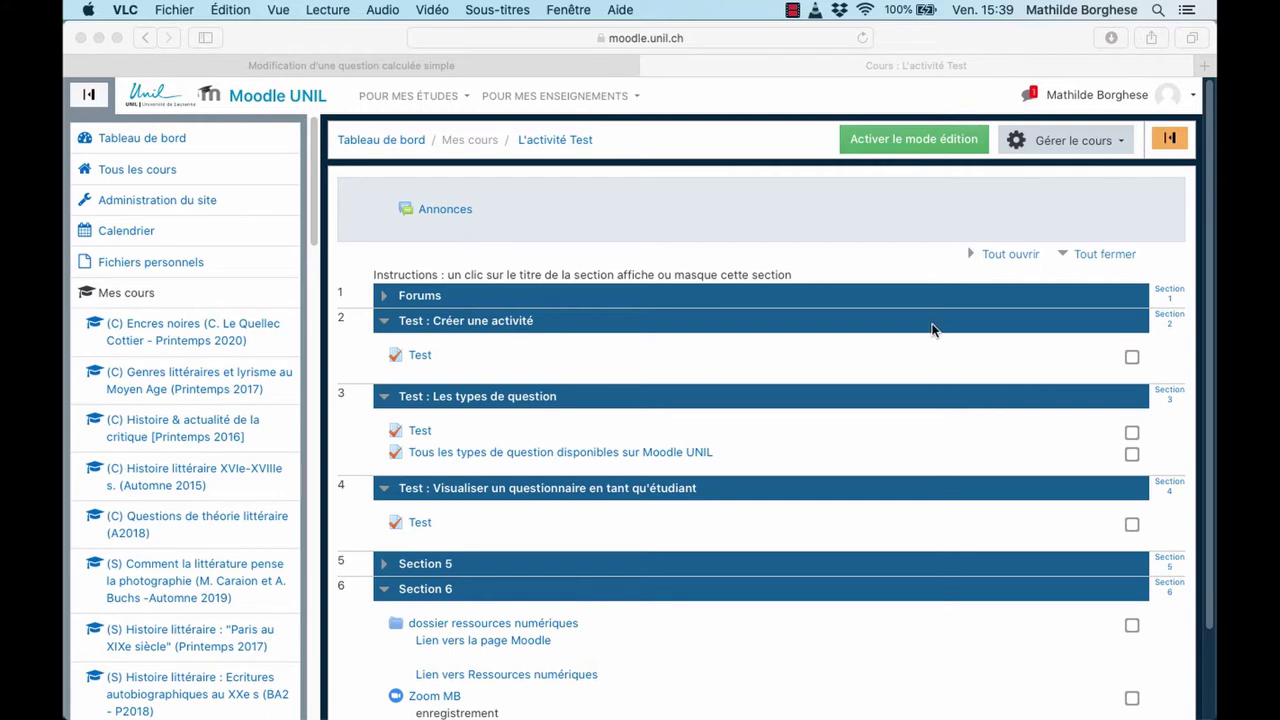
Turn on course editing and open the Test activity in the section "Test : Les types de question" for modification.
left_click(918, 141)
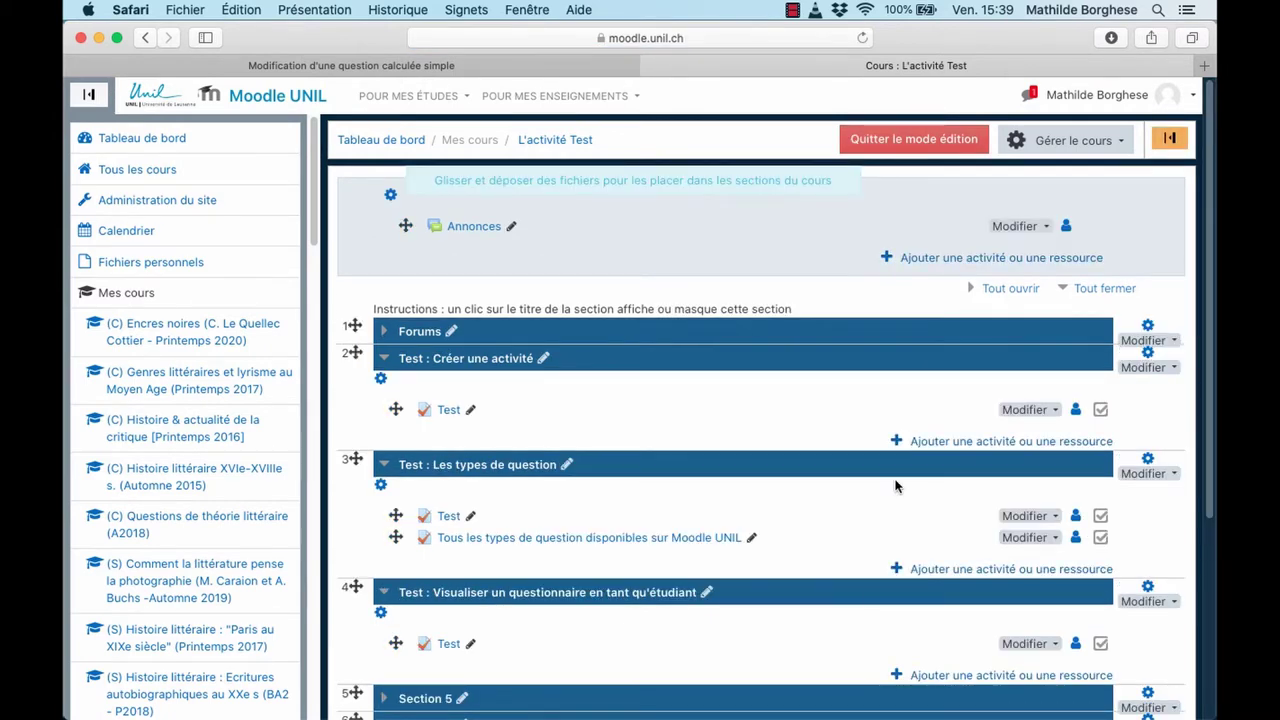
left_click(449, 517)
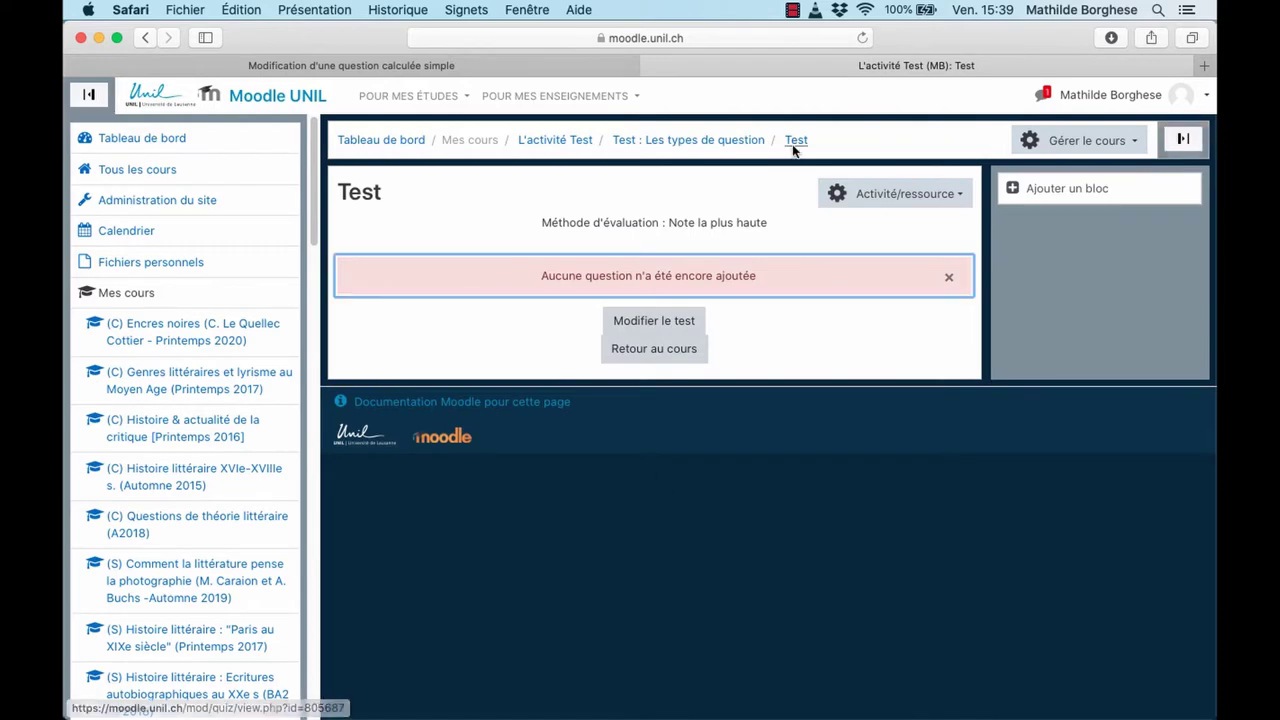
left_click(688, 322)
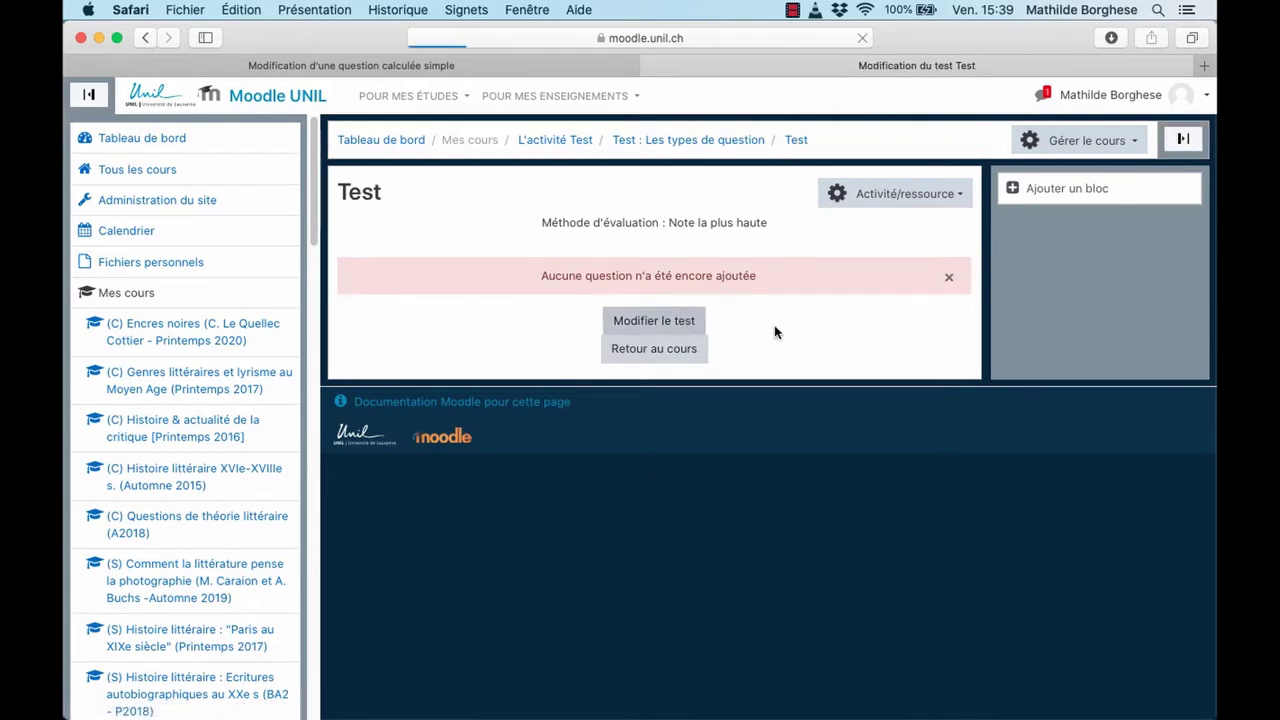
Add a new question of type Appariement to the test after reviewing the available question types.
left_click(848, 313)
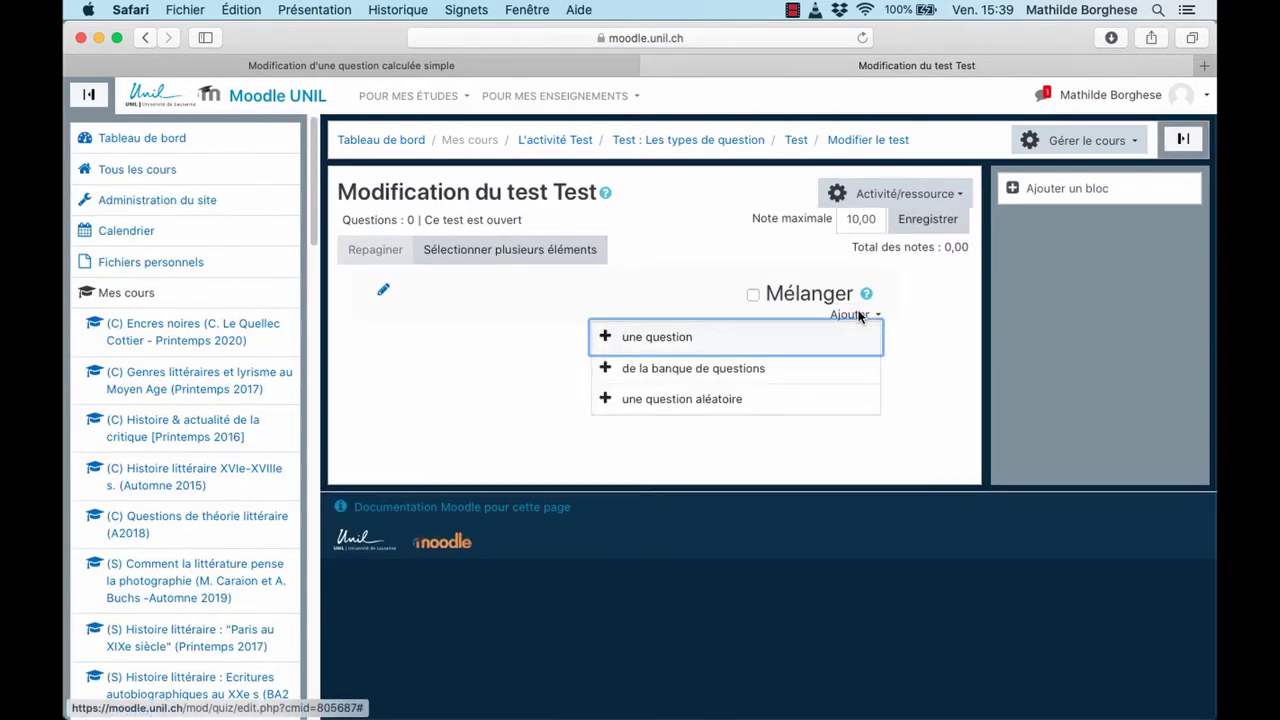
left_click(689, 350)
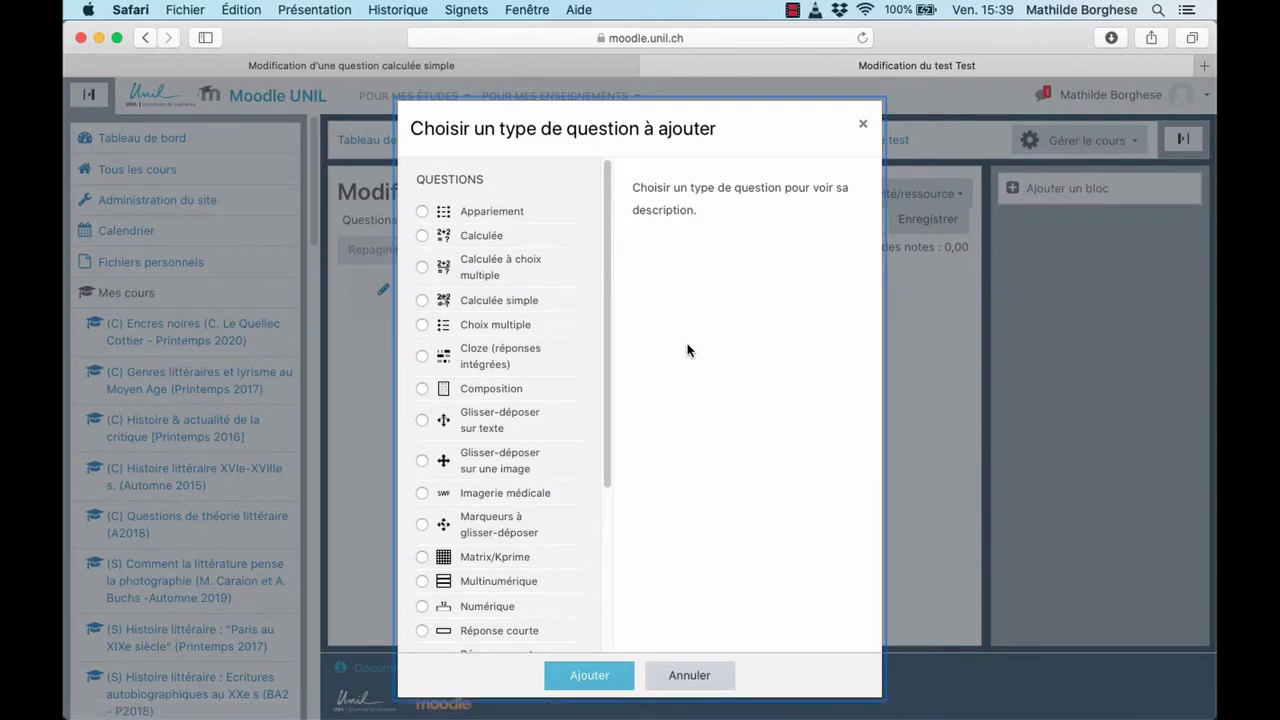
scroll(557, 322, "down", 5)
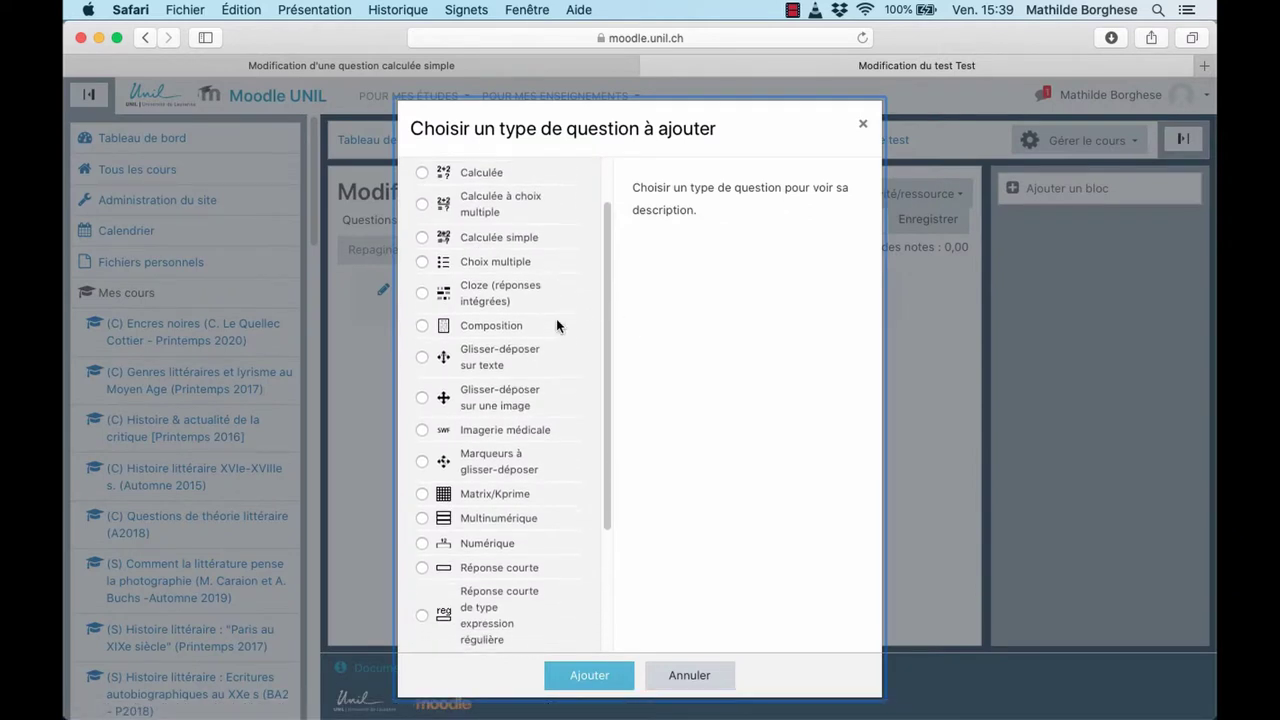
scroll(556, 318, "up", 5)
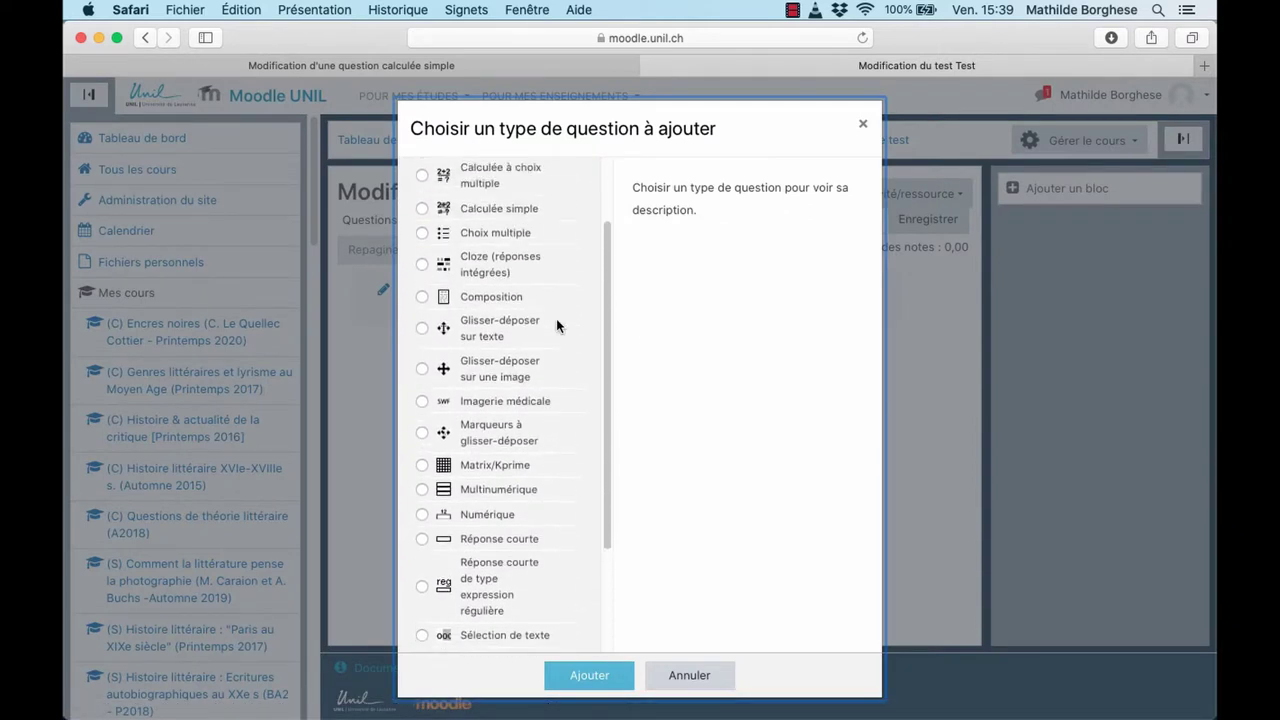
left_click(531, 325)
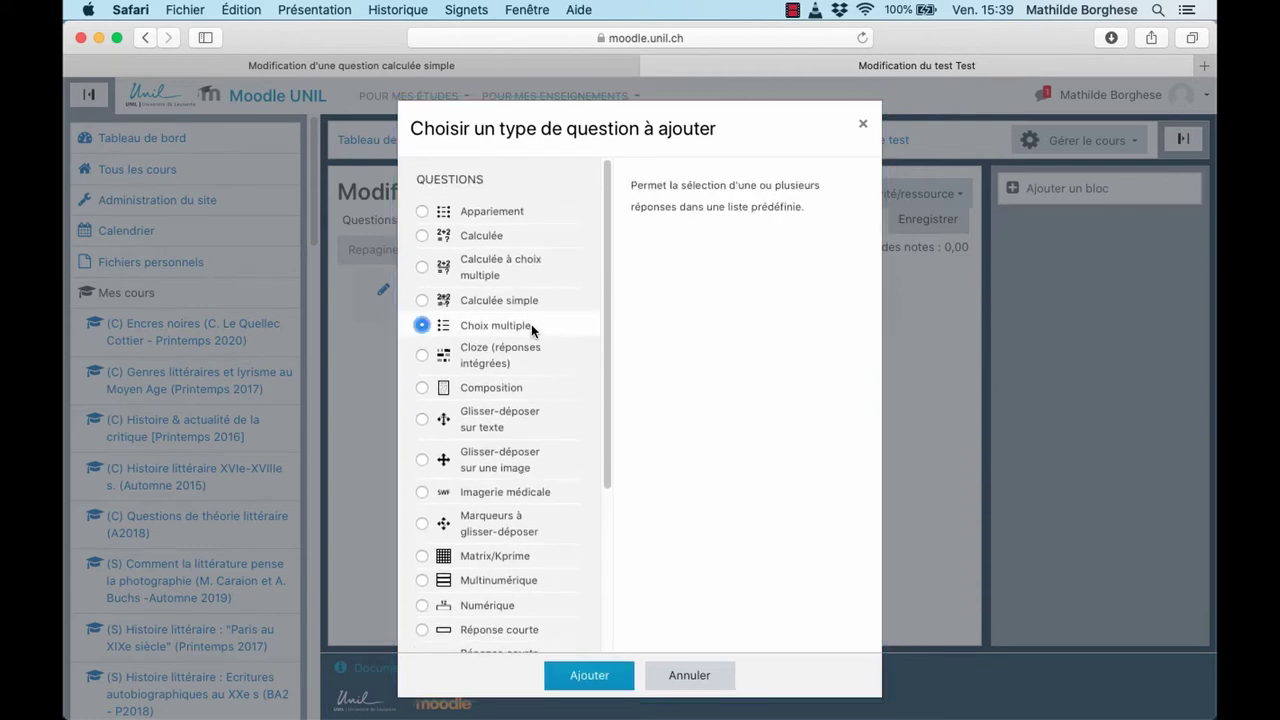
left_click(529, 397)
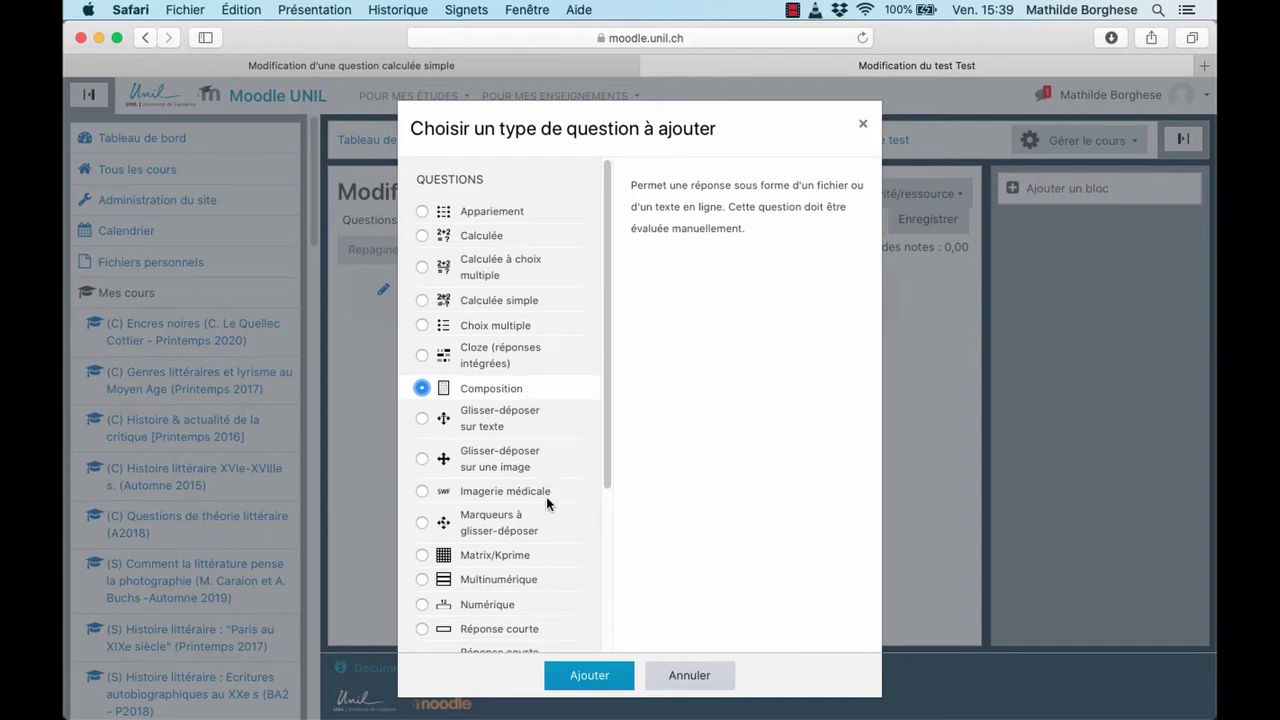
left_click(537, 630)
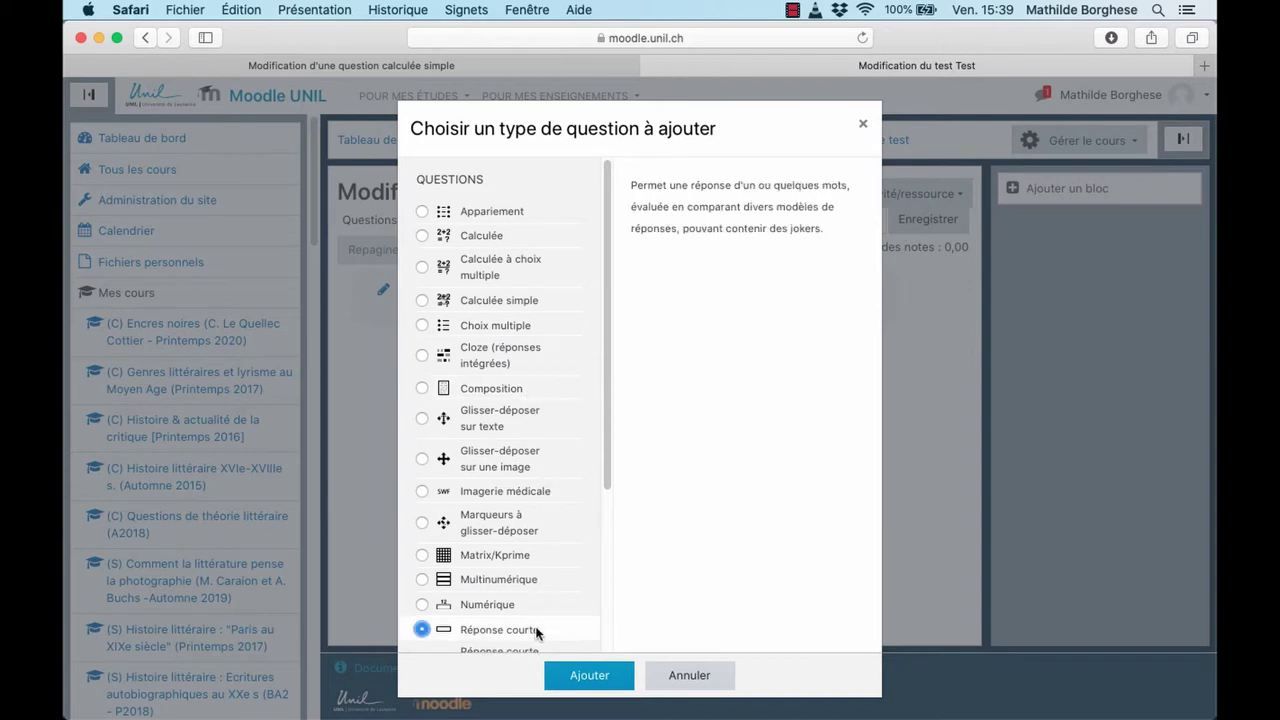
double_click(490, 216)
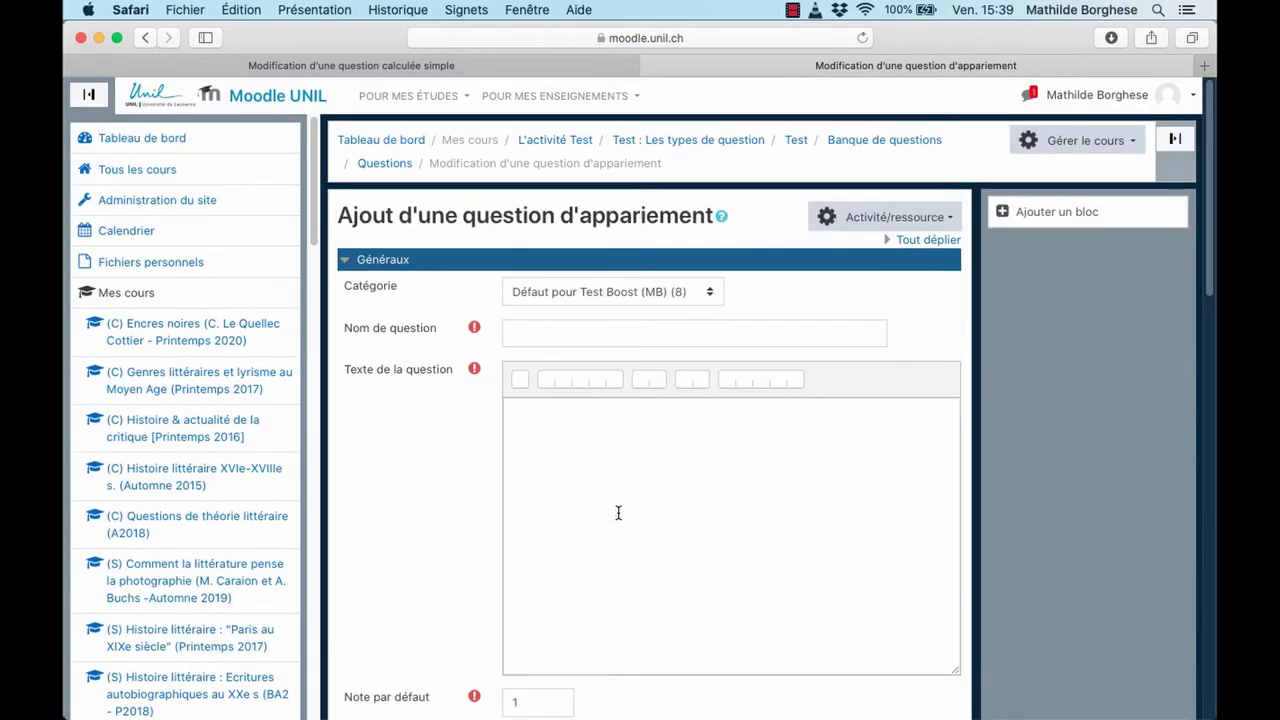
Name the question "Appariement" and enter the question text "Appariez les réponses aux éléments correspondants".
left_click(569, 330)
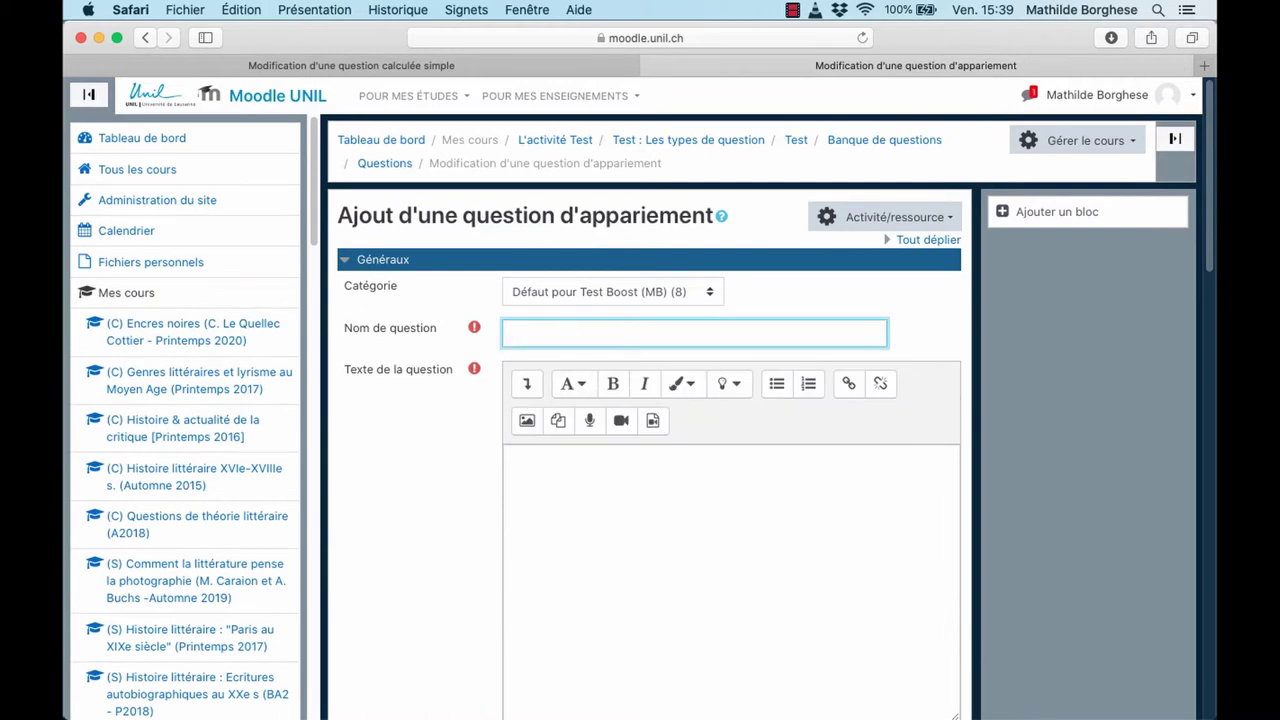
type("Appariement")
left_click(575, 566)
type("Appa")
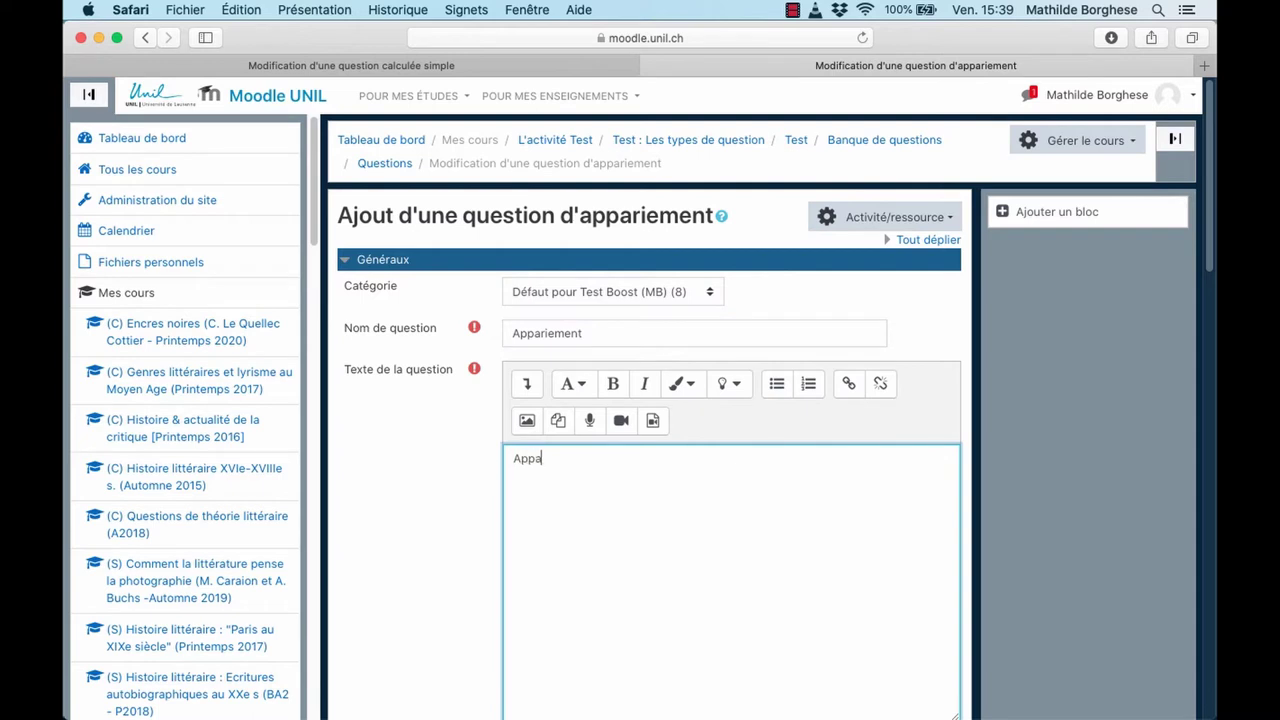
type("riez les réponses aux él")
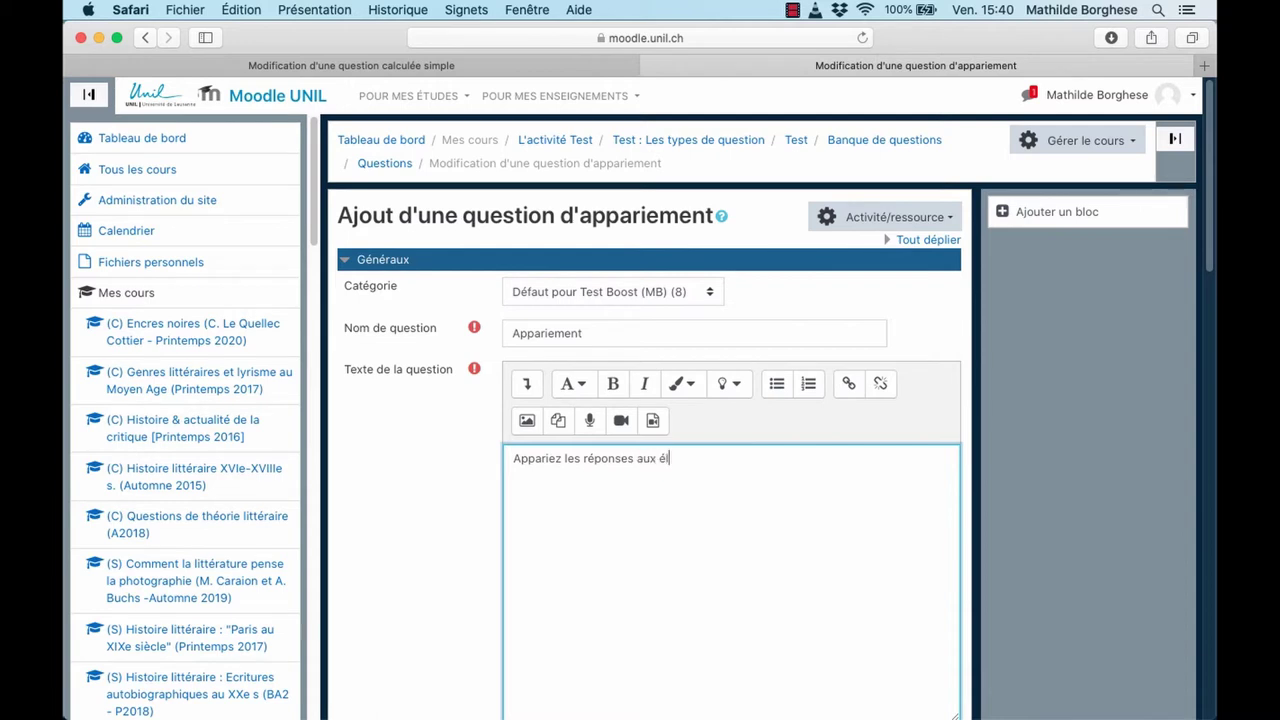
type("éments correspondan")
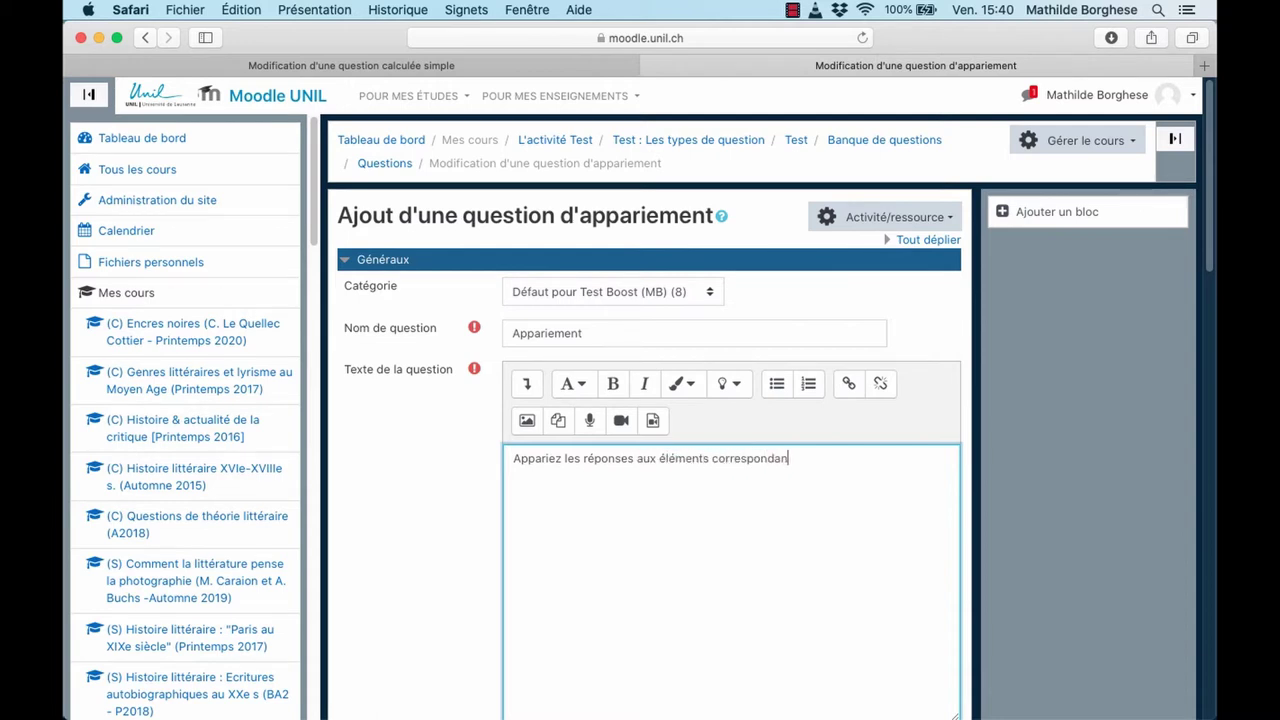
type("ts")
Disable the Mélanger option for the matching question and read its help text.
scroll(730, 450, "down", 5)
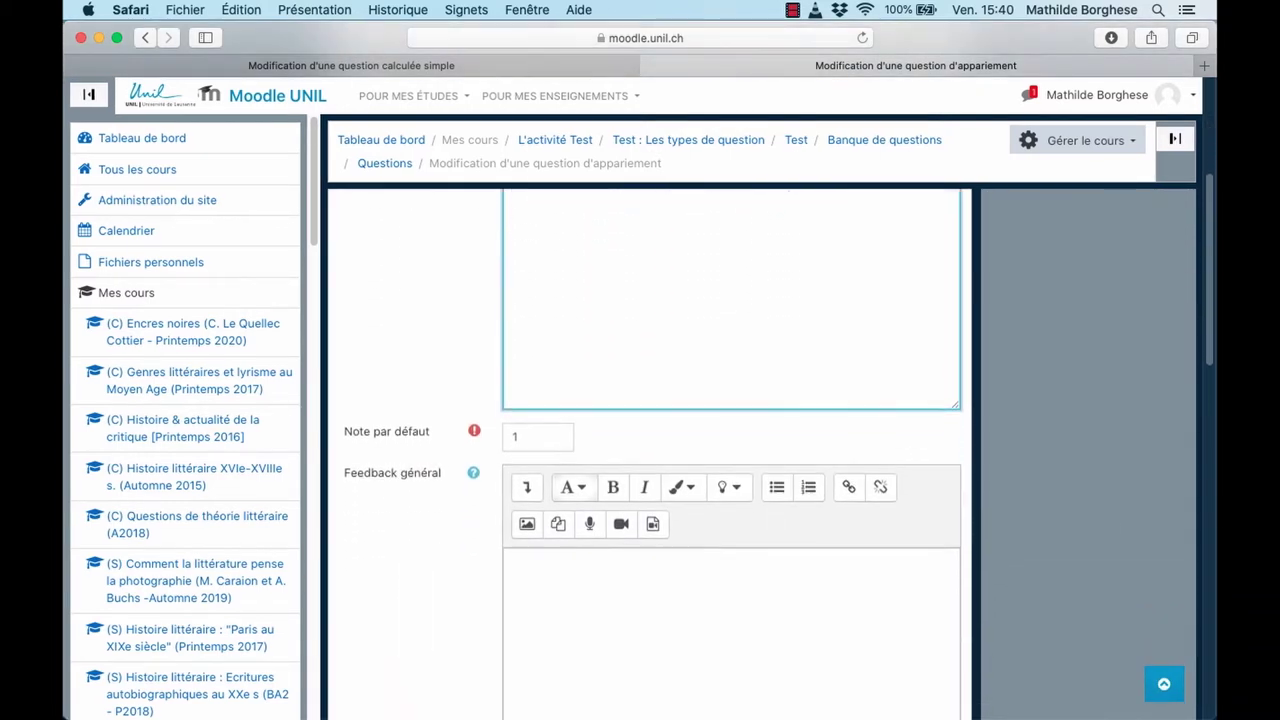
scroll(730, 450, "down", 3)
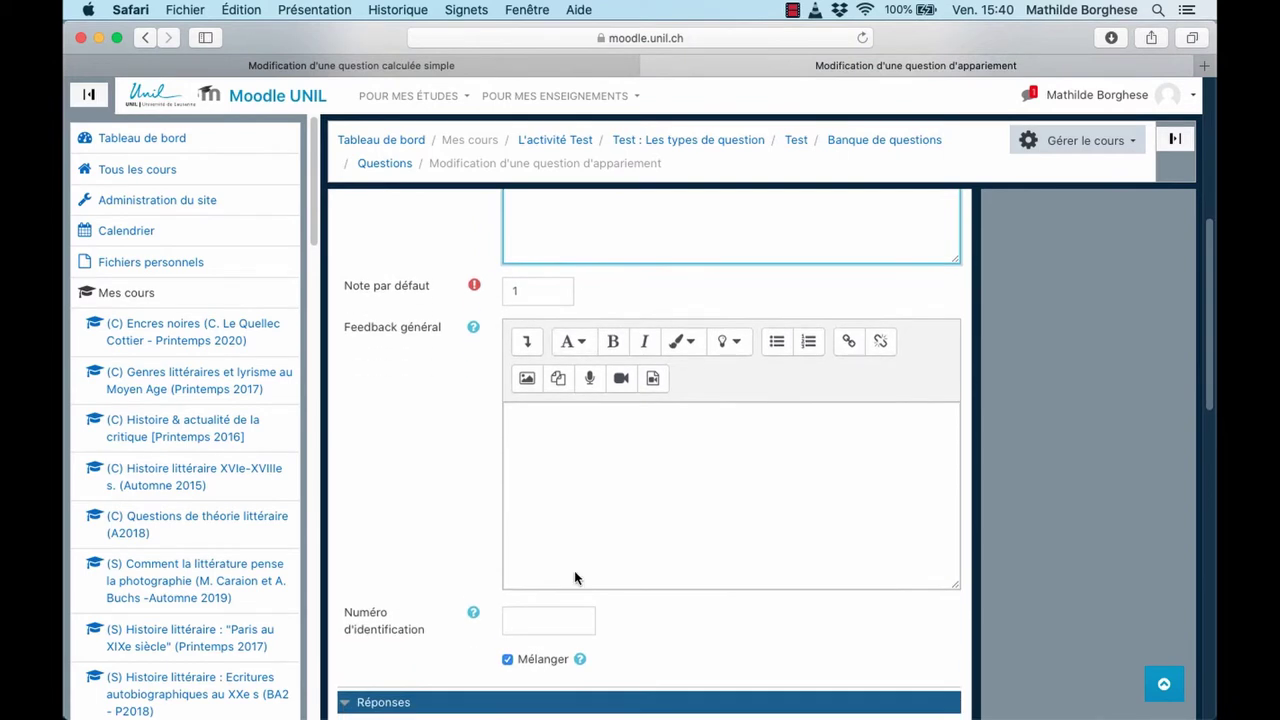
left_click(508, 660)
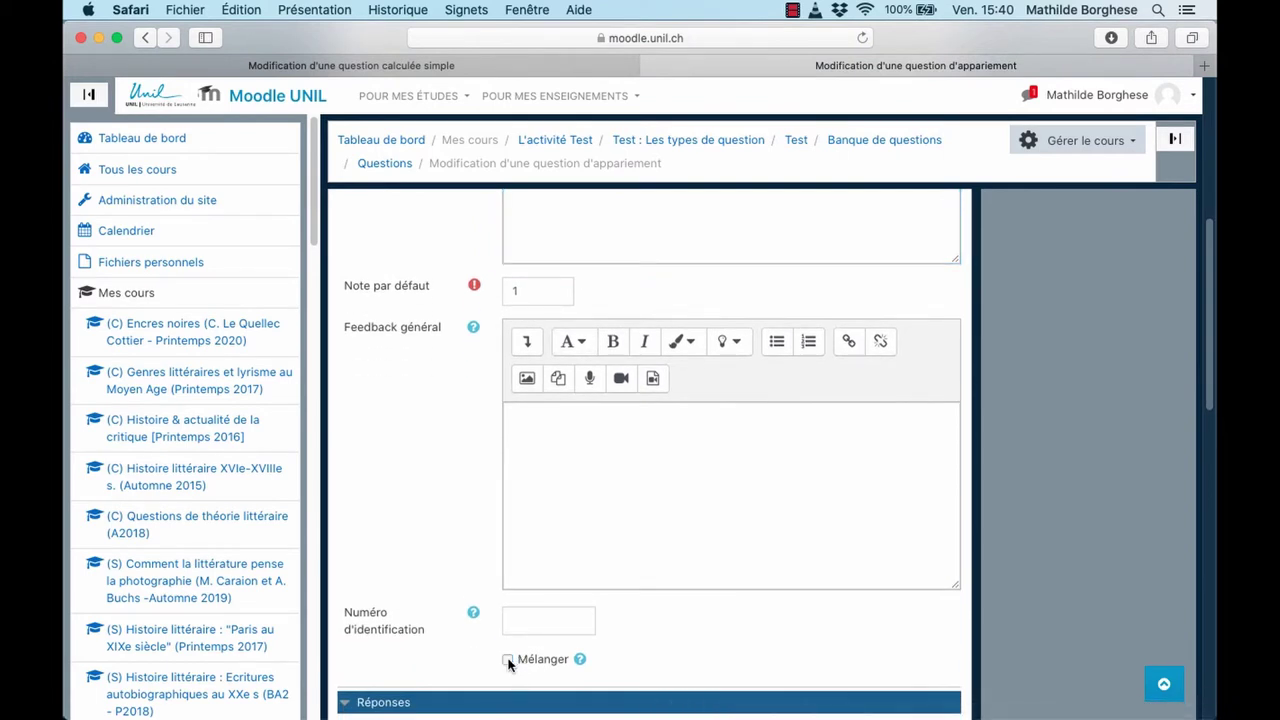
left_click(580, 660)
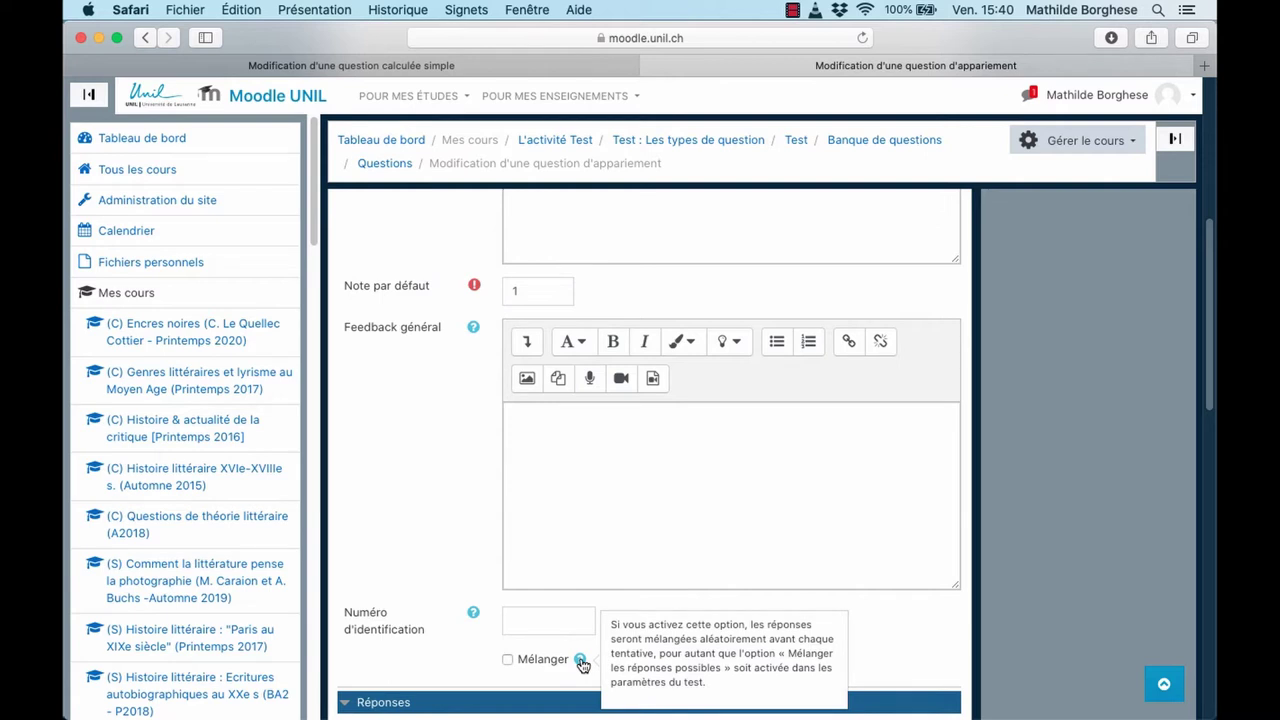
left_click(1003, 628)
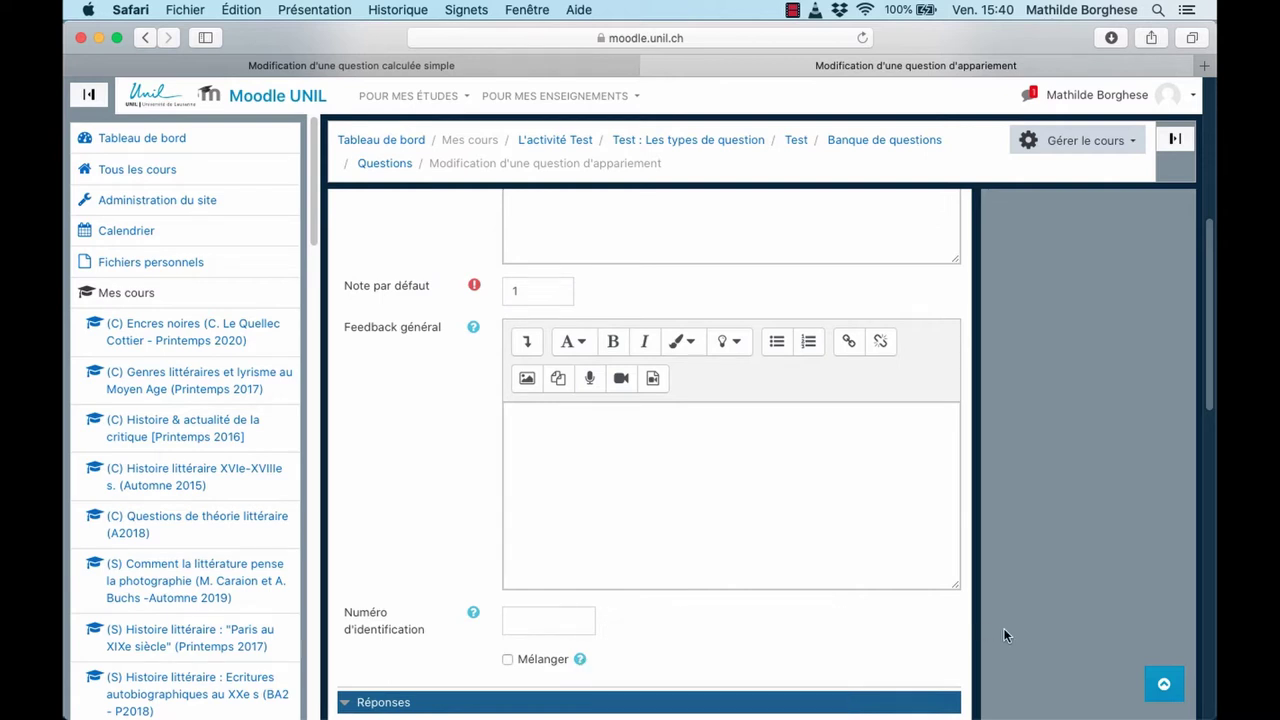
Fill in Question 1 of the matching pairs with "A" and its answer with "a".
scroll(1003, 628, "down", 5)
scroll(1003, 628, "down", 5)
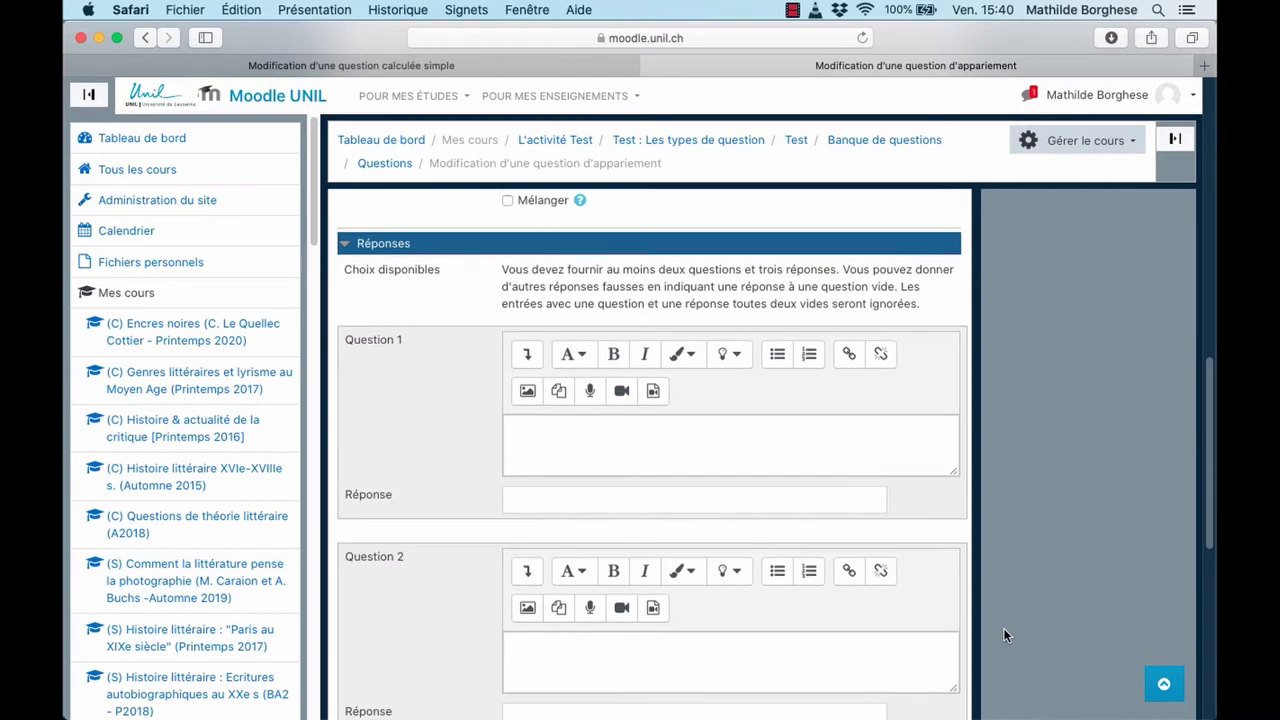
left_click(637, 424)
type("A")
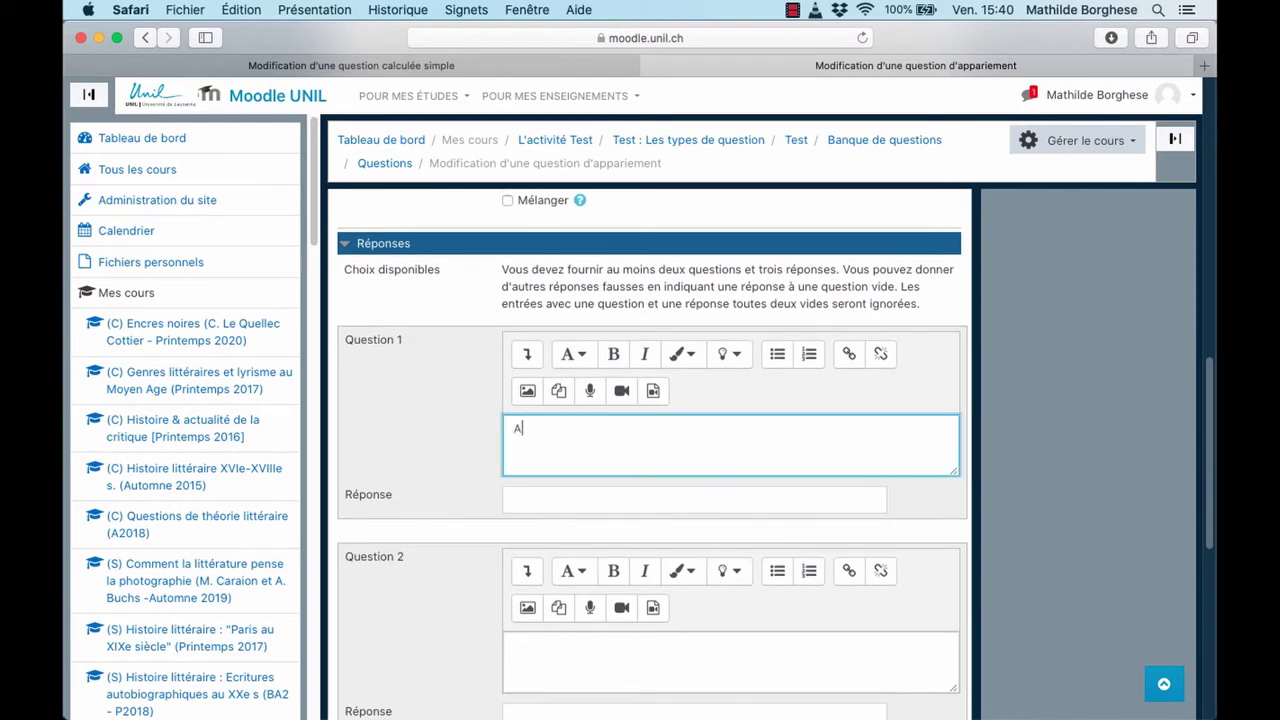
left_click(546, 497)
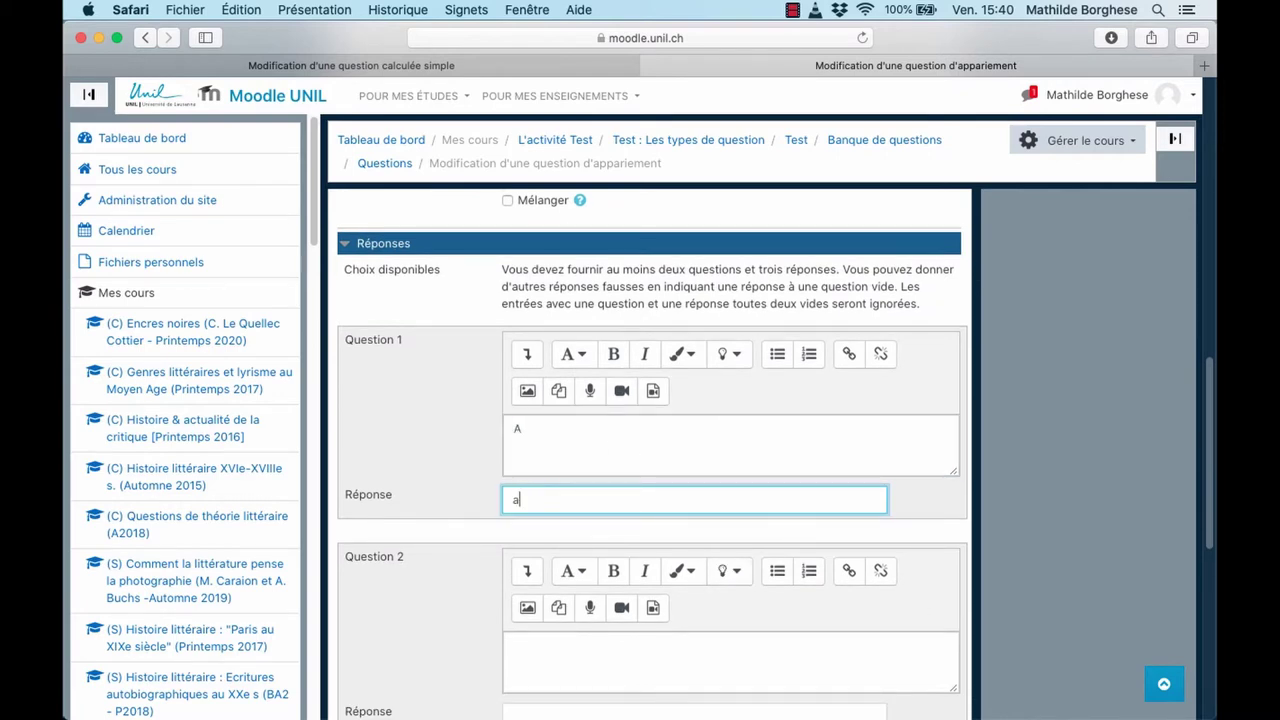
Fill in Question 2 of the matching pairs with "B" and its answer with "b".
scroll(548, 540, "down", 3)
left_click(547, 510)
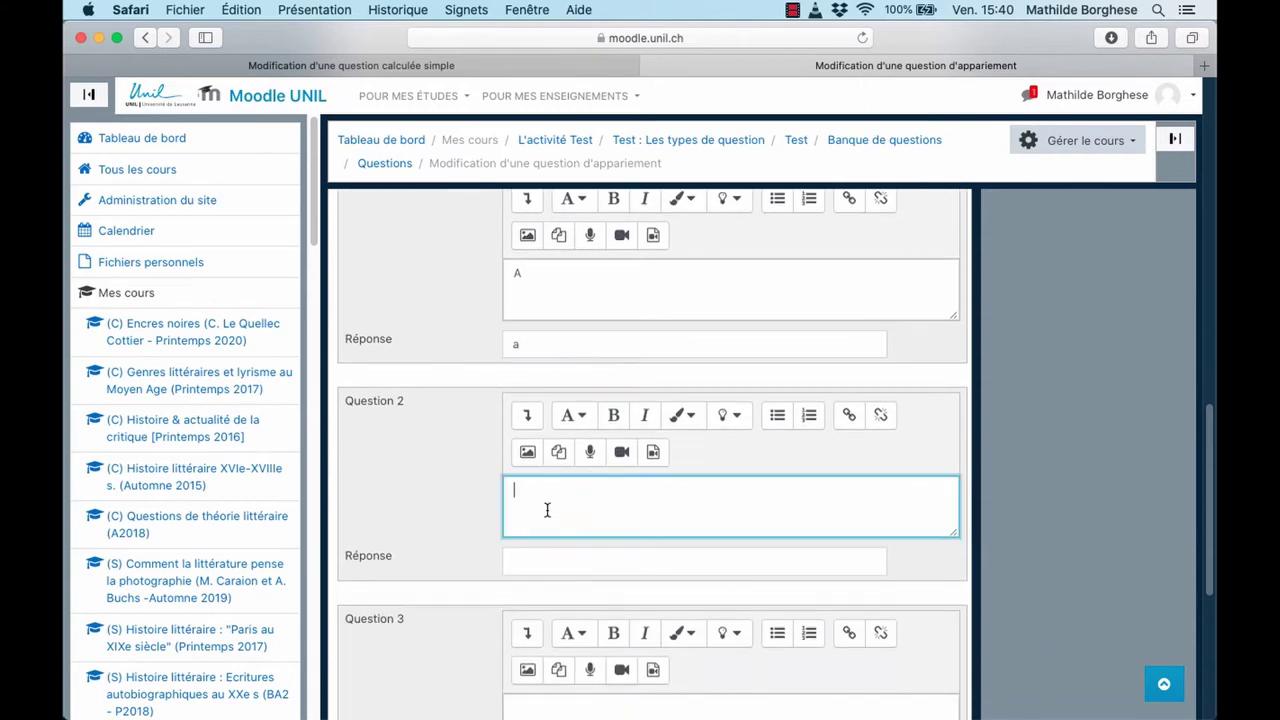
type("B")
scroll(547, 510, "down", 2)
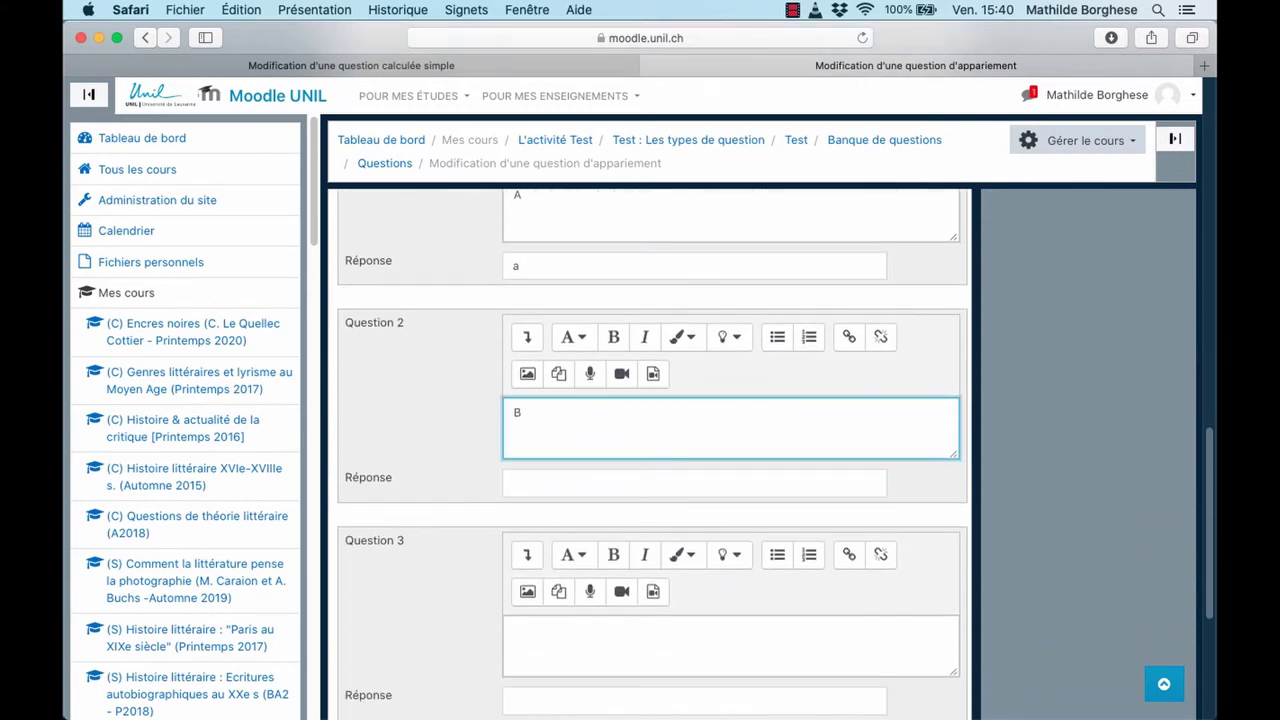
left_click(536, 487)
type("b")
Fill in Question 3 with "C" and its answer with "c", and save the matching question.
scroll(536, 487, "down", 4)
left_click(537, 466)
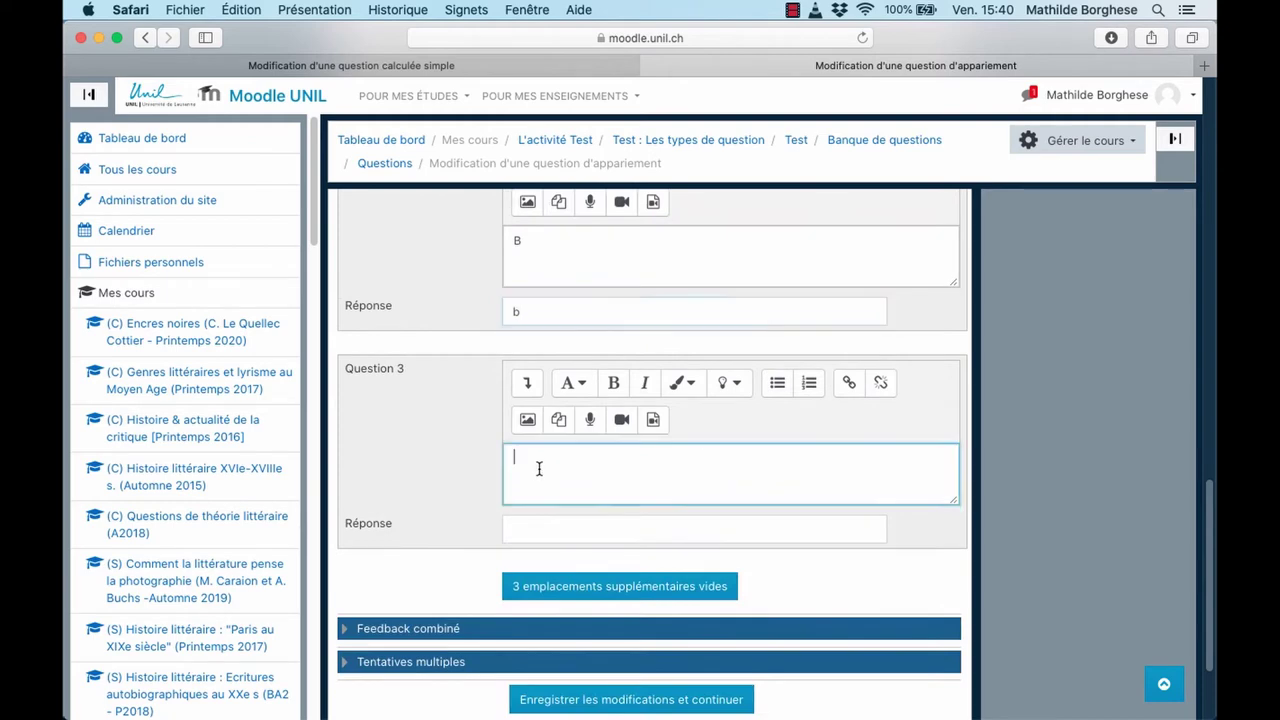
type("C")
left_click(534, 529)
type("c")
scroll(534, 529, "down", 3)
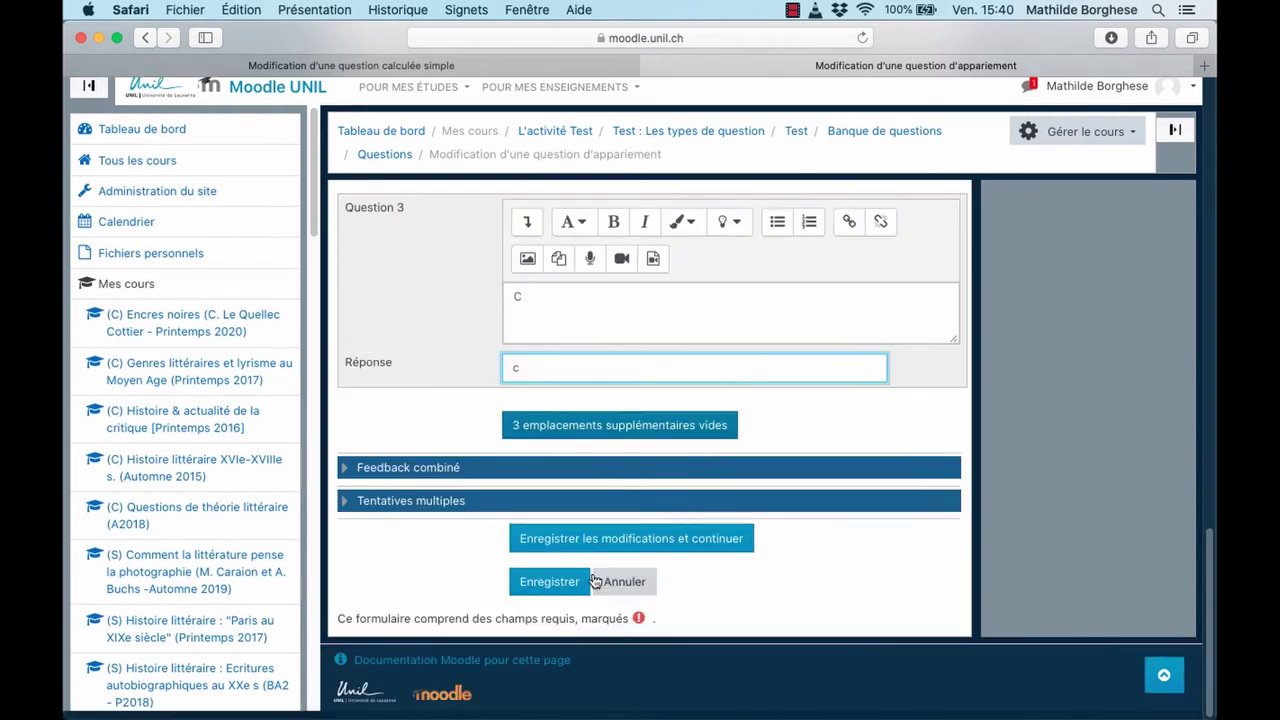
left_click(558, 591)
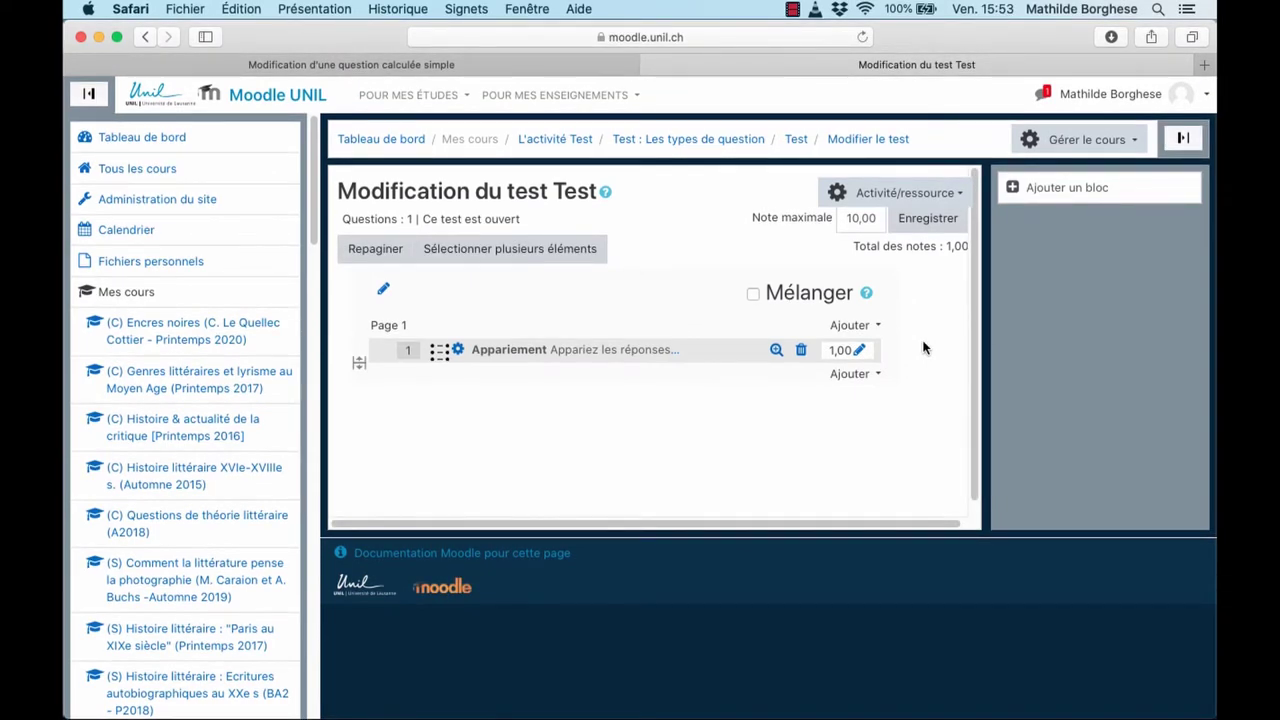
Add a new question of type Calculée simple to page 1 of the test.
left_click(851, 325)
left_click(771, 358)
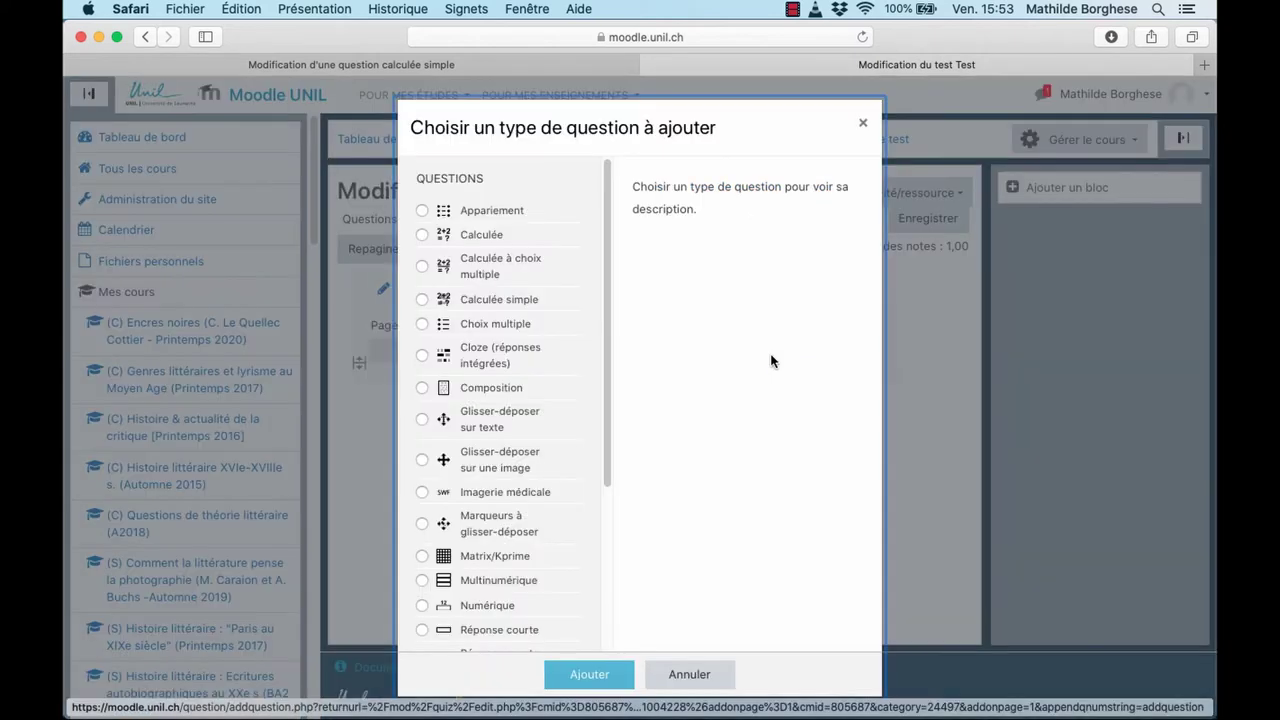
left_click(533, 301)
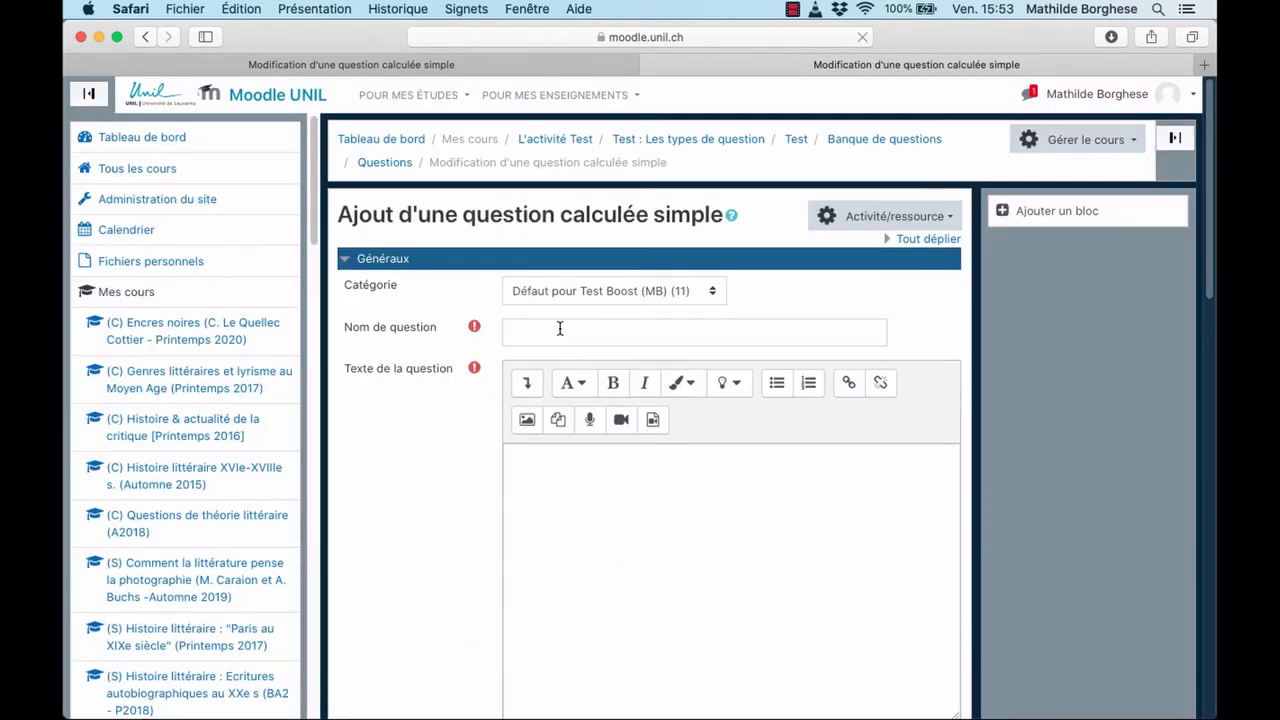
Name the question "Calculée simple" and enter "Question calculée simple", "Calculez la surface du rectangle avec la longueur {base} et la hauteur {height}." and {base}*{height} as text.
left_click(559, 329)
type("Calcu")
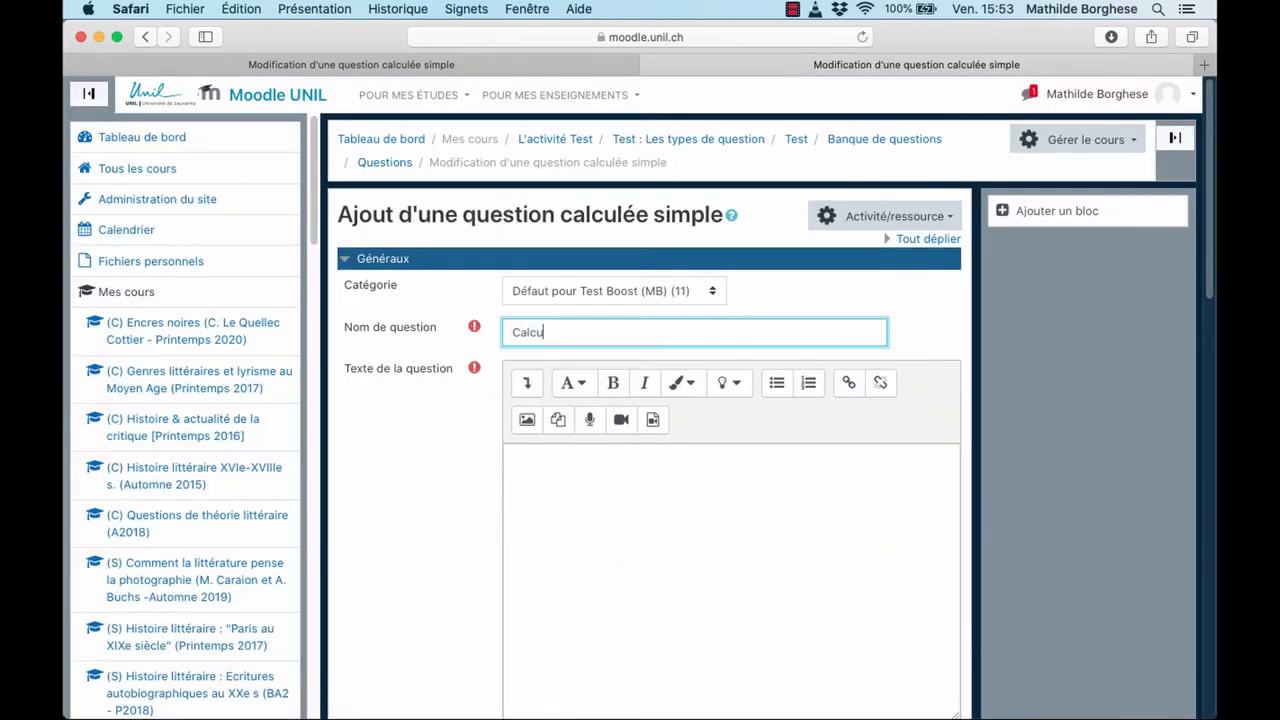
type("lée simple")
left_click(586, 491)
type("Question calculée simple Calculez la surface du rectangle avec la longueur {base} et la hauteur {height}. {base}*{height}")
Move the formula {base}*{height} out of the question text into the formula of answer 1.
left_click_drag(606, 519, 510, 519)
key("super+x")
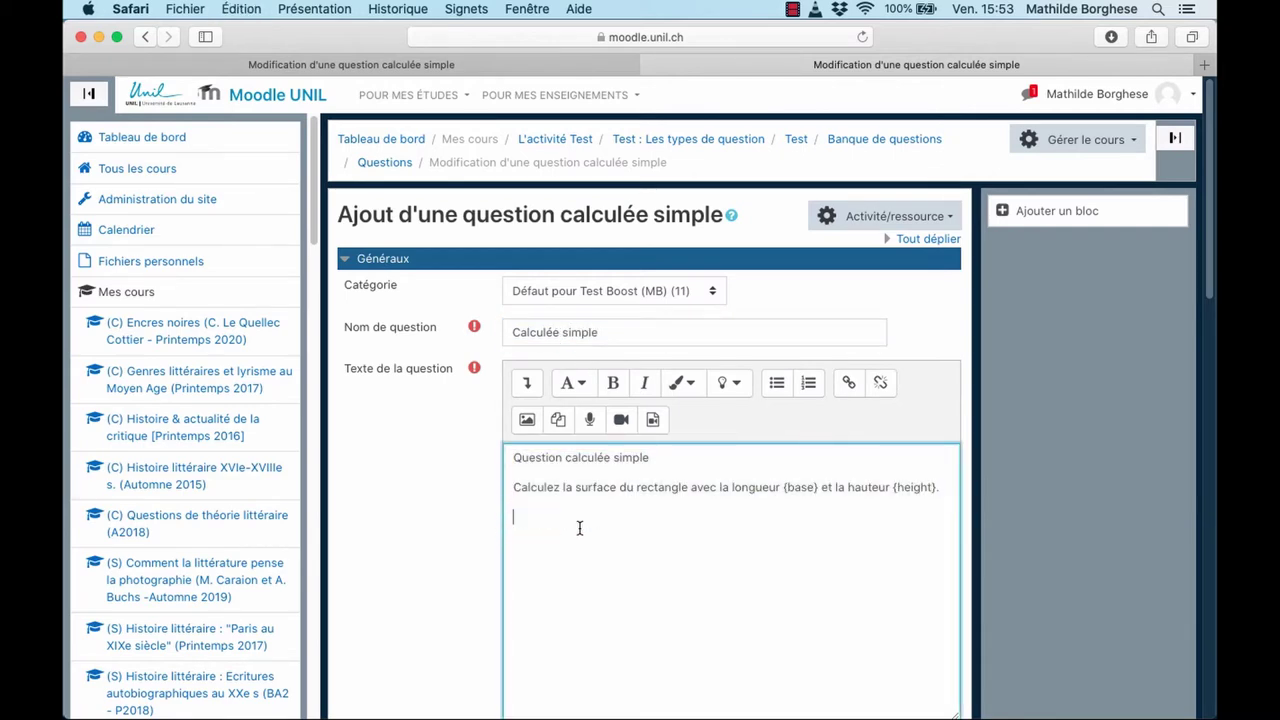
key("BackSpace")
scroll(740, 541, "down", 8)
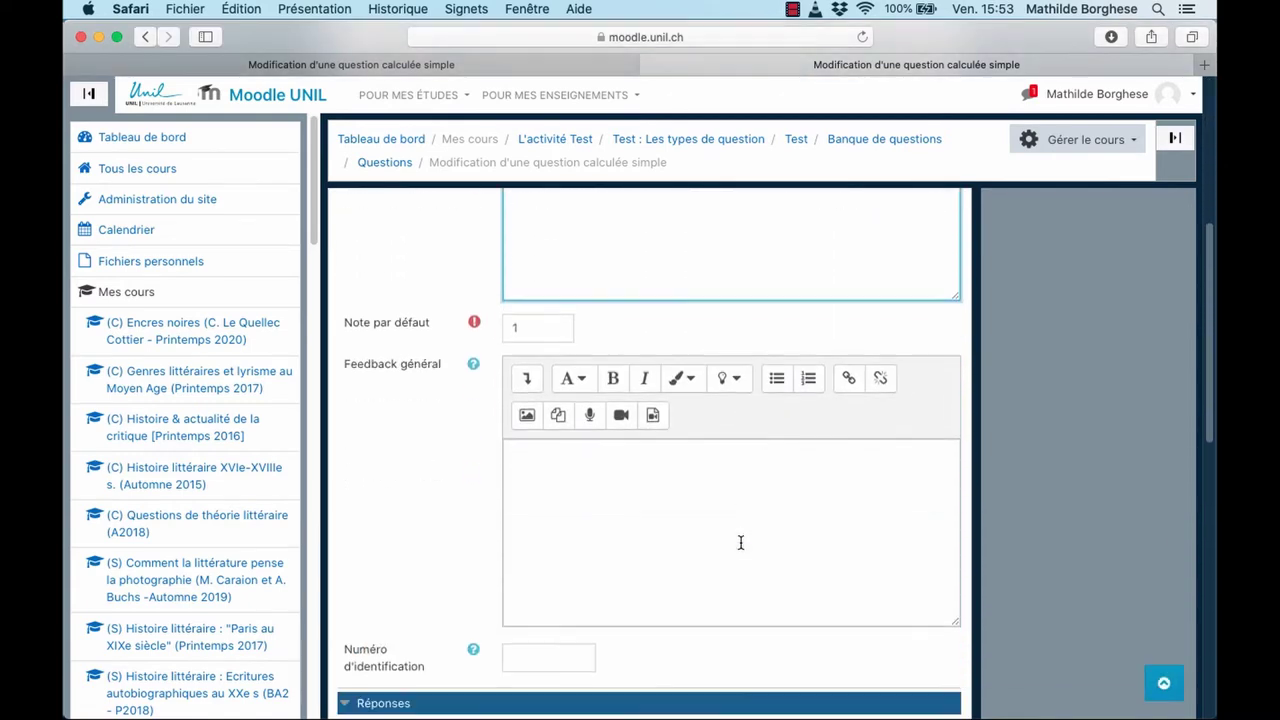
scroll(740, 541, "down", 3)
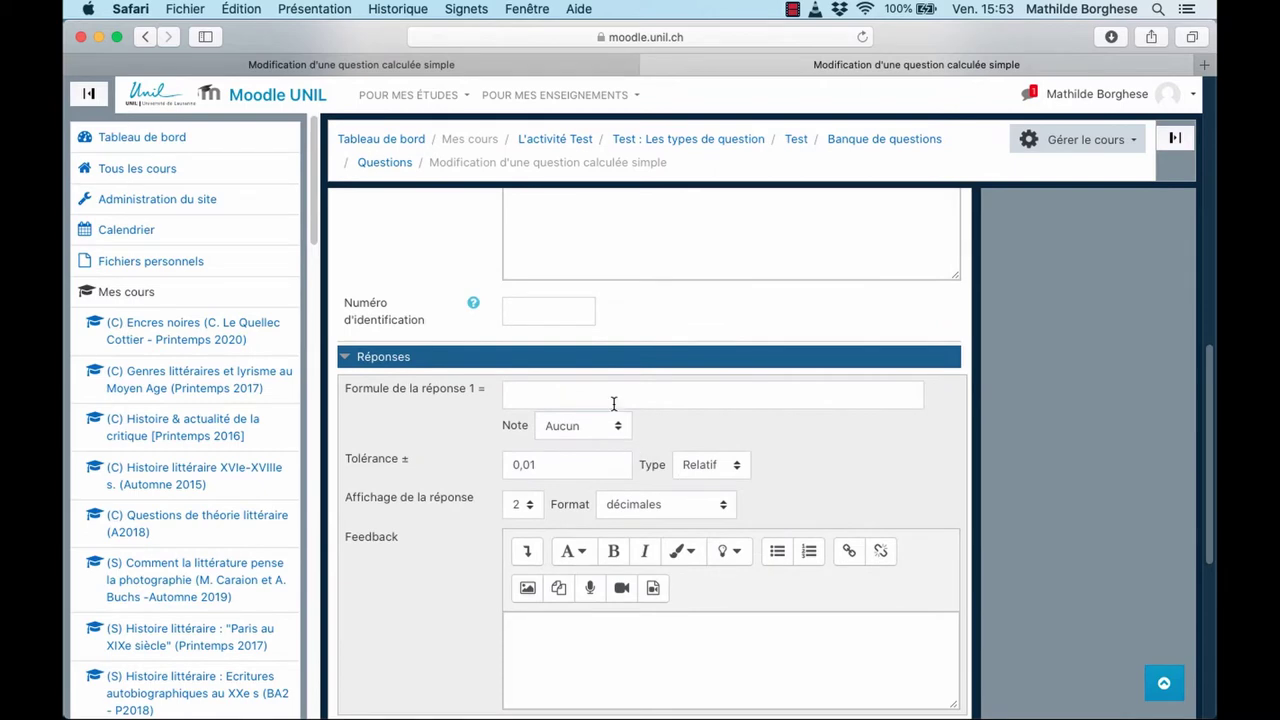
left_click(612, 400)
key("super+v")
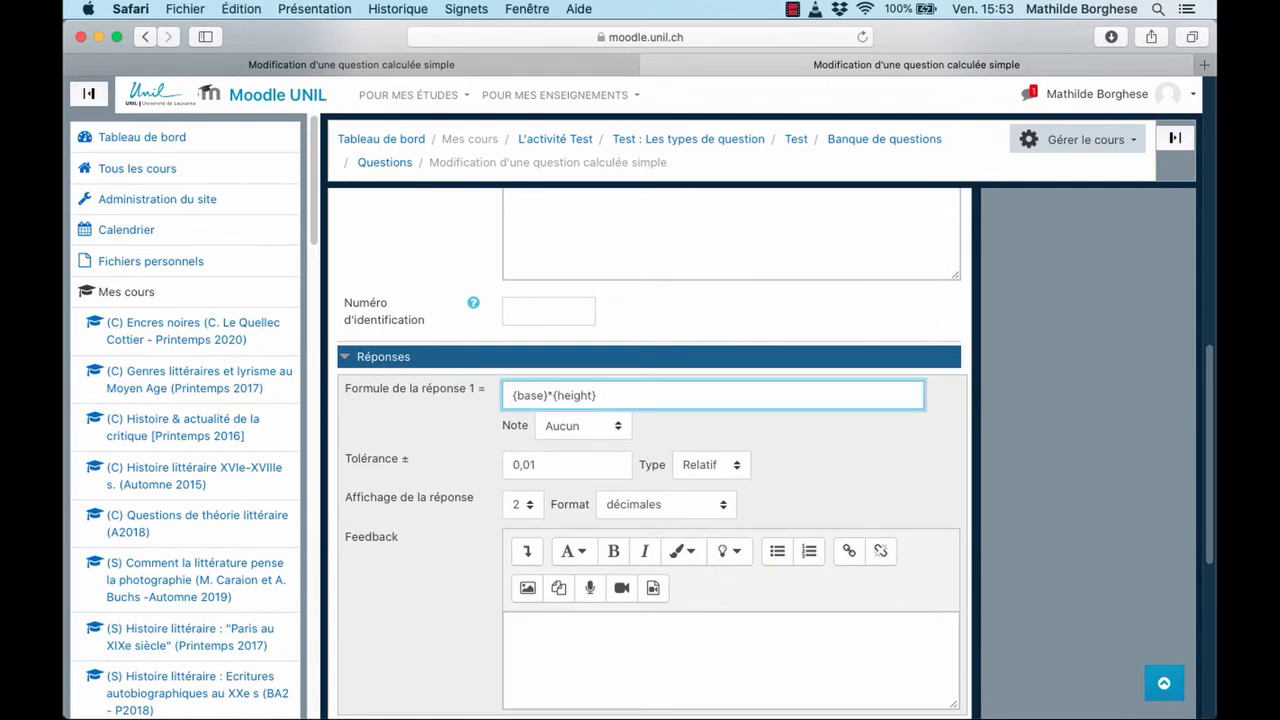
Set the grade of answer 1 to 100% and save the simple calculated question.
left_click(617, 428)
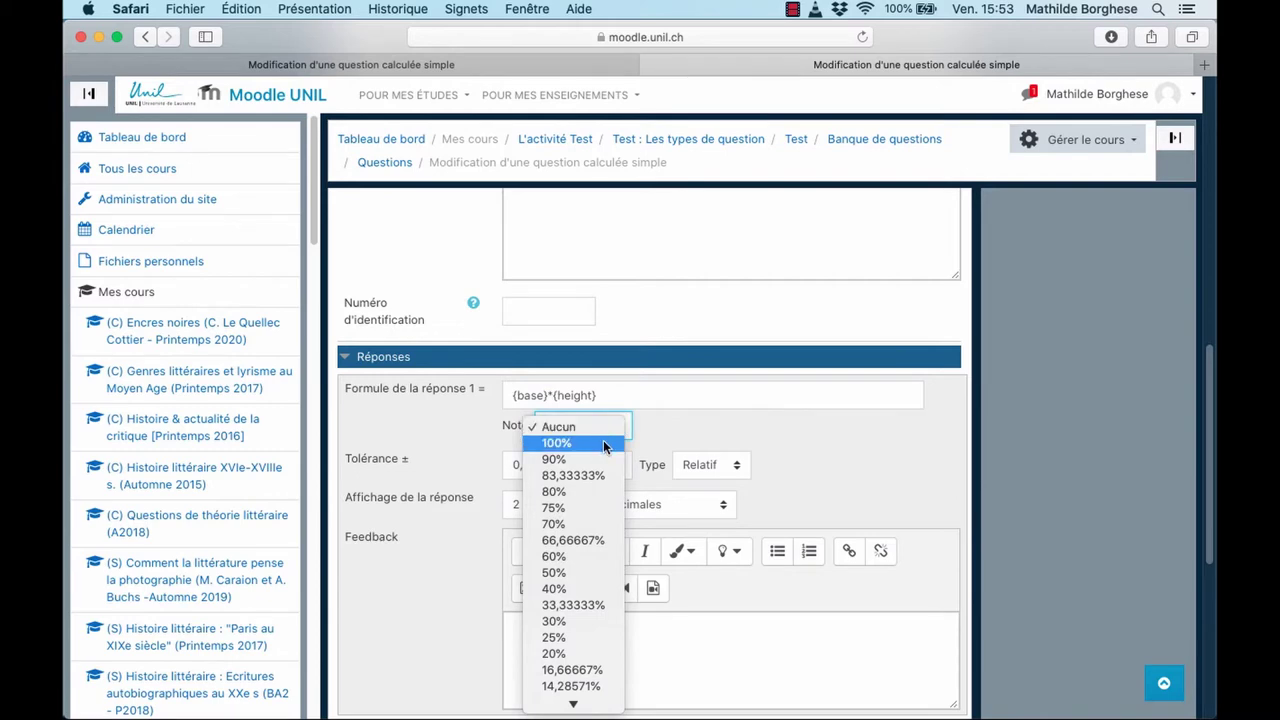
left_click(603, 443)
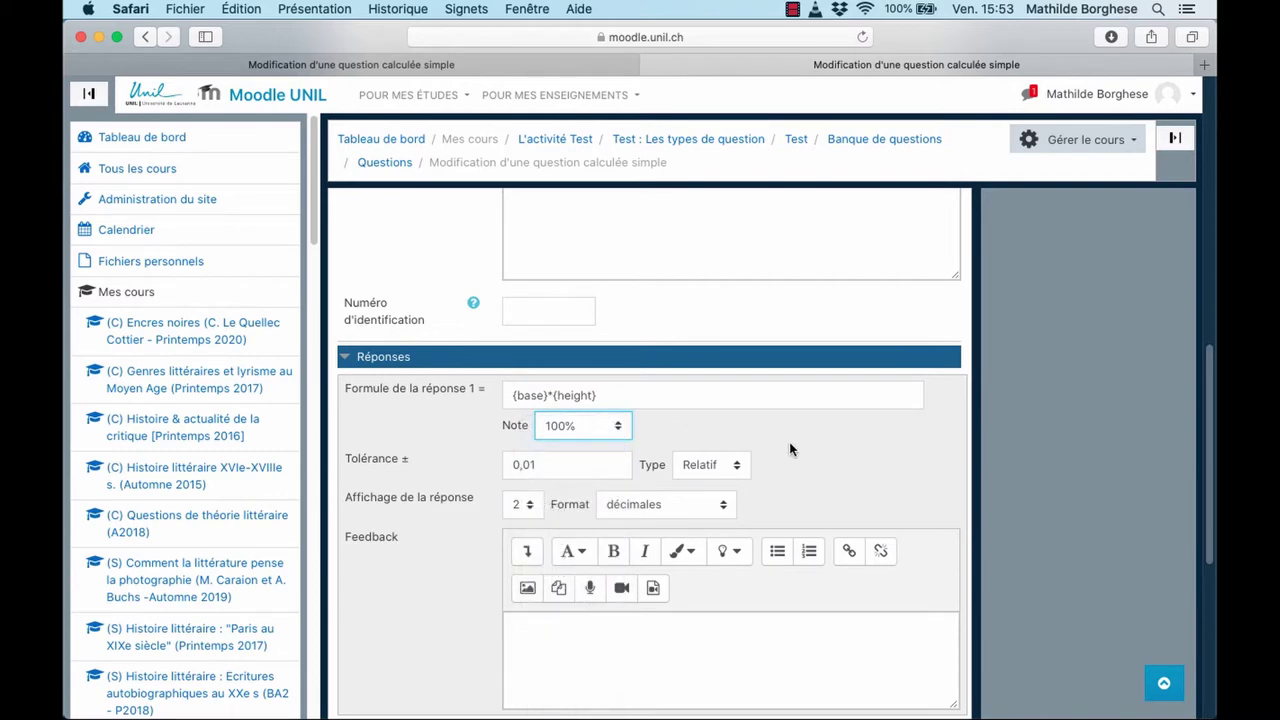
scroll(790, 449, "down", 10)
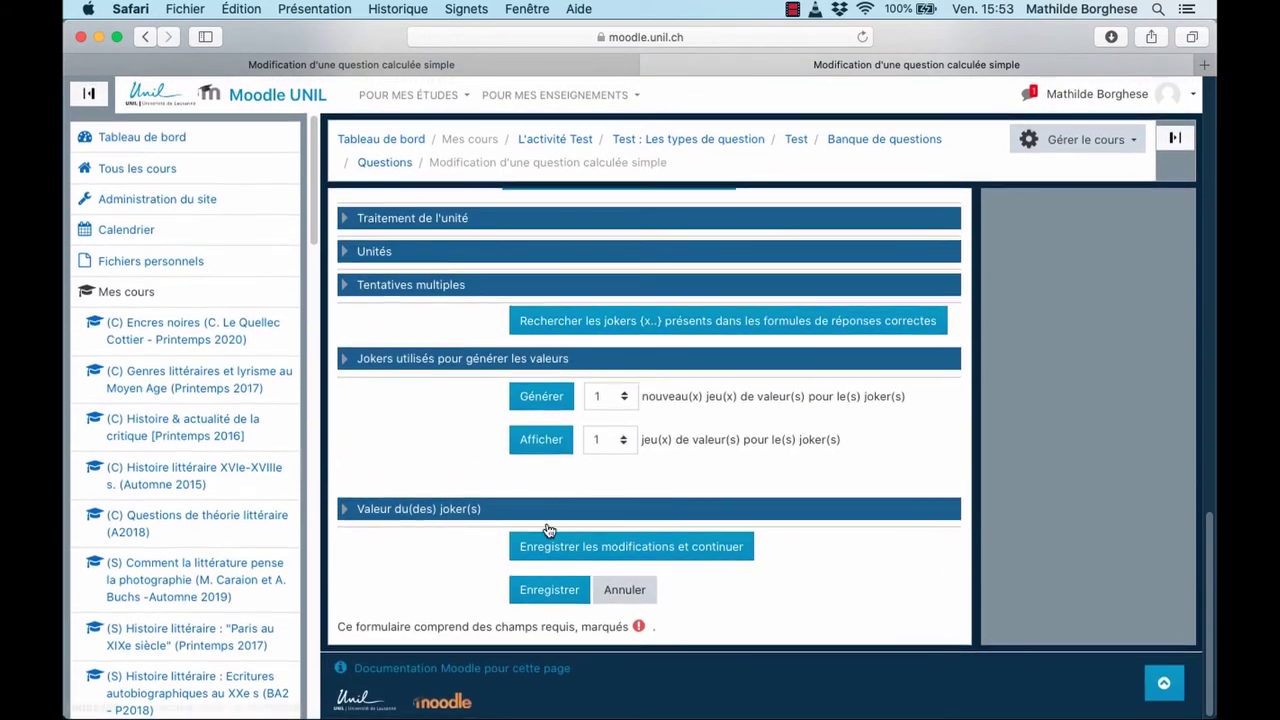
left_click(550, 592)
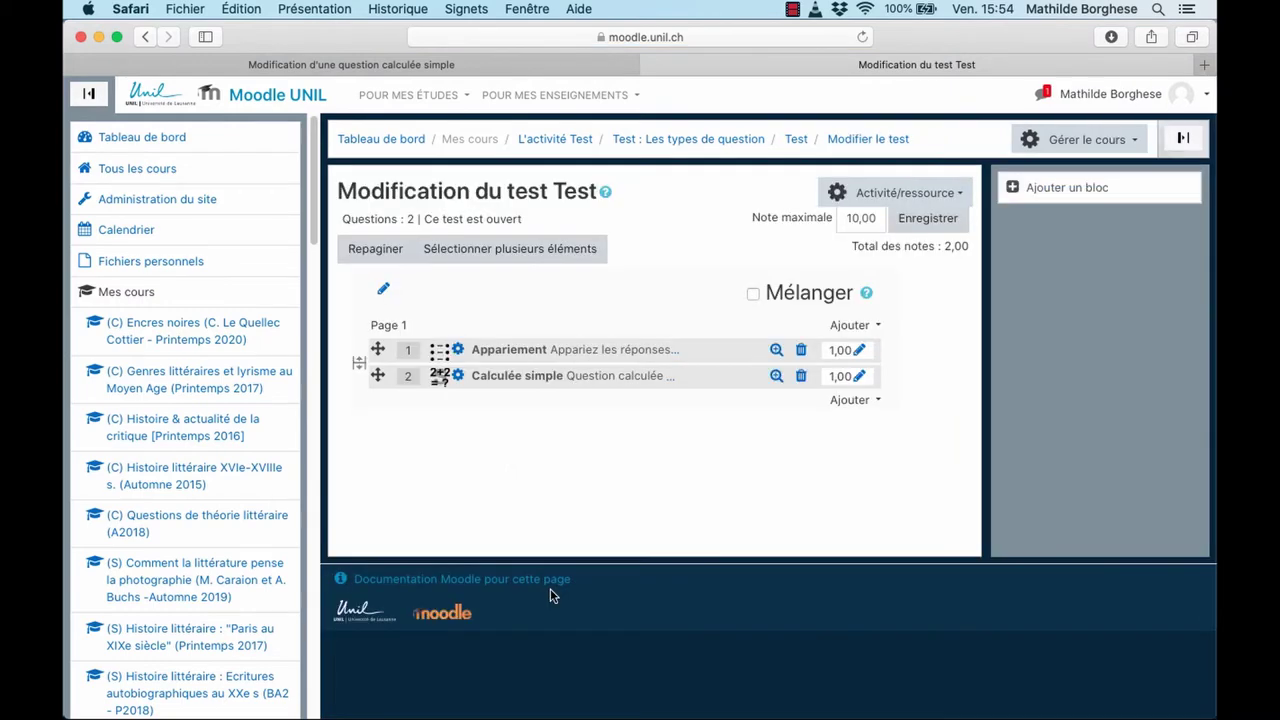
Add a new question of type Choix multiple to page 1 of the test.
left_click(1140, 303)
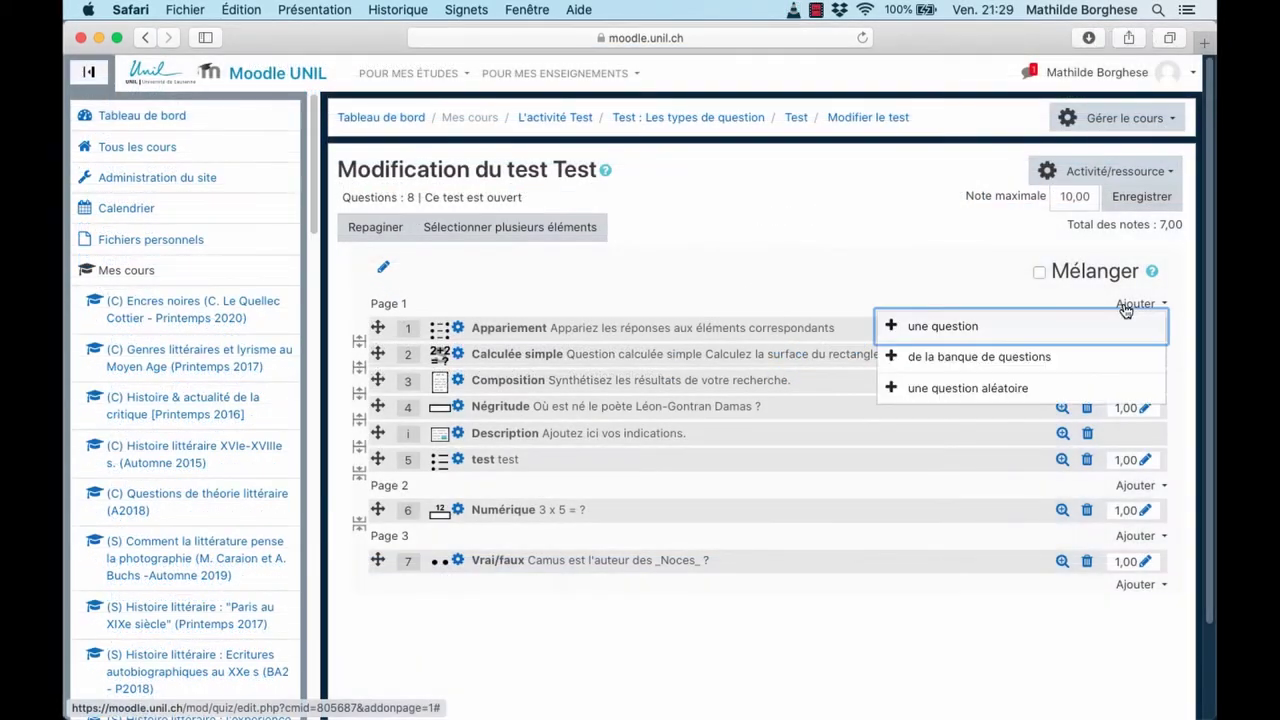
left_click(1008, 330)
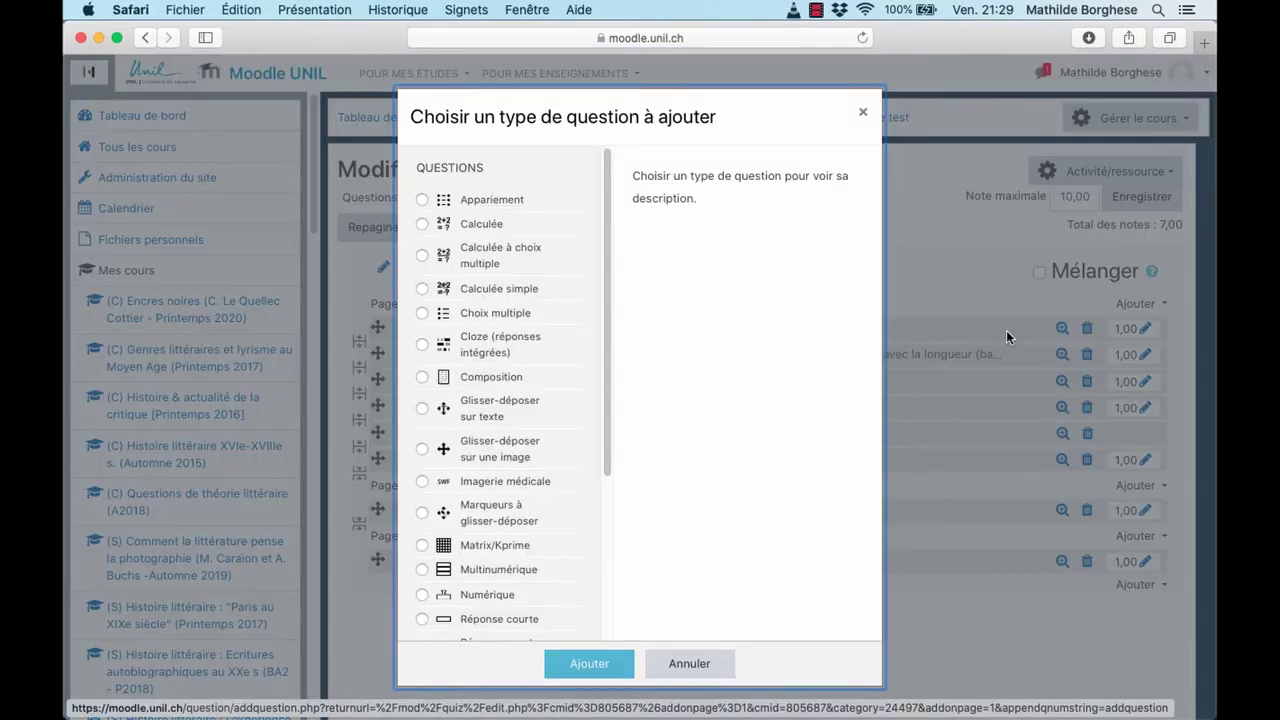
left_click(521, 320)
left_click(598, 663)
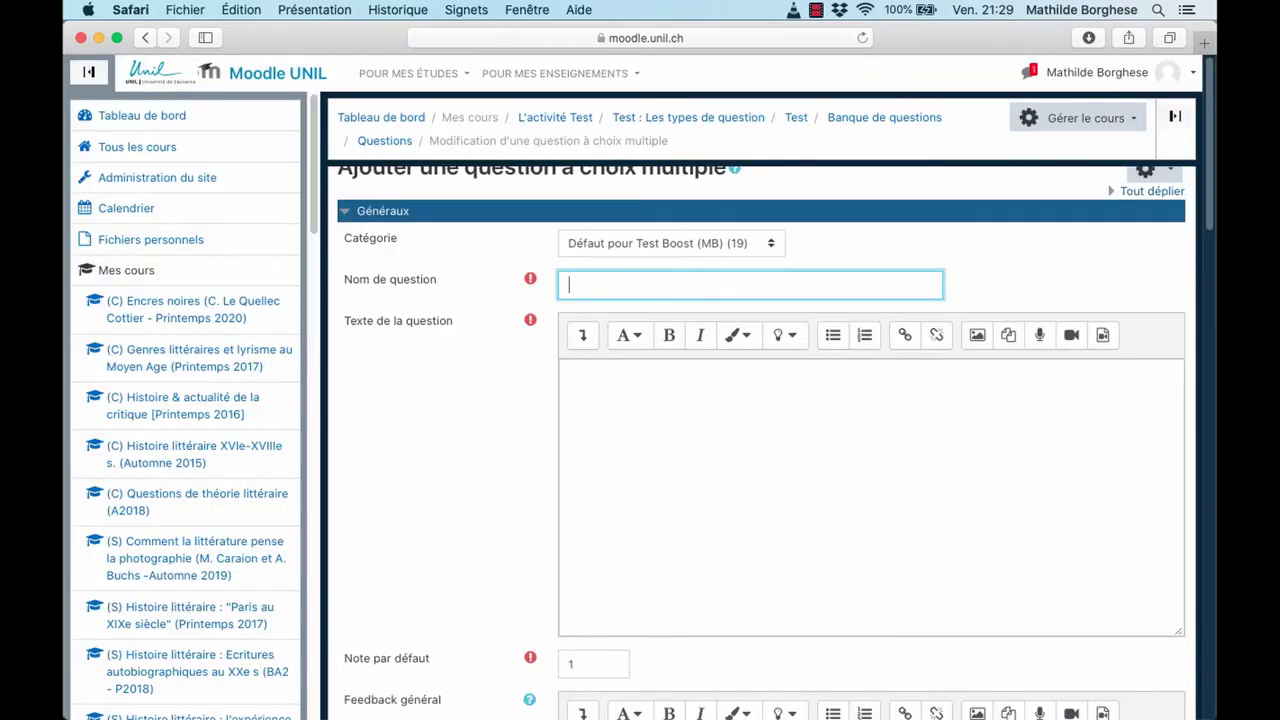
Name the question "QCM", enter "Combien de pattes les araignées ont-elles ?" as its text, and keep the answer mode at Une seule réponse.
left_click(673, 417)
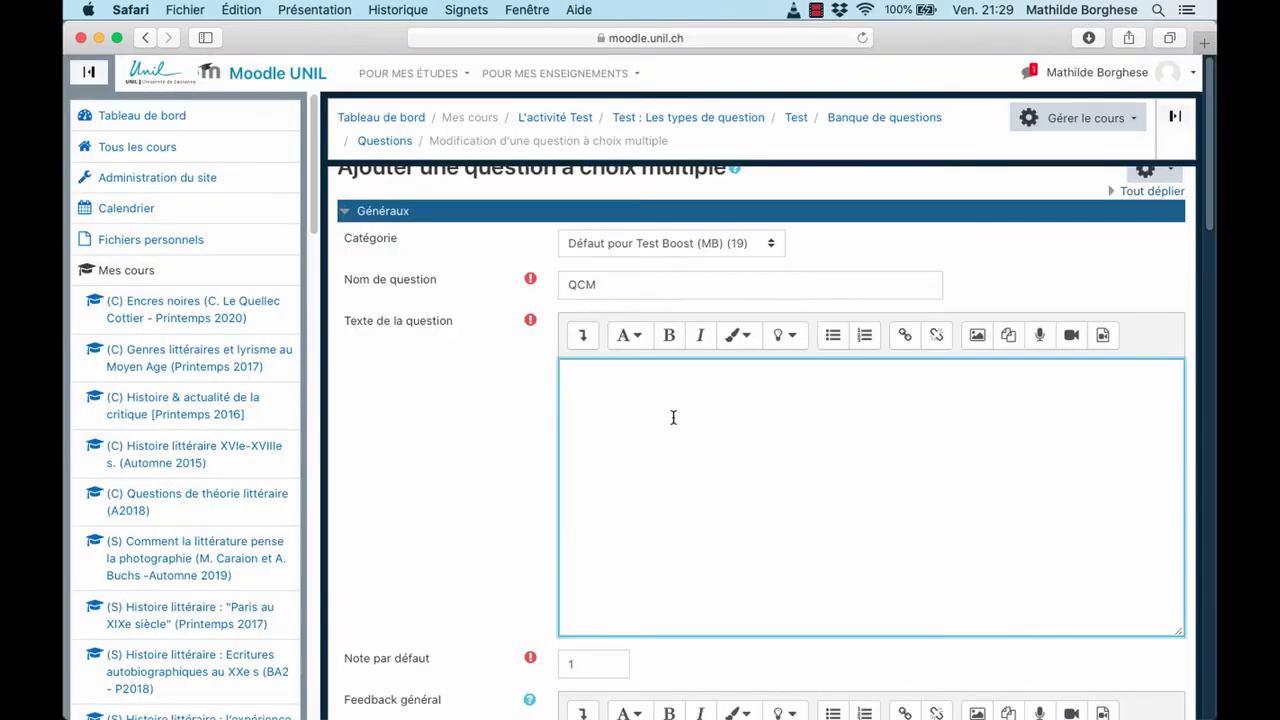
key("super+v")
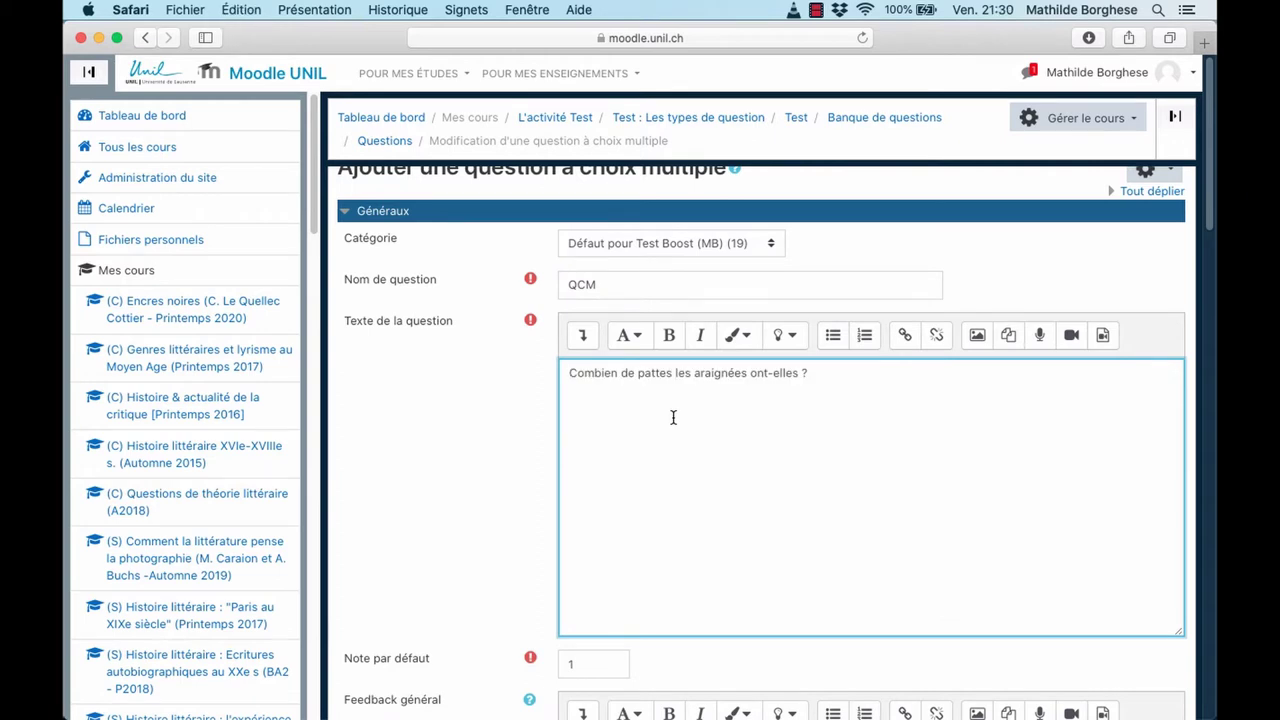
scroll(673, 417, "down", 10)
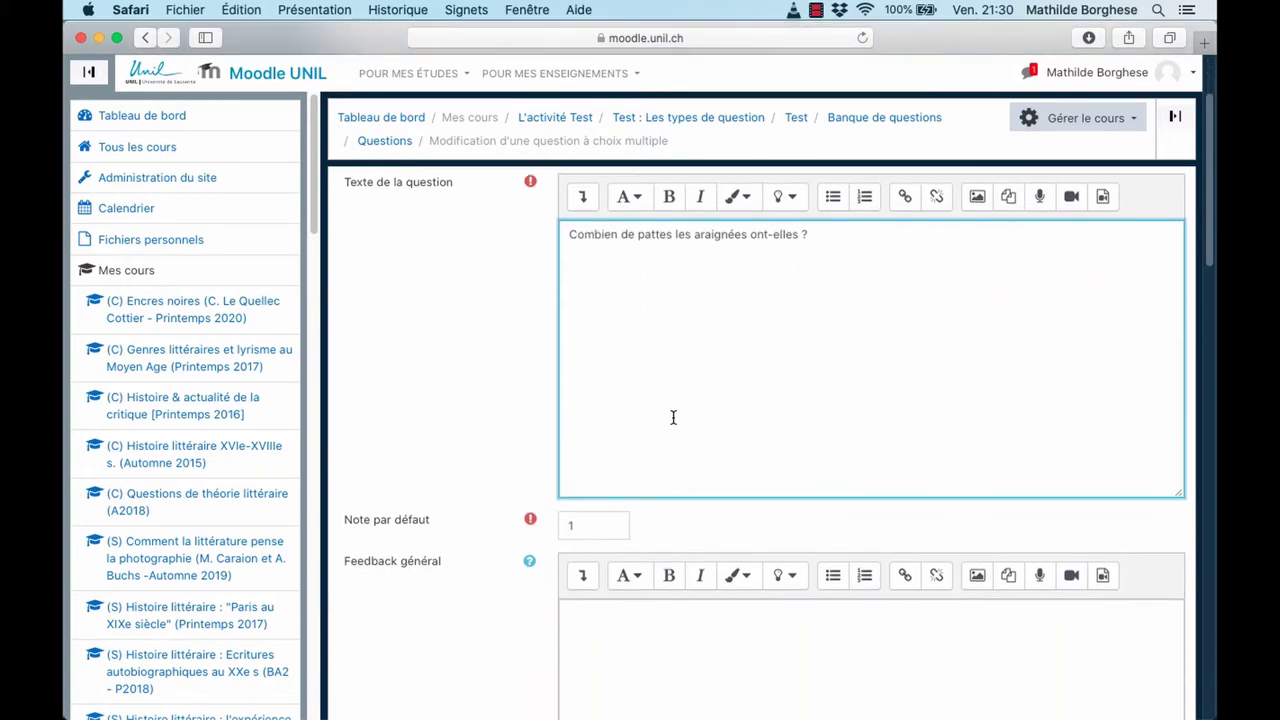
left_click(655, 520)
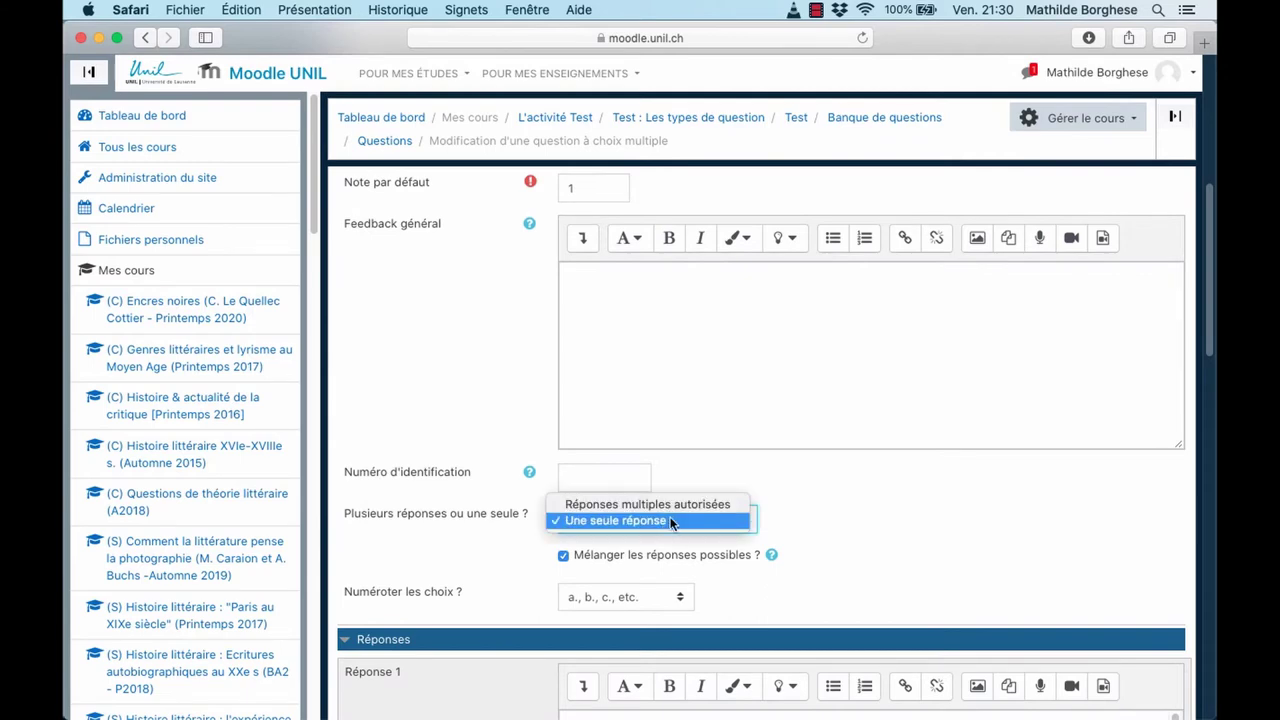
left_click(670, 521)
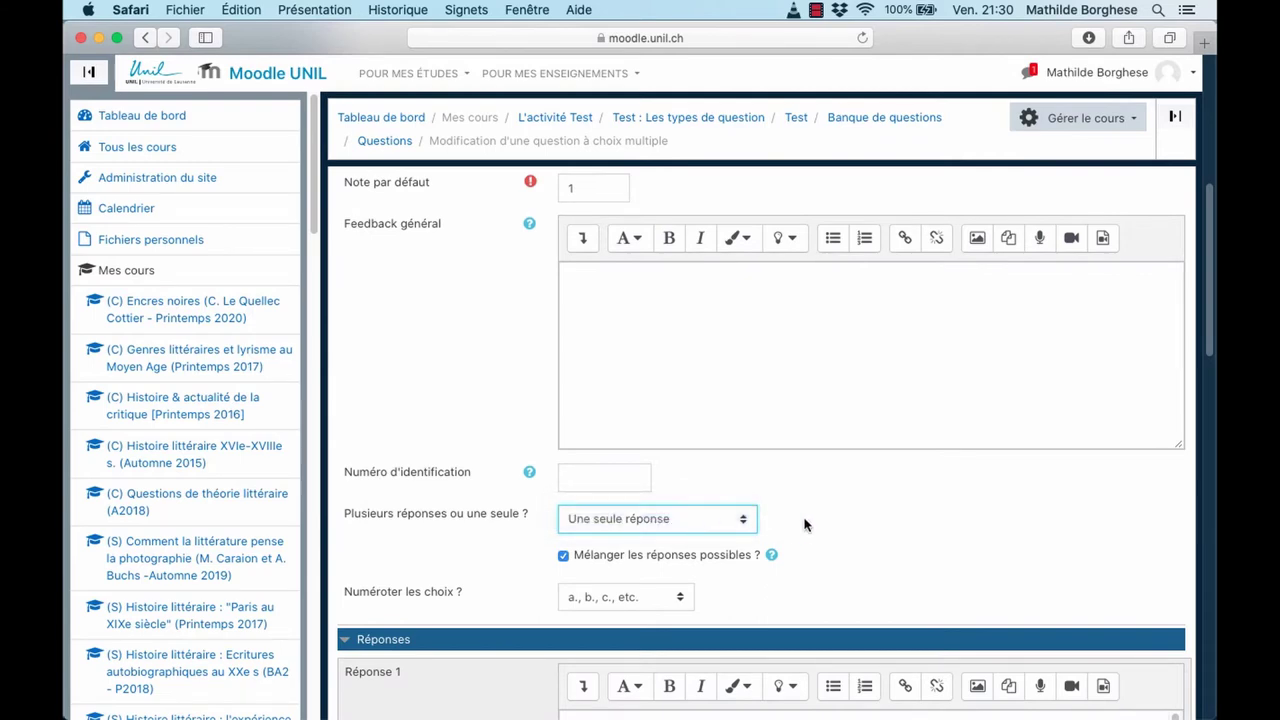
Enter "4" as Réponse 1 and "6" as Réponse 2 of the multiple-choice question.
scroll(806, 523, "down", 5)
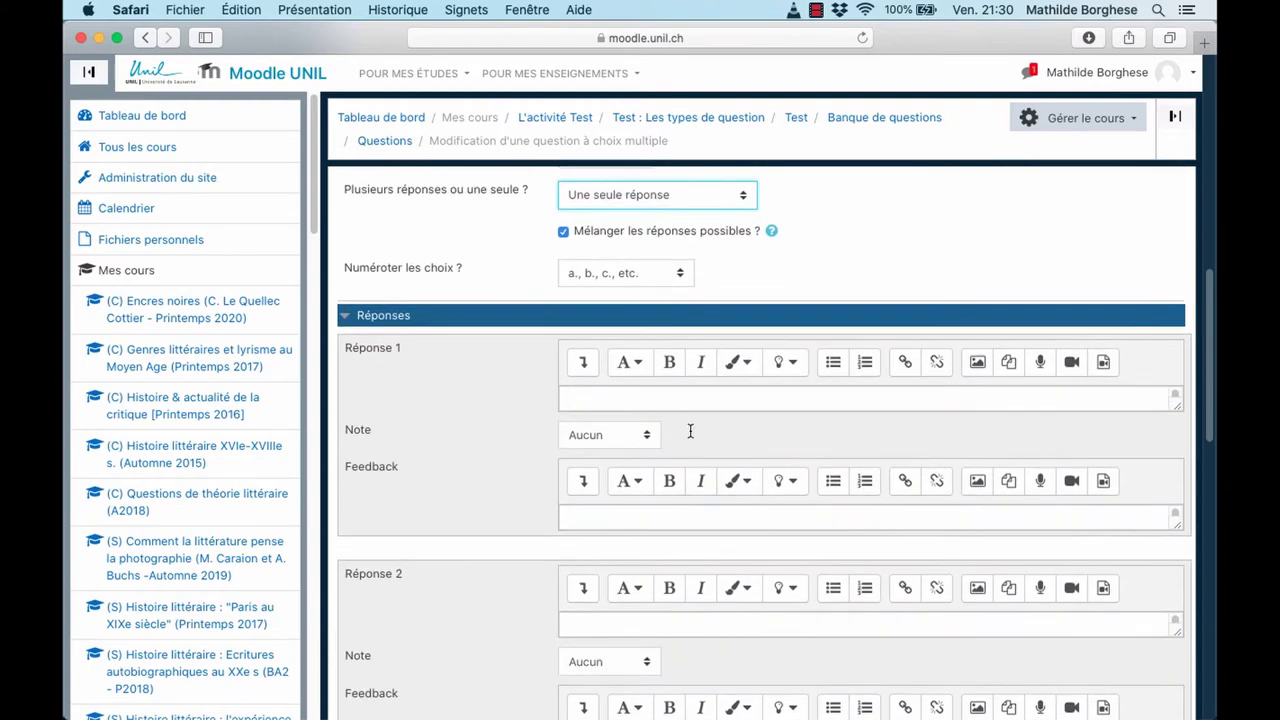
left_click(660, 401)
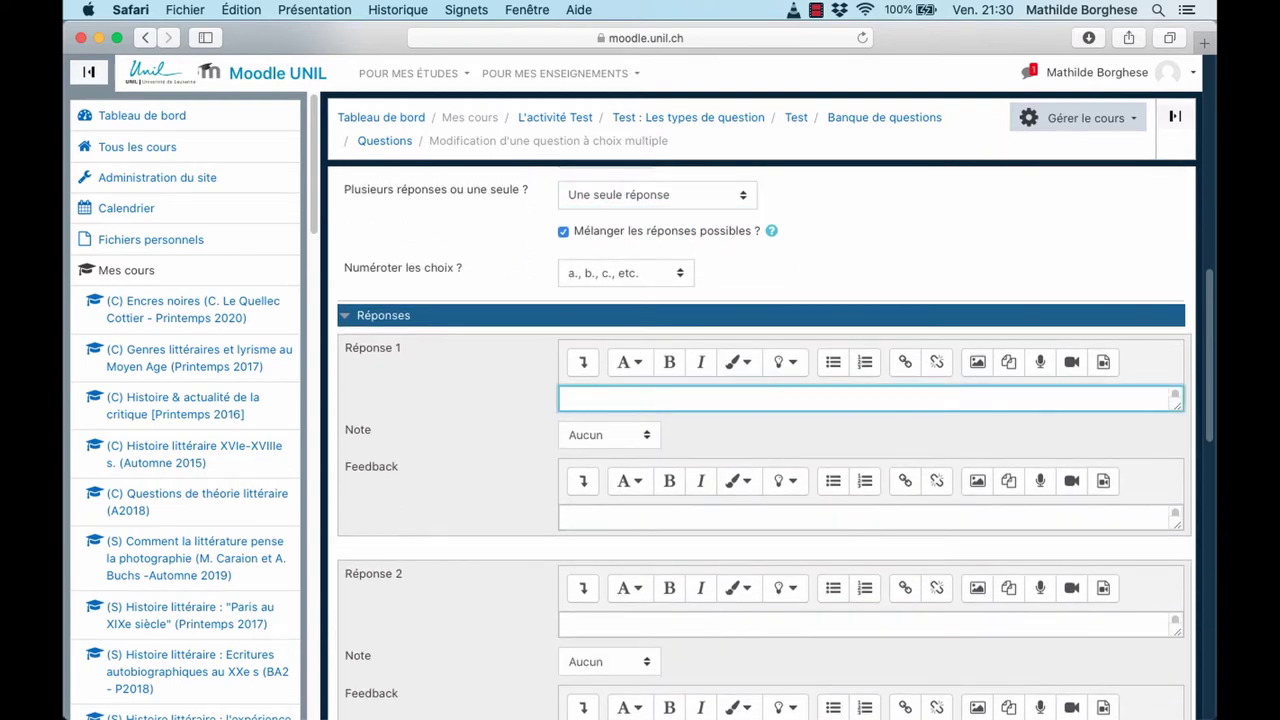
type("4")
left_click(657, 623)
type("6")
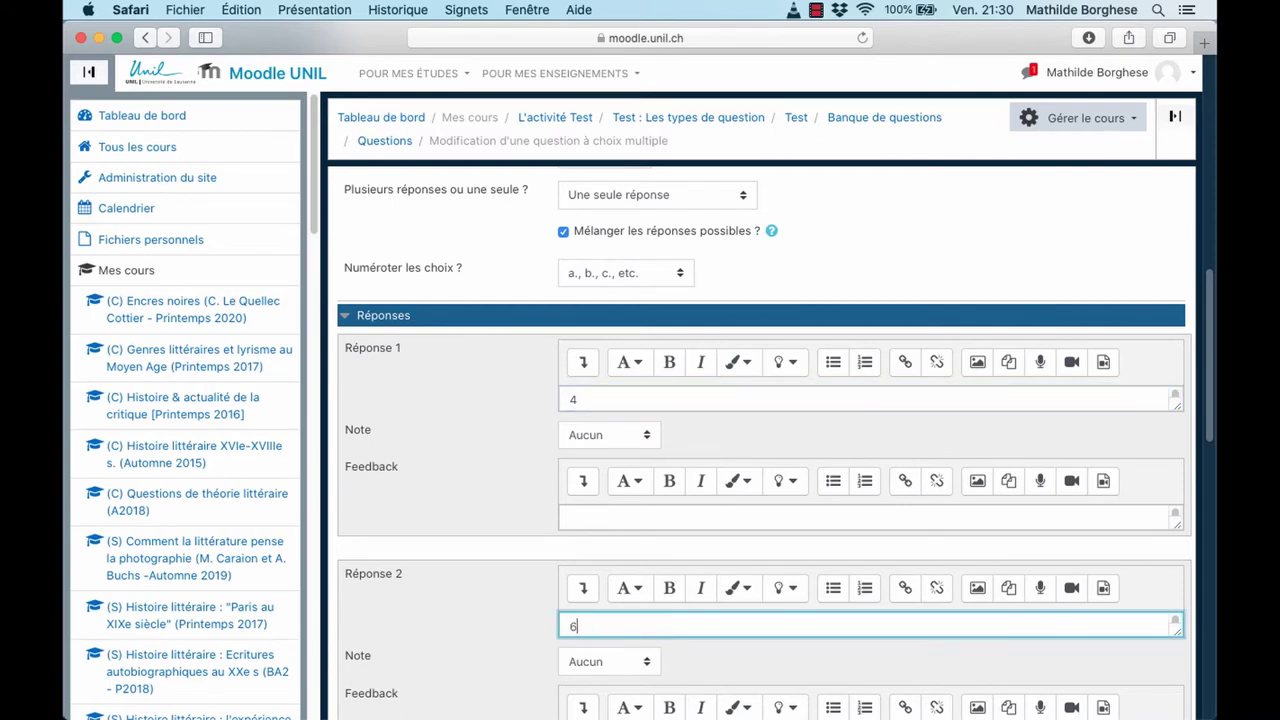
left_click(736, 655)
Enter "8" as Réponse 3 with a grade of 100% and save the multiple-choice question.
scroll(736, 655, "down", 5)
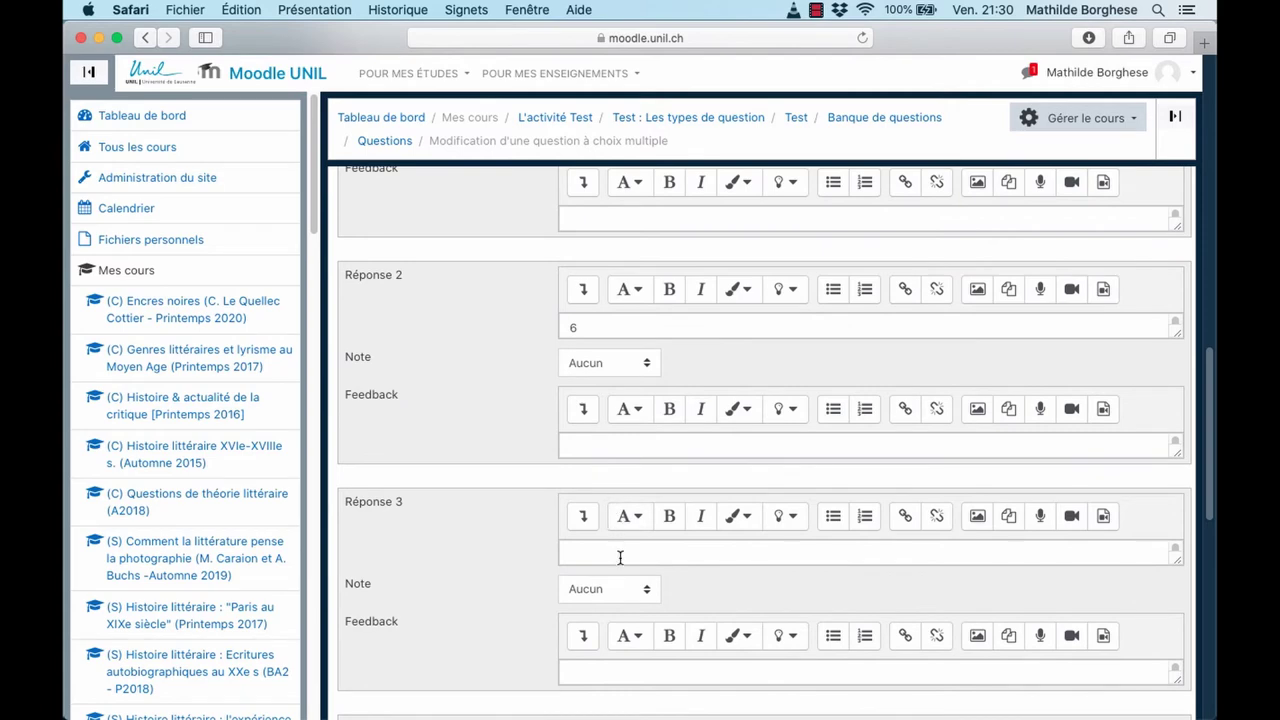
left_click(619, 556)
left_click(609, 589)
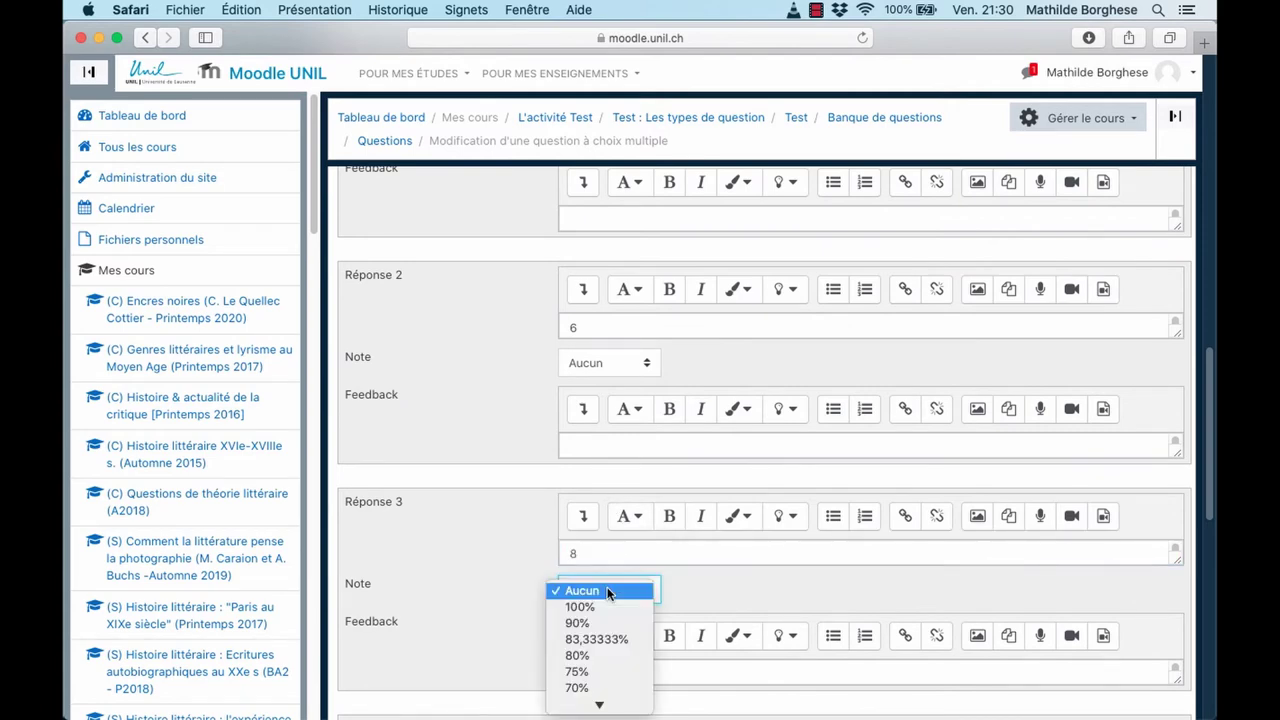
left_click(604, 603)
scroll(678, 600, "down", 10)
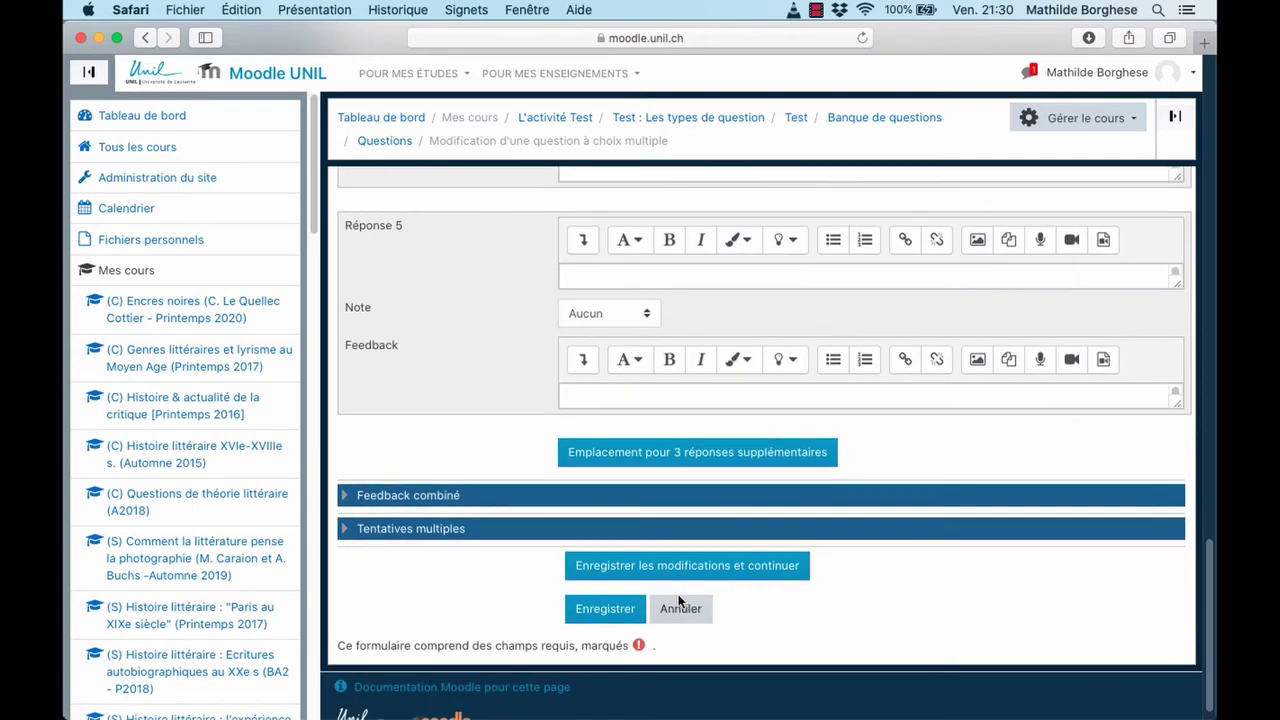
left_click(612, 609)
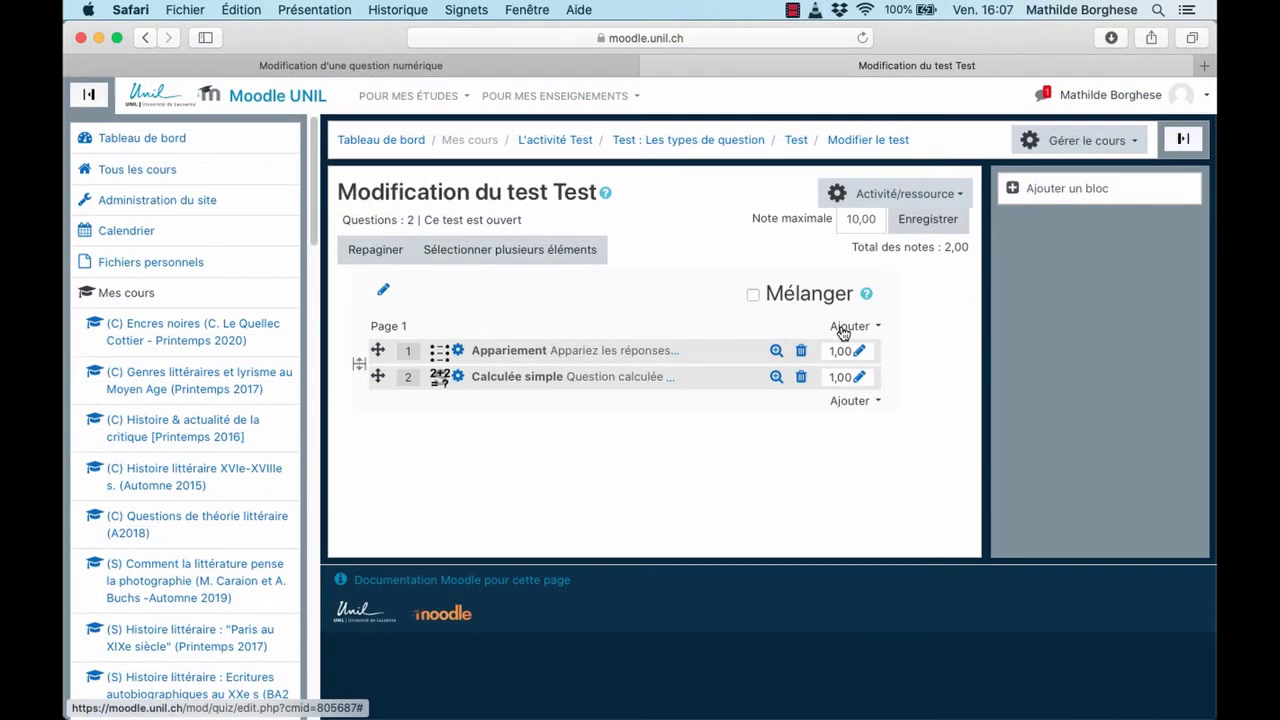
Add a new question of type Composition to page 1 of the test.
left_click(846, 327)
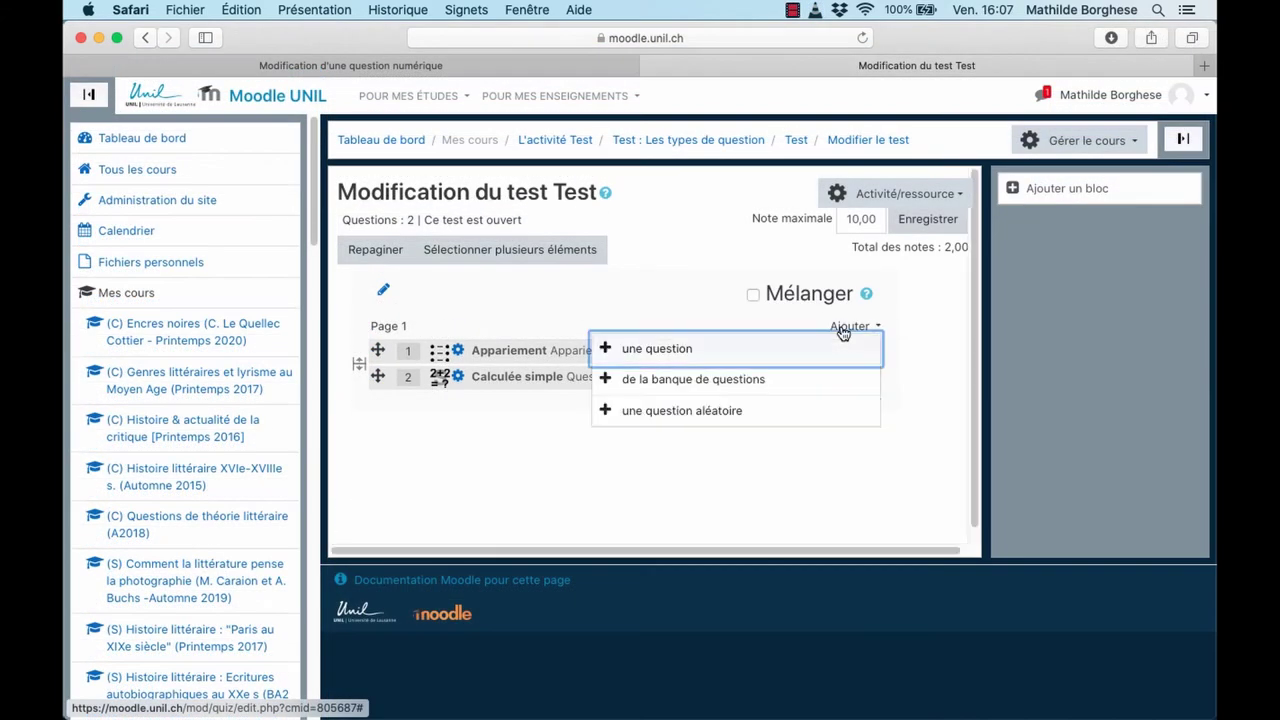
left_click(779, 356)
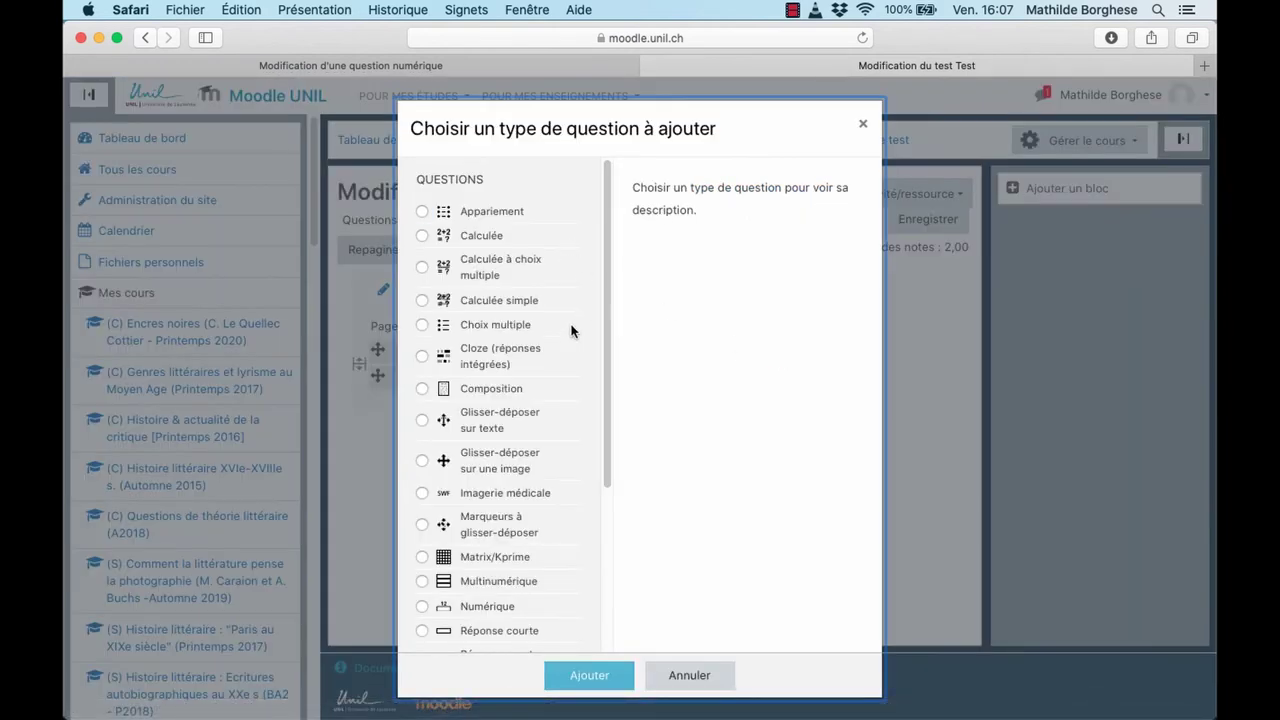
double_click(512, 389)
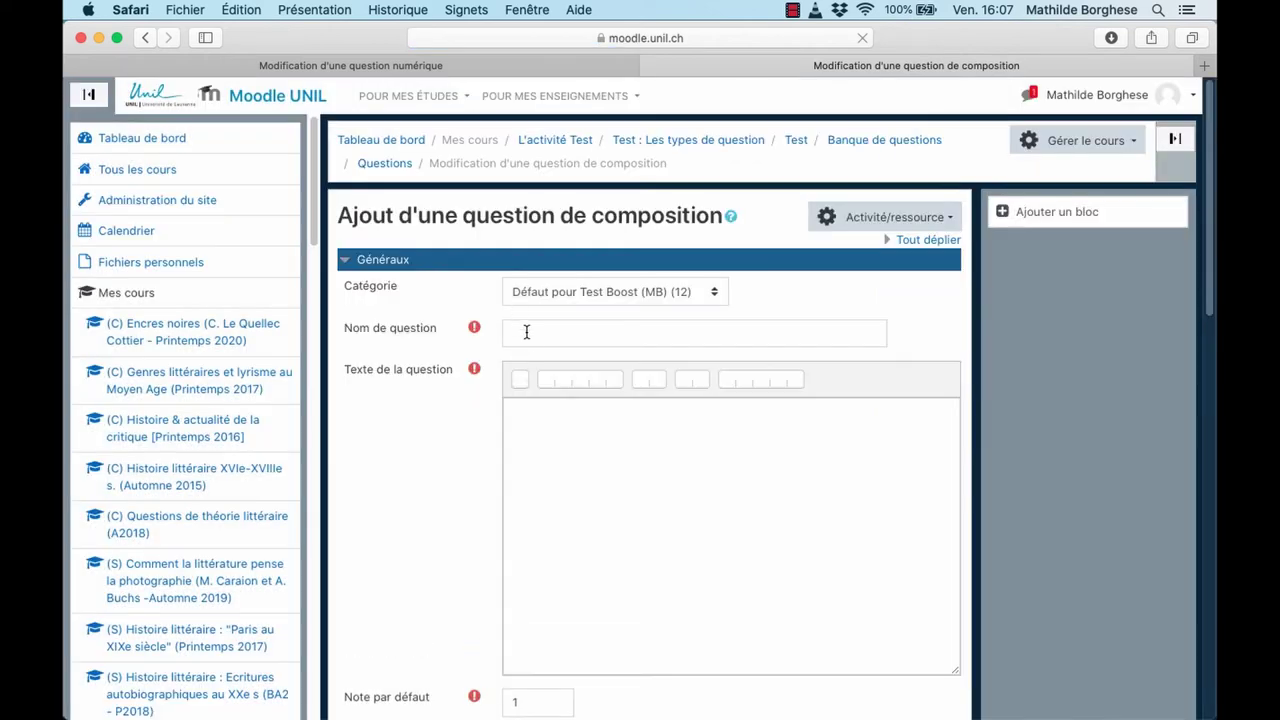
Name the question "Composition" and enter "Synthétisez les résultats de votre recherche." as its text.
left_click(526, 332)
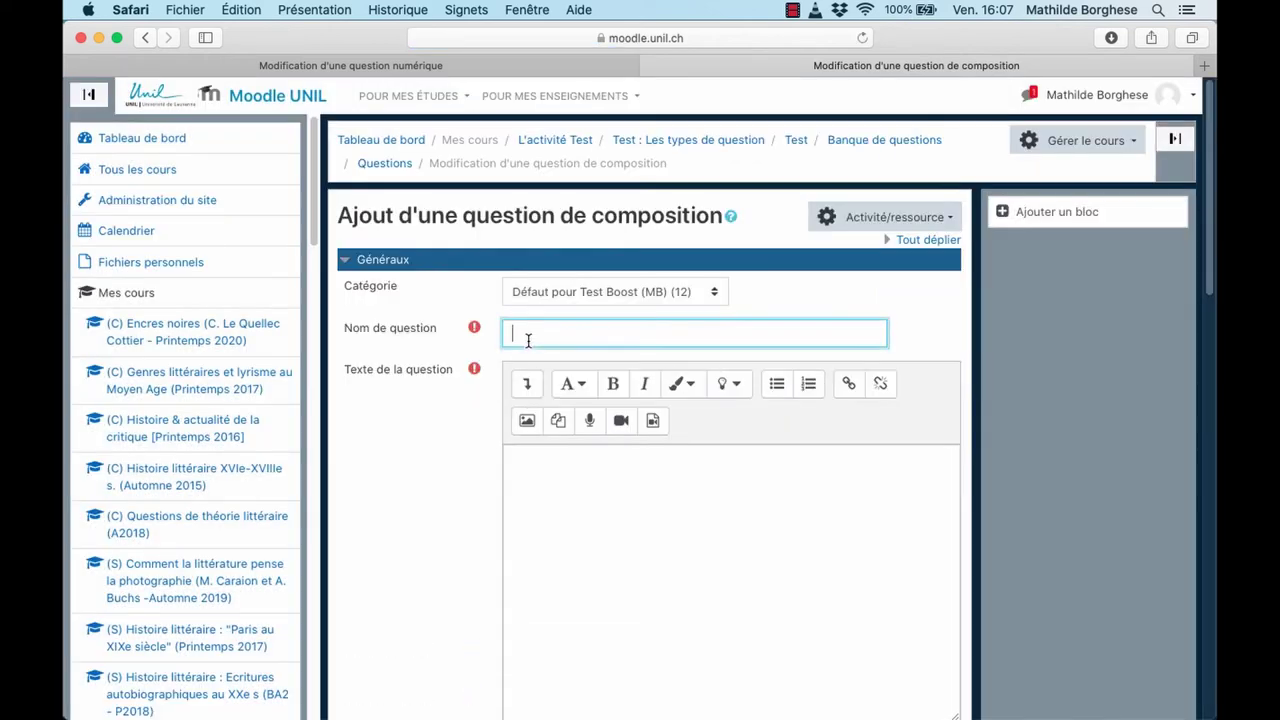
type("Composition")
left_click(559, 477)
scroll(559, 477, "down", 3)
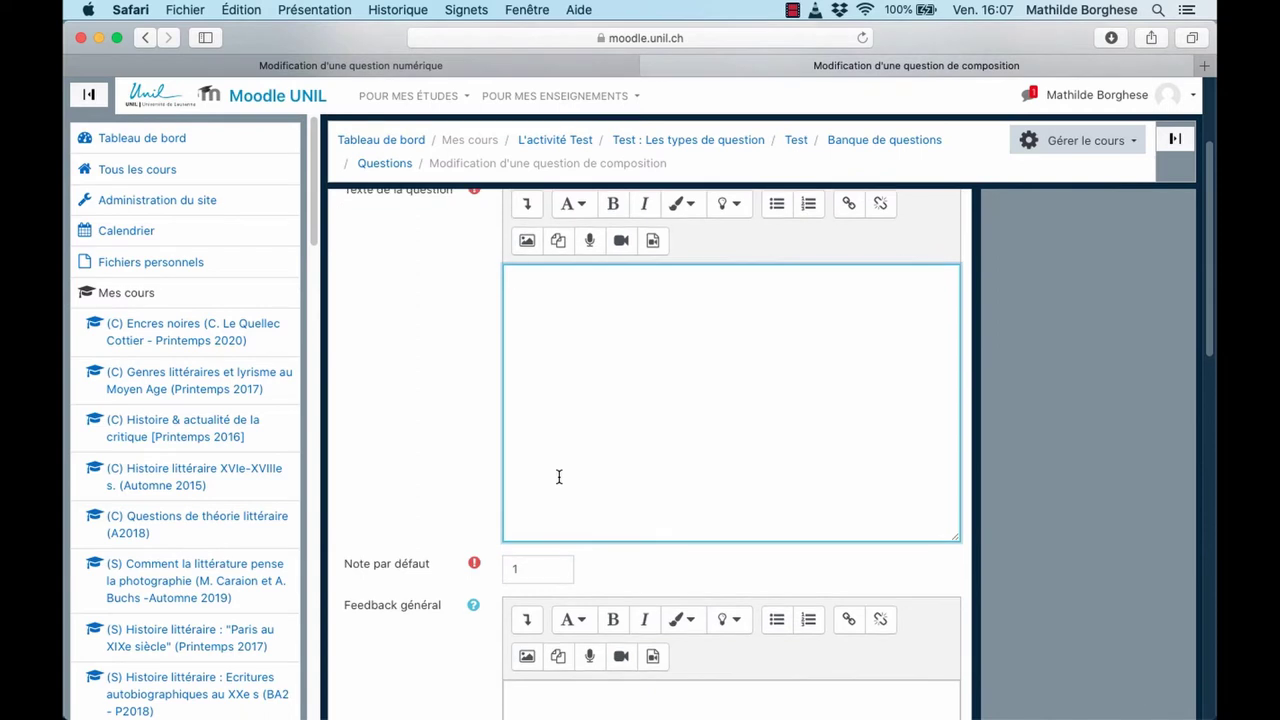
scroll(559, 477, "up", 2)
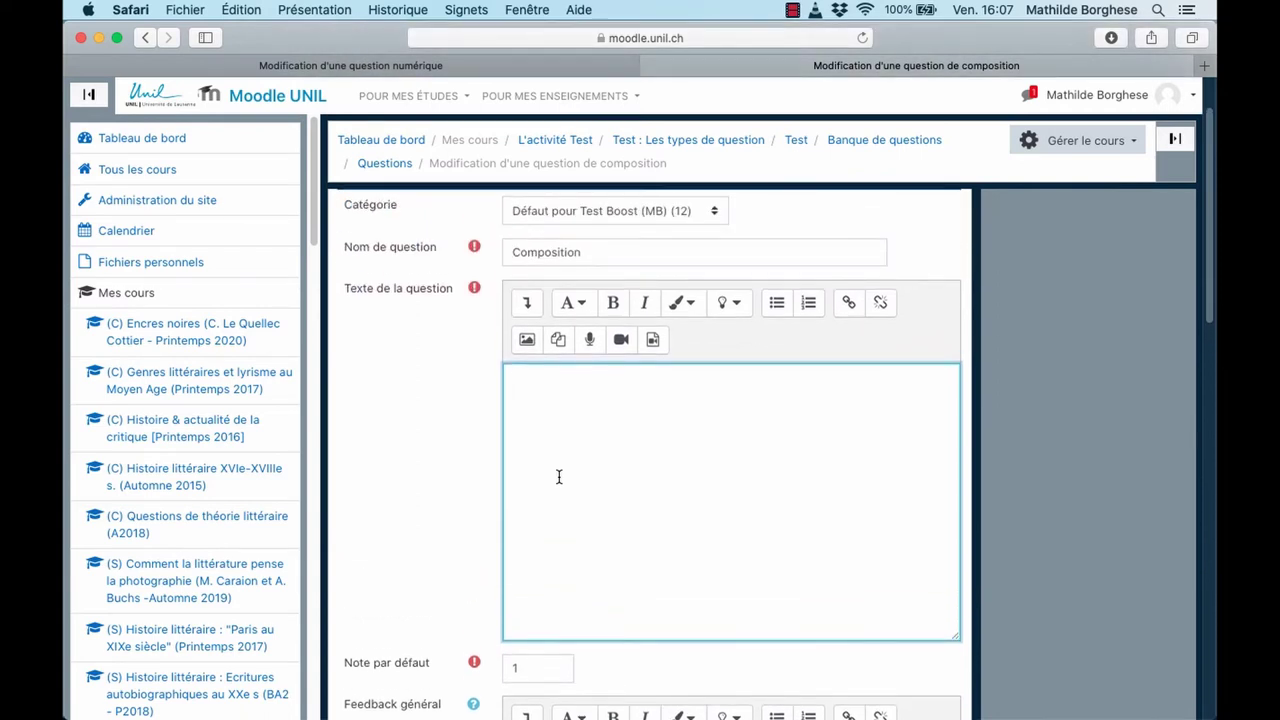
type("Synthétisez les résultats de votre recherche.")
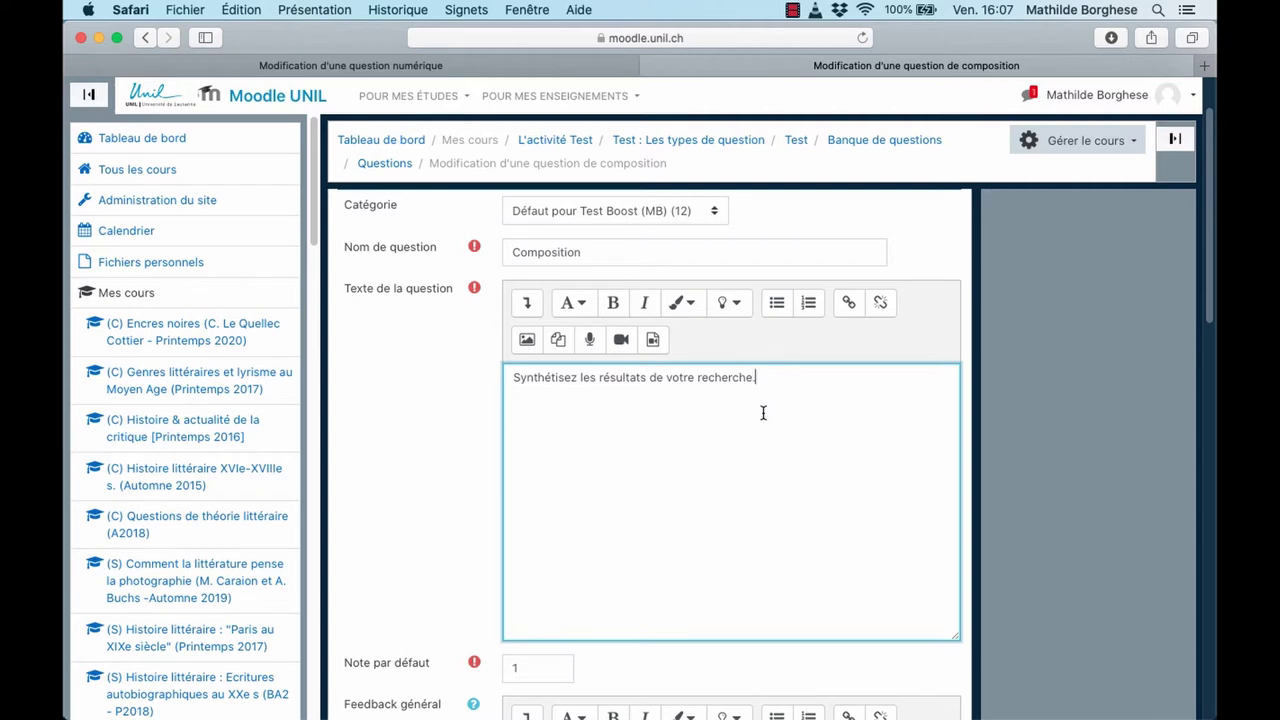
Review the response options, expand the Modèle de réponse section, and save the Composition question.
scroll(763, 413, "down", 5)
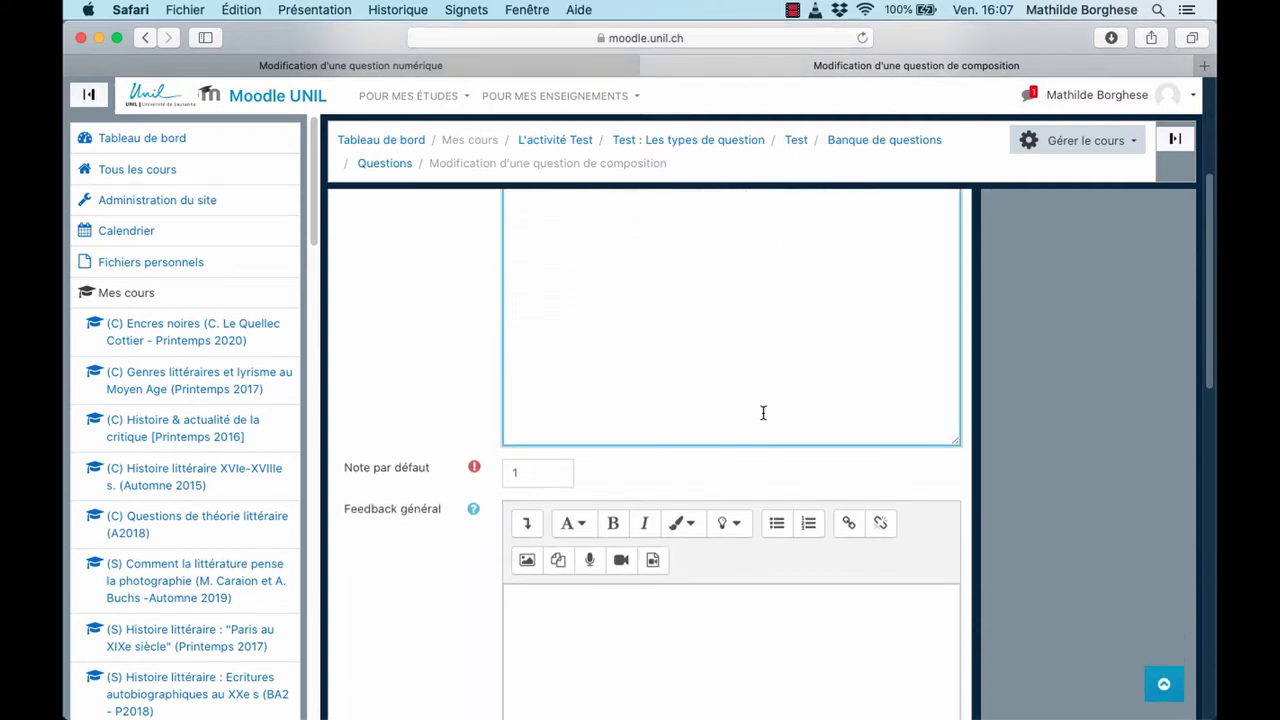
scroll(763, 413, "down", 10)
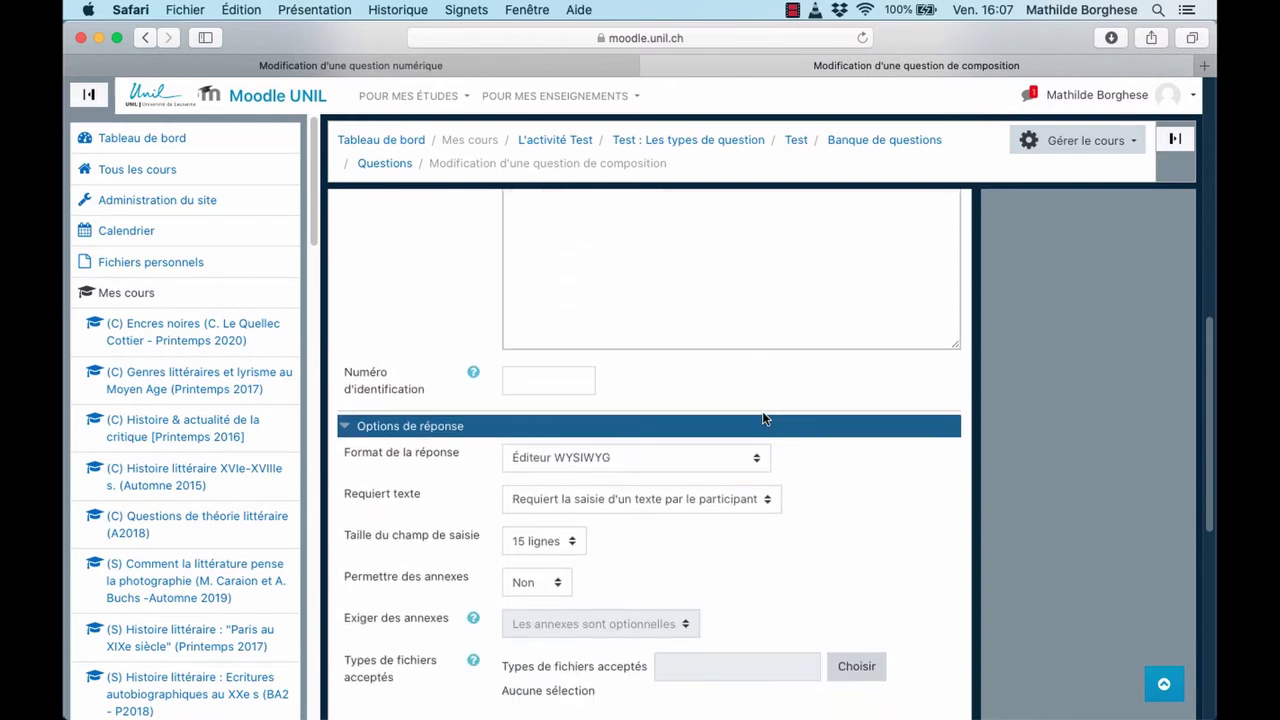
scroll(762, 414, "down", 7)
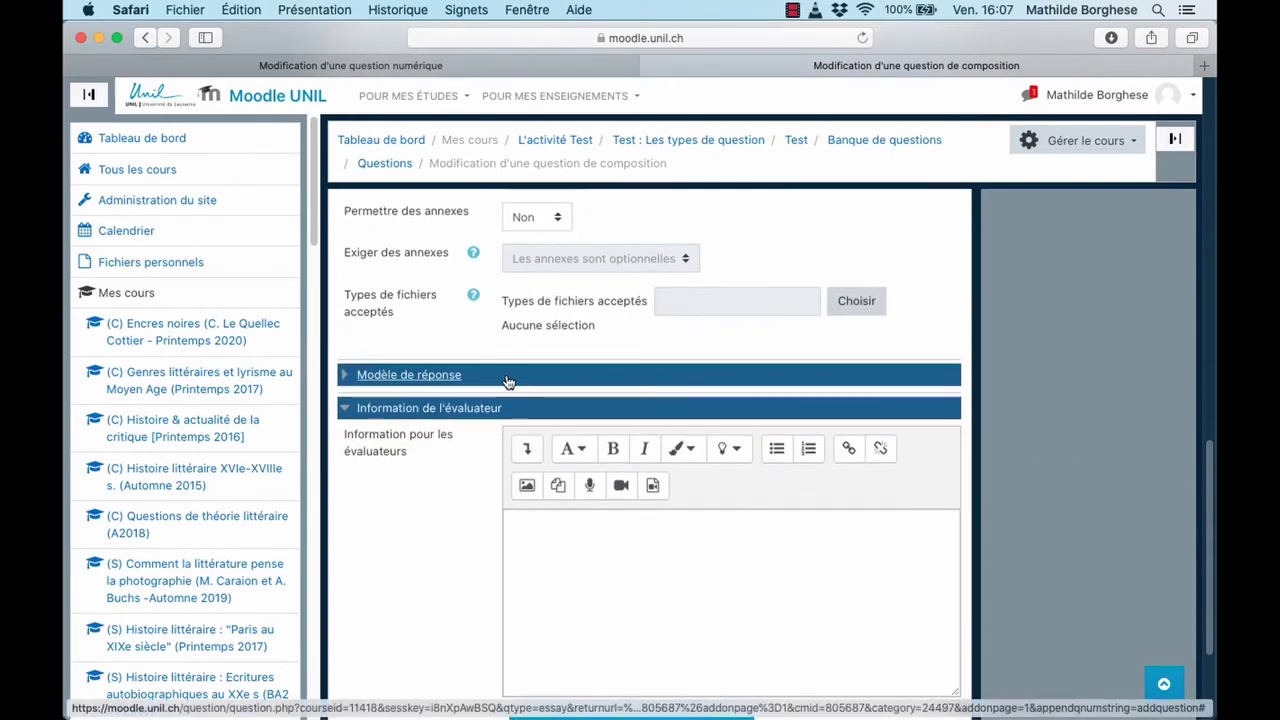
left_click(468, 378)
left_click(572, 494)
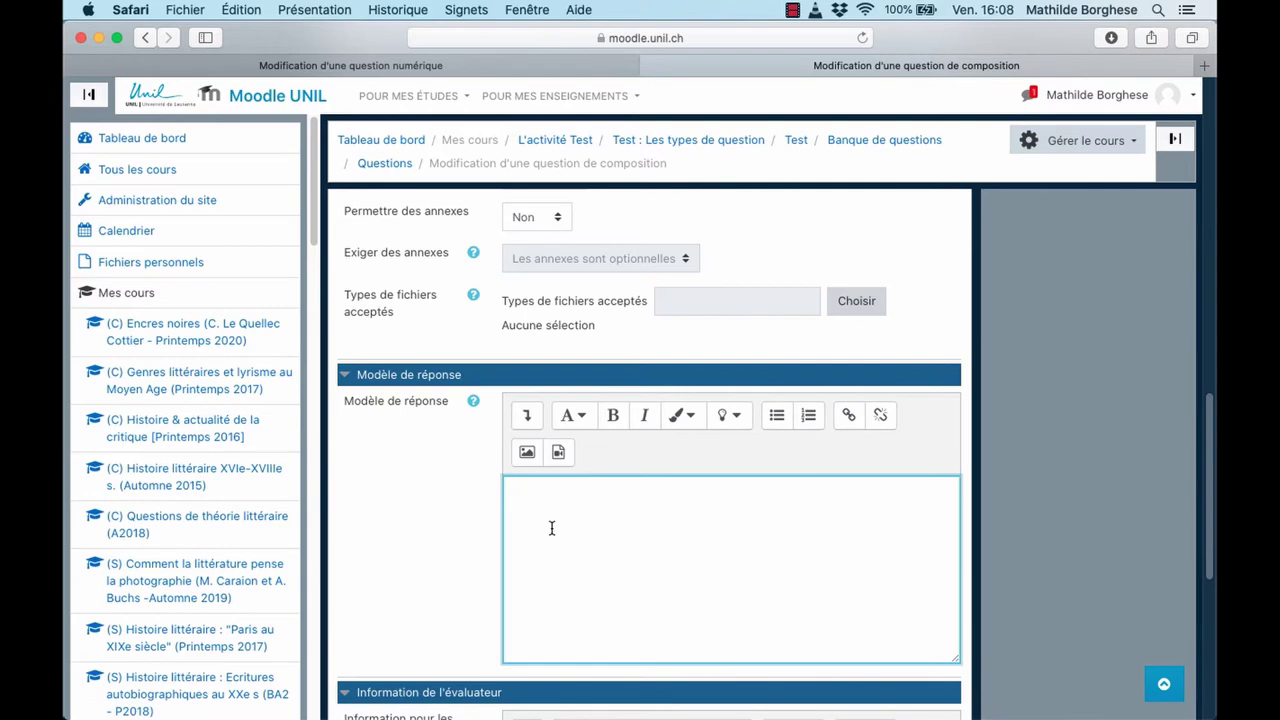
scroll(565, 520, "down", 10)
left_click(548, 593)
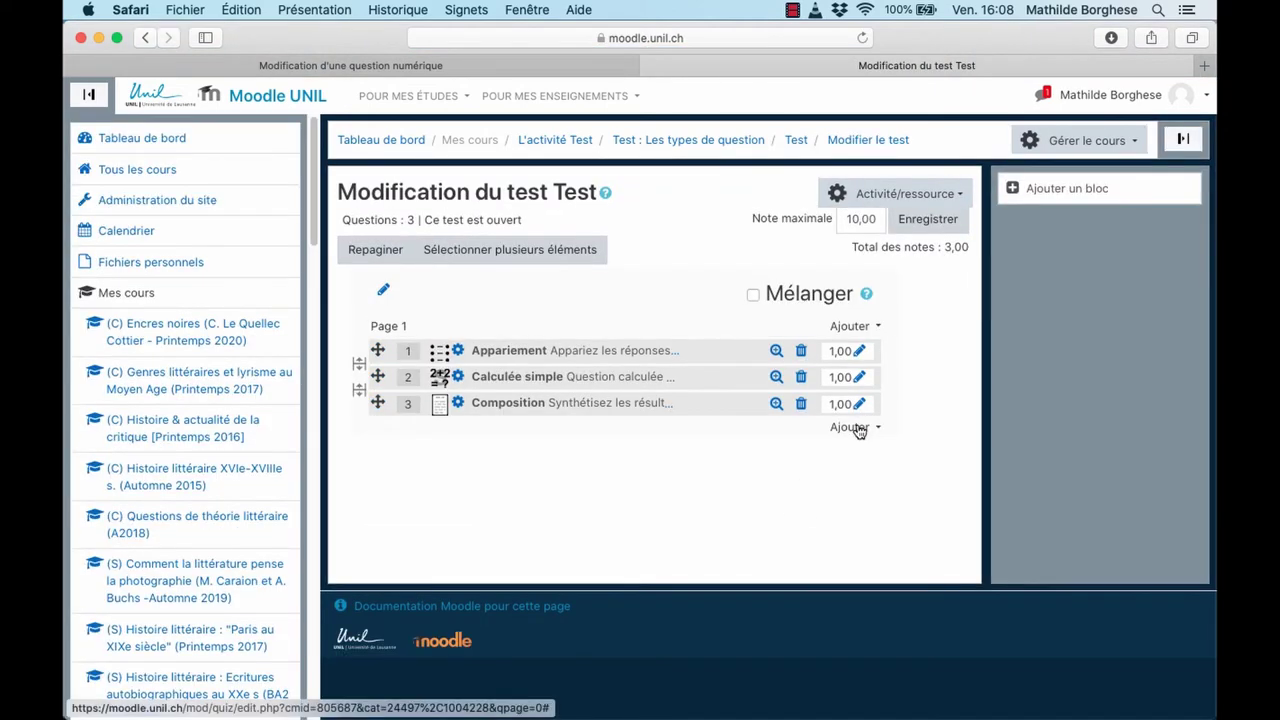
Add a new question of type Numérique at the end of the test.
left_click(858, 427)
left_click(754, 451)
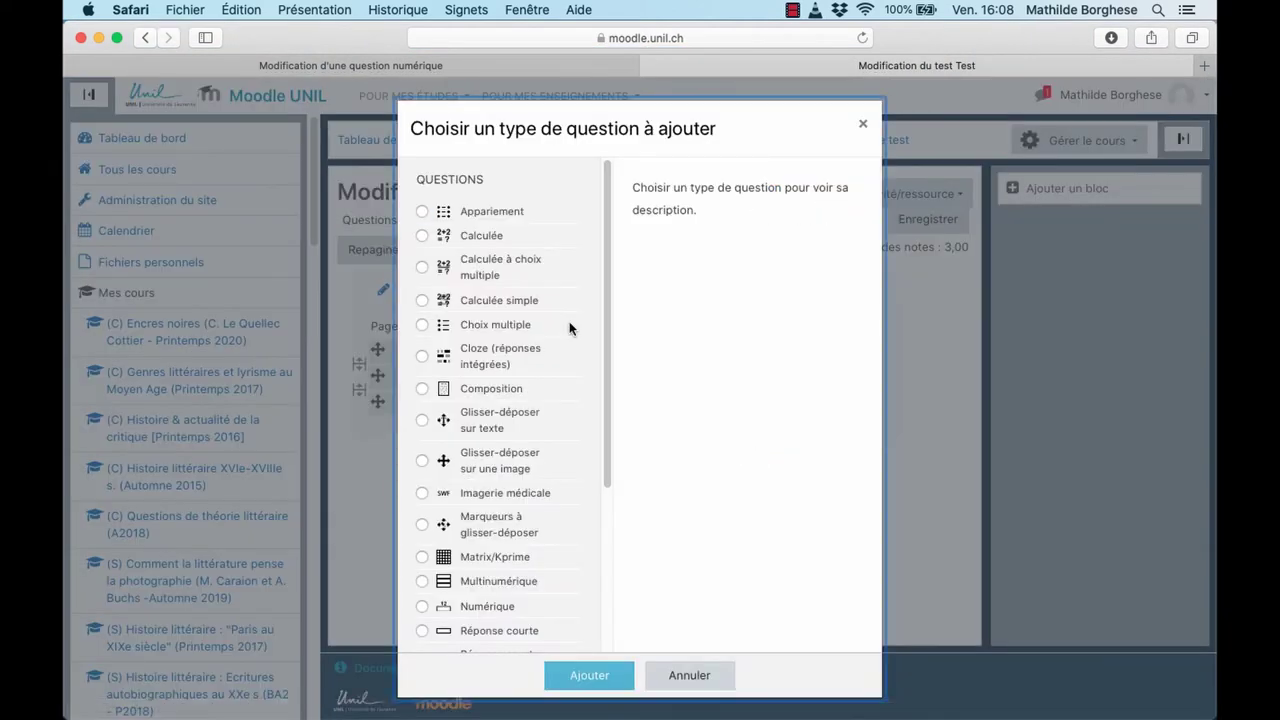
scroll(494, 350, "down", 5)
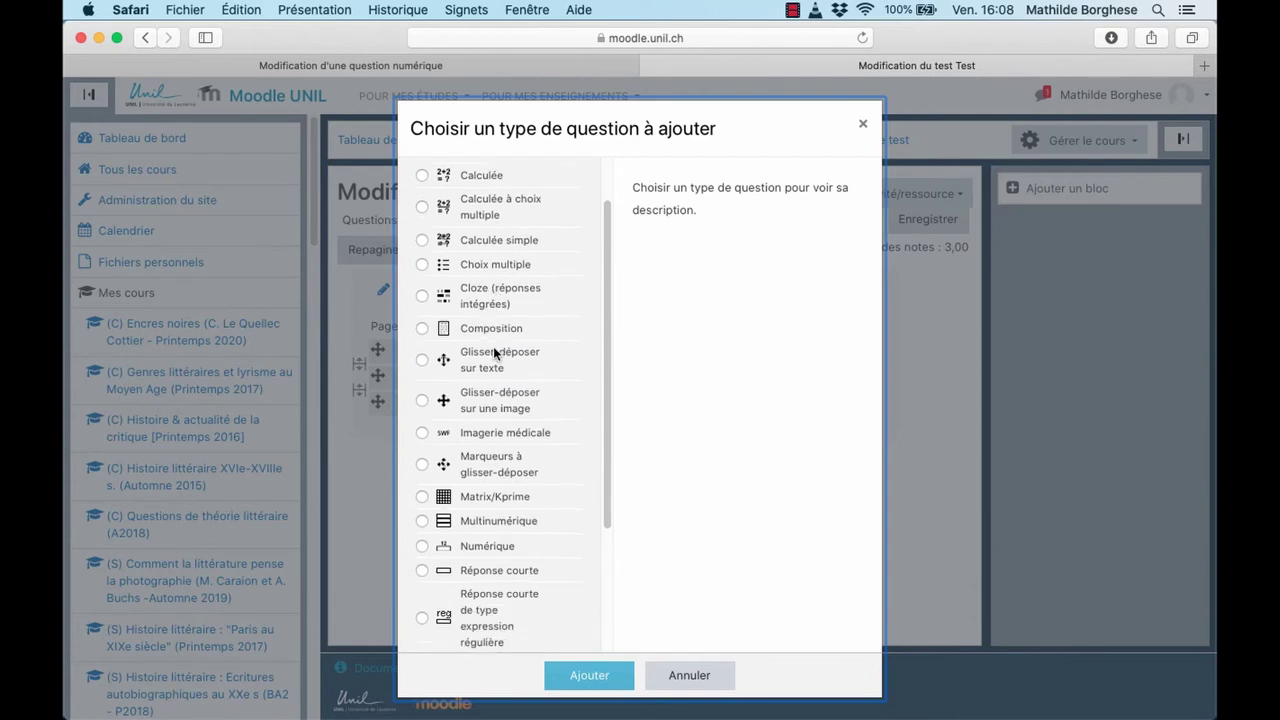
left_click(489, 364)
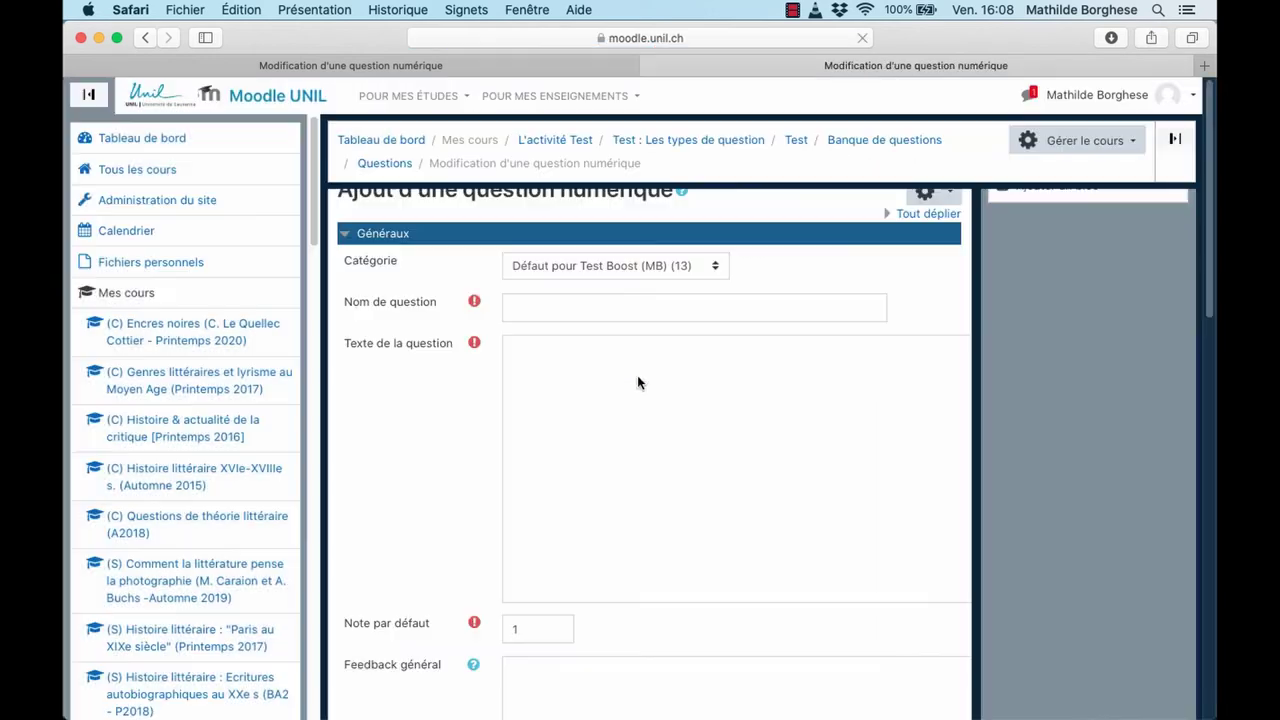
Name the question "Numérique" and enter "3 x 5 = ?" as its text.
left_click(546, 309)
type("Numé")
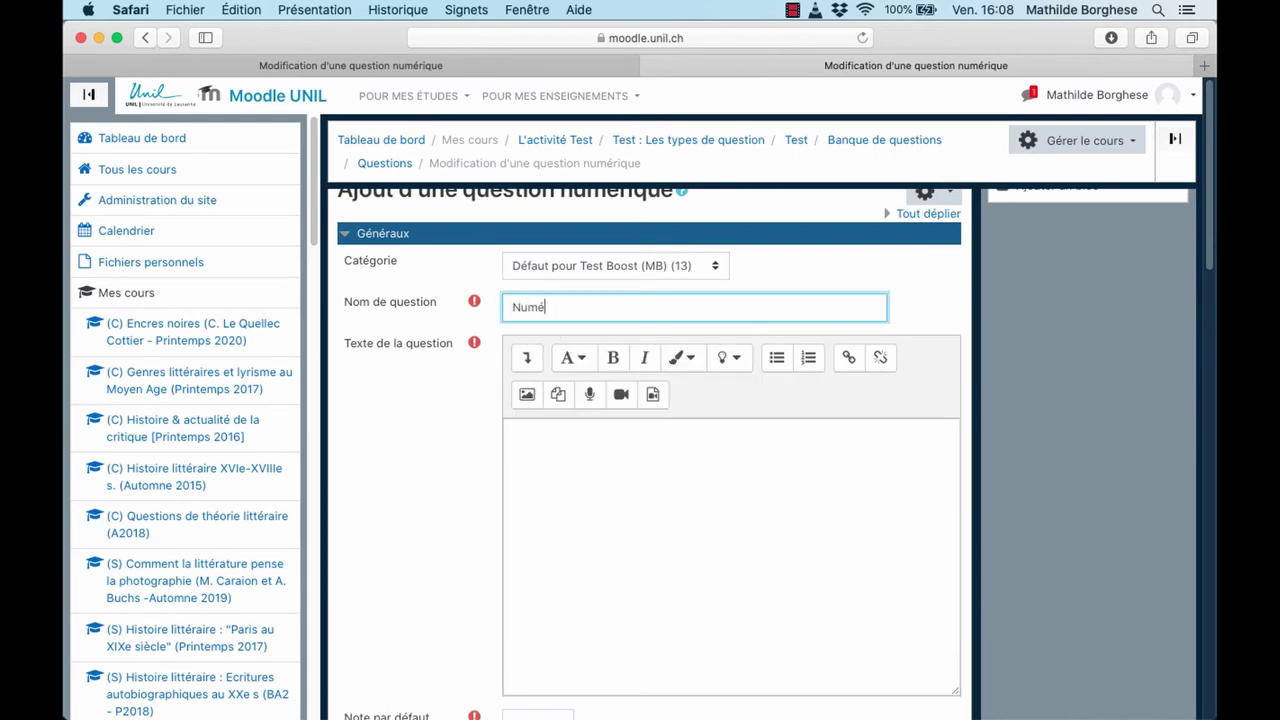
type("rique")
left_click(561, 459)
type("3 x 5")
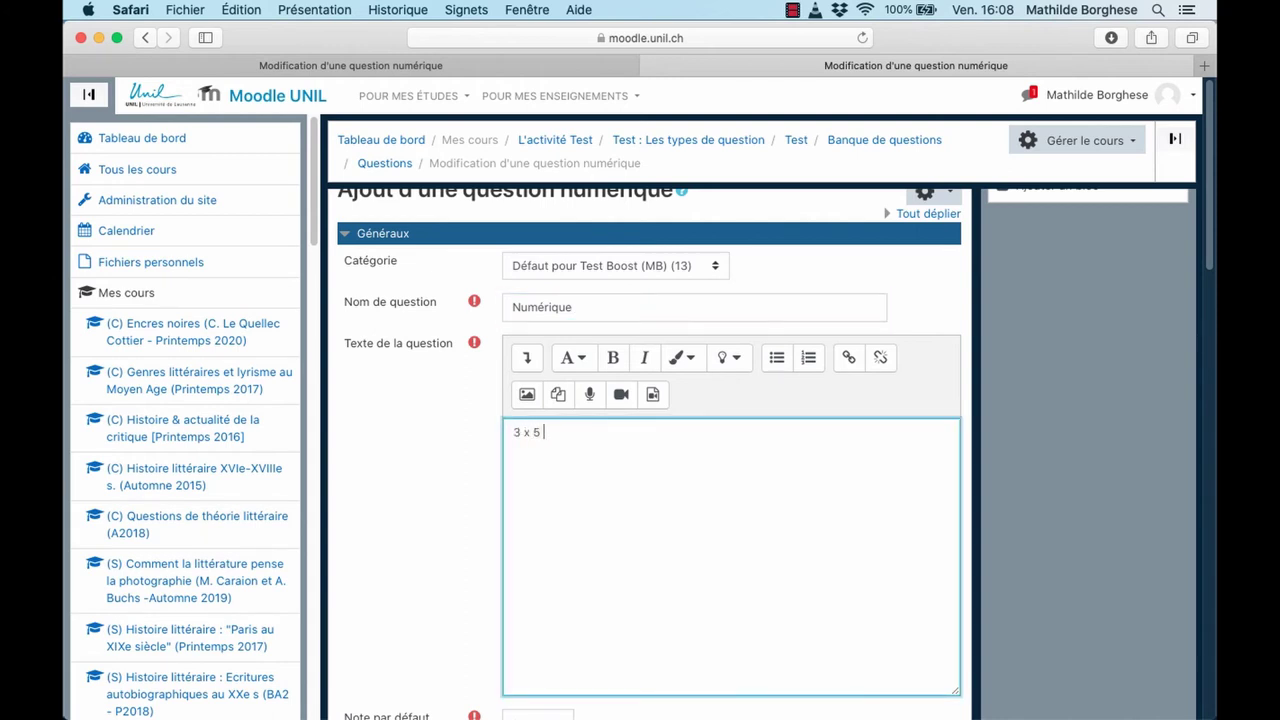
type(" = ?")
Set Réponse 1 of the numerical question to 15 with a Note of 100%.
scroll(918, 497, "down", 1)
scroll(918, 497, "down", 12)
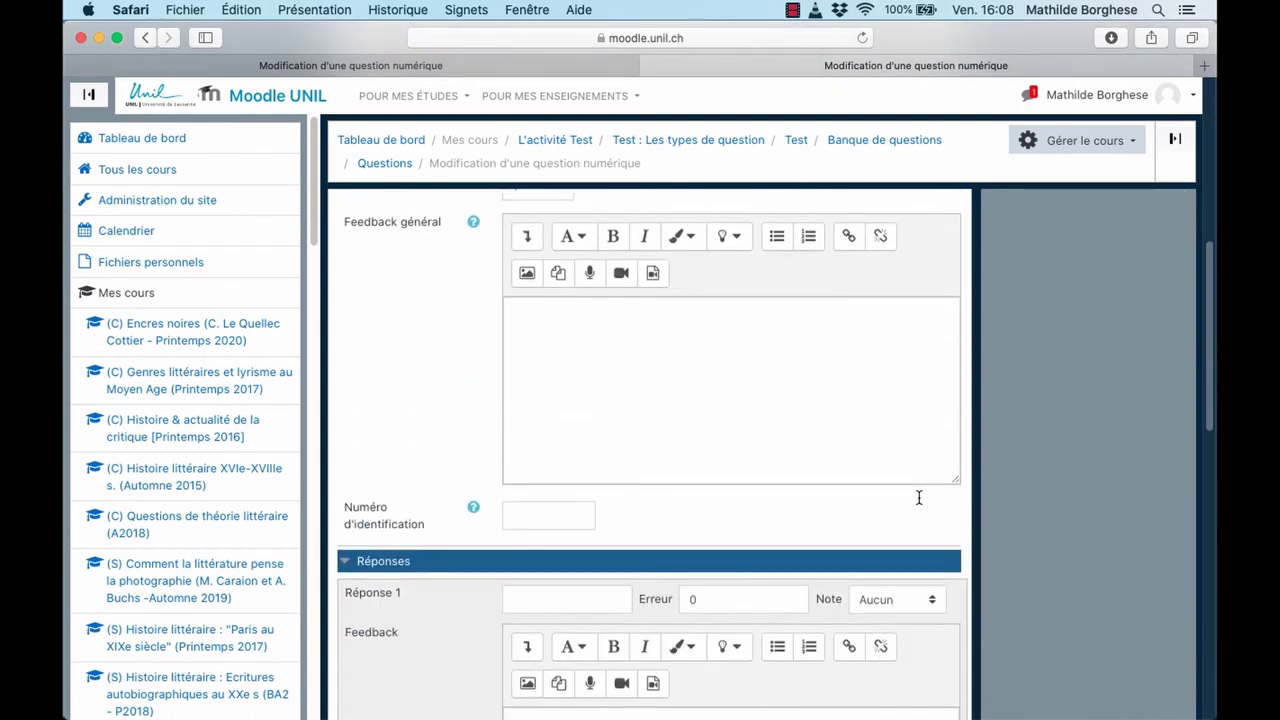
scroll(918, 503, "up", 1)
left_click(605, 436)
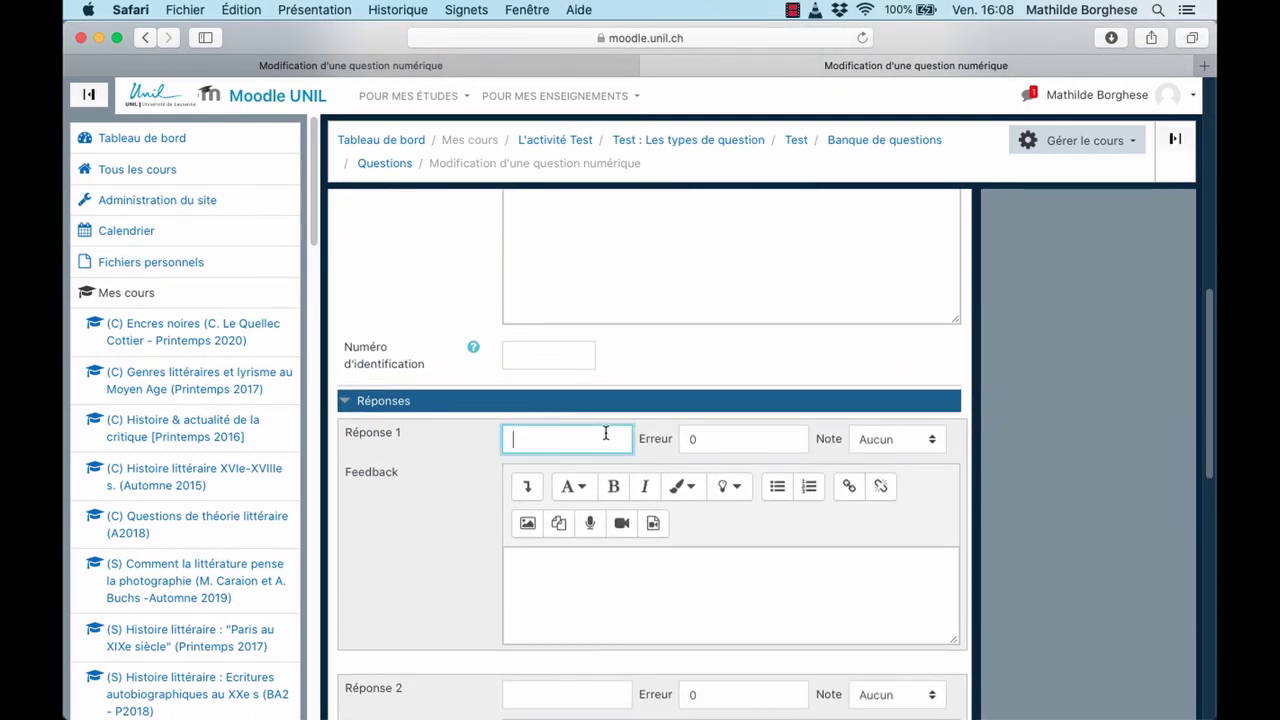
type("15")
left_click(866, 438)
left_click(870, 457)
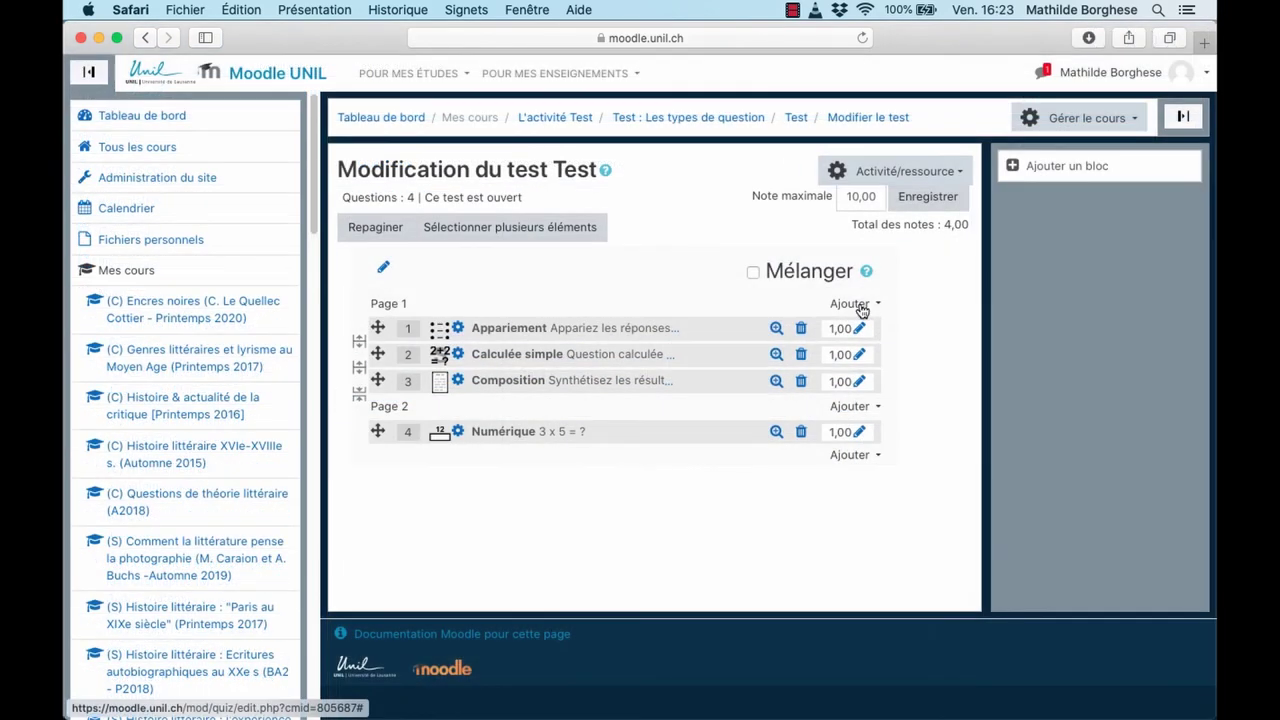
Add a new question of type Réponse courte to page 1 of the test.
left_click(851, 306)
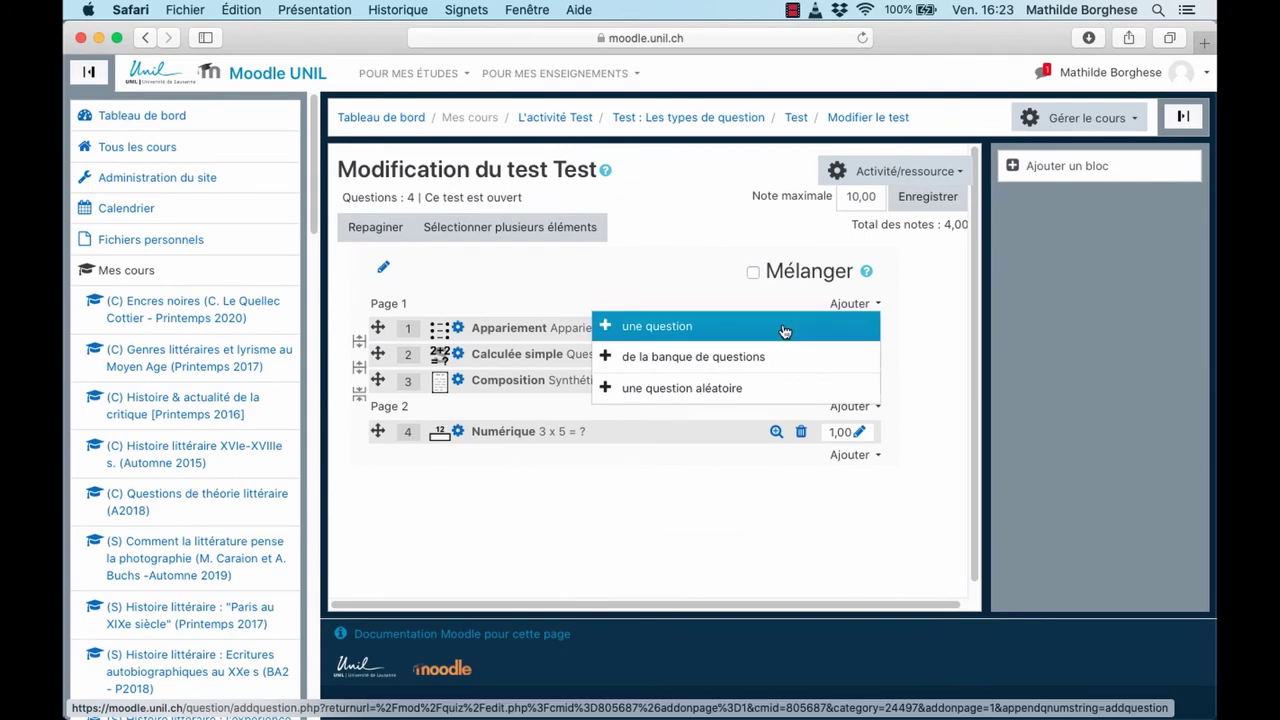
left_click(703, 329)
scroll(571, 480, "down", 2)
left_click(528, 486)
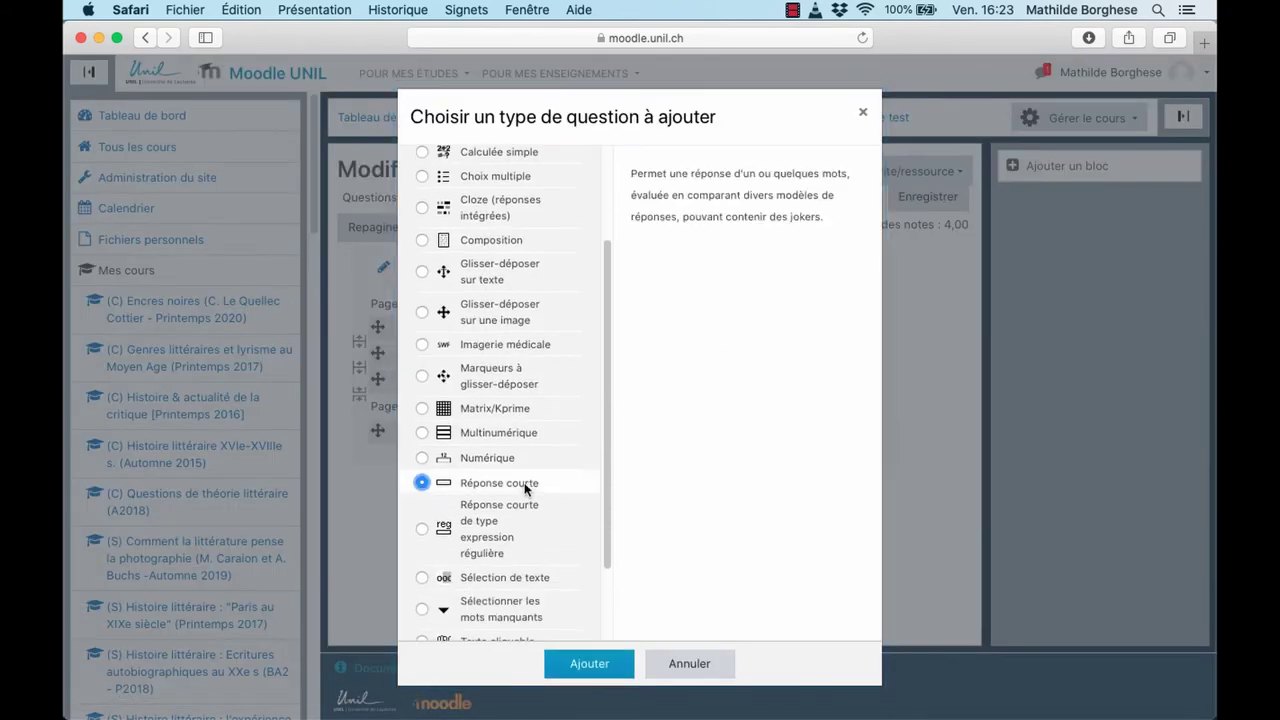
left_click(572, 664)
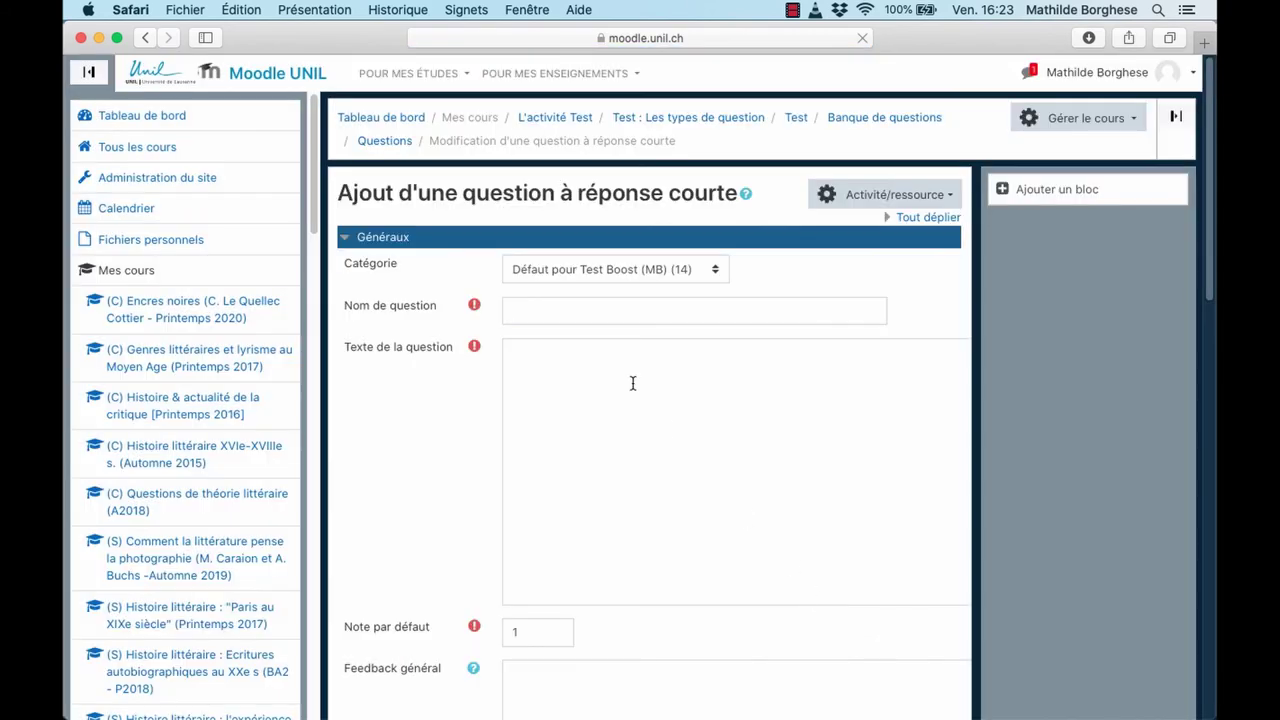
Name the question "Négritude" and keep "Où est né le poète Léon-Gontran Damas ?" as its text.
left_click(570, 310)
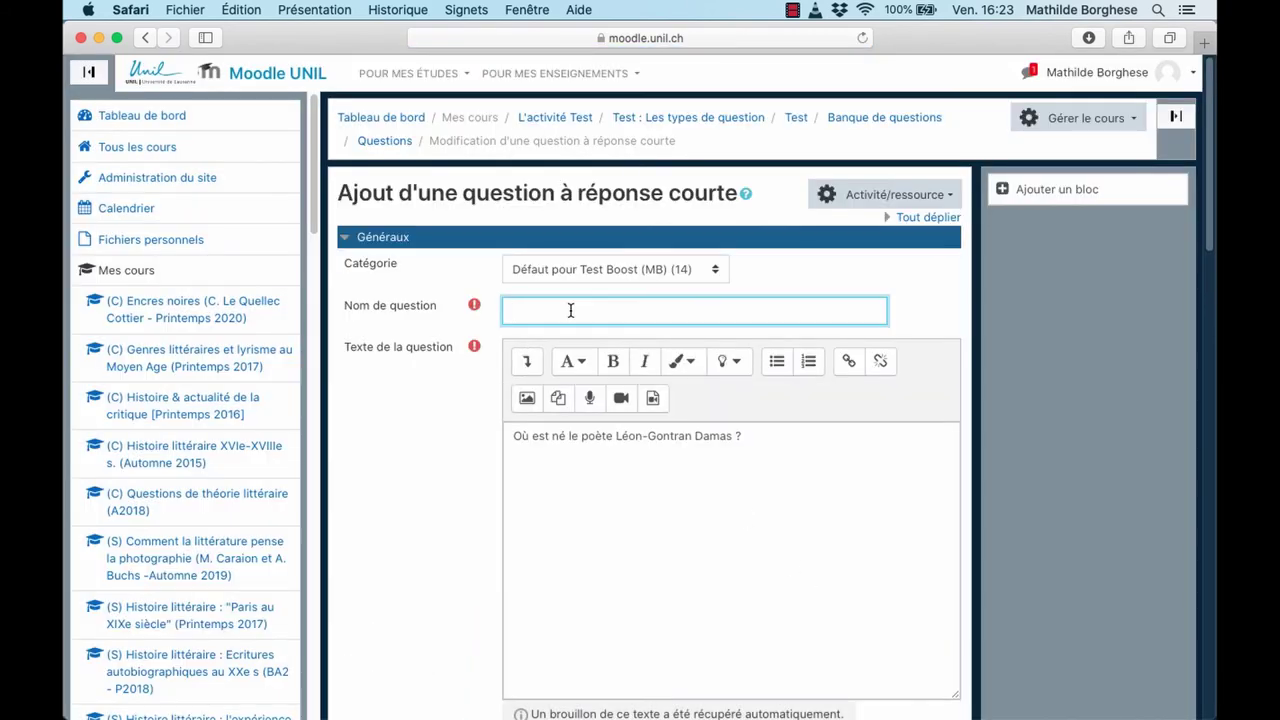
type("Négritude")
left_click(750, 435)
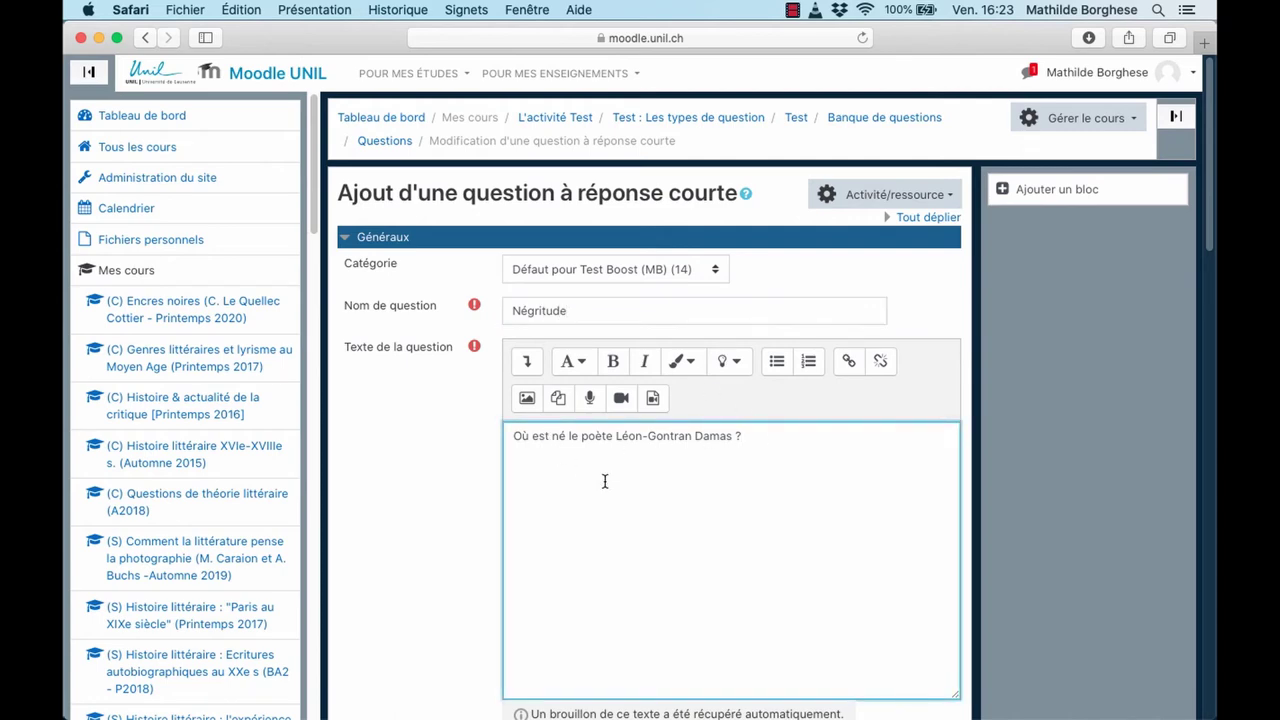
Enter "en Guyane" as Réponse 1 of the short-answer question.
scroll(631, 500, "down", 4)
scroll(633, 499, "down", 15)
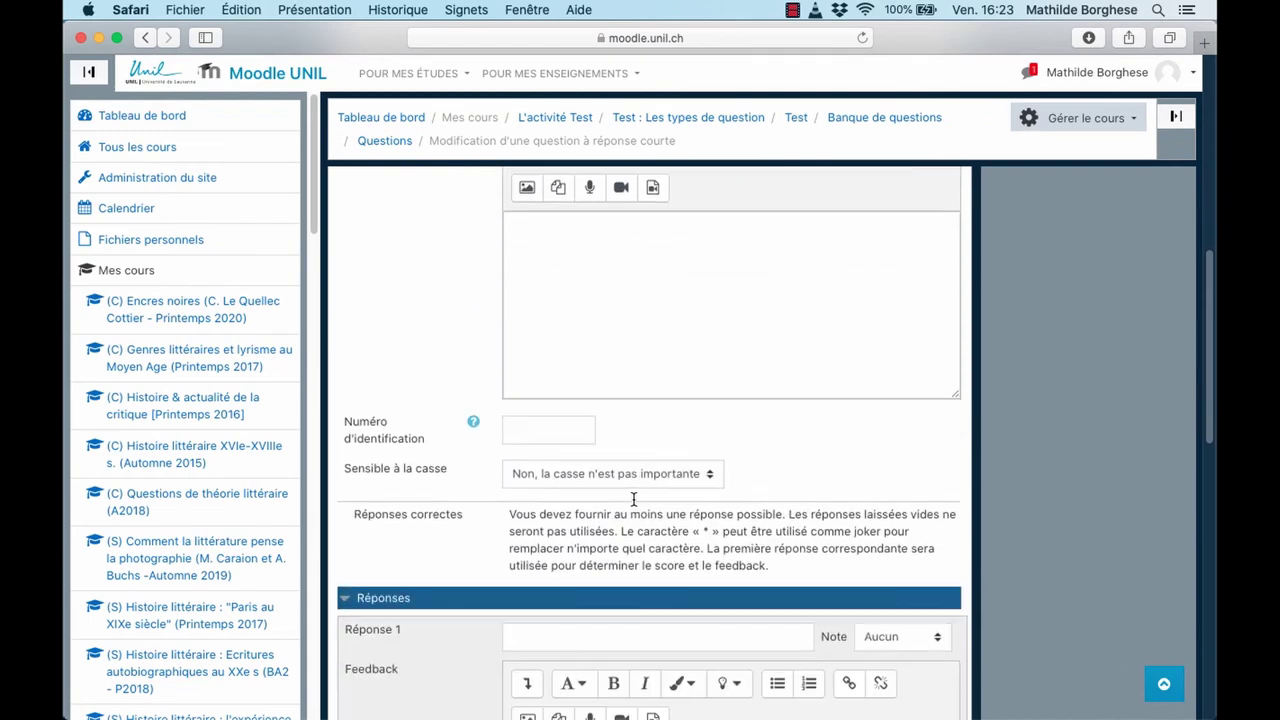
scroll(633, 499, "down", 4)
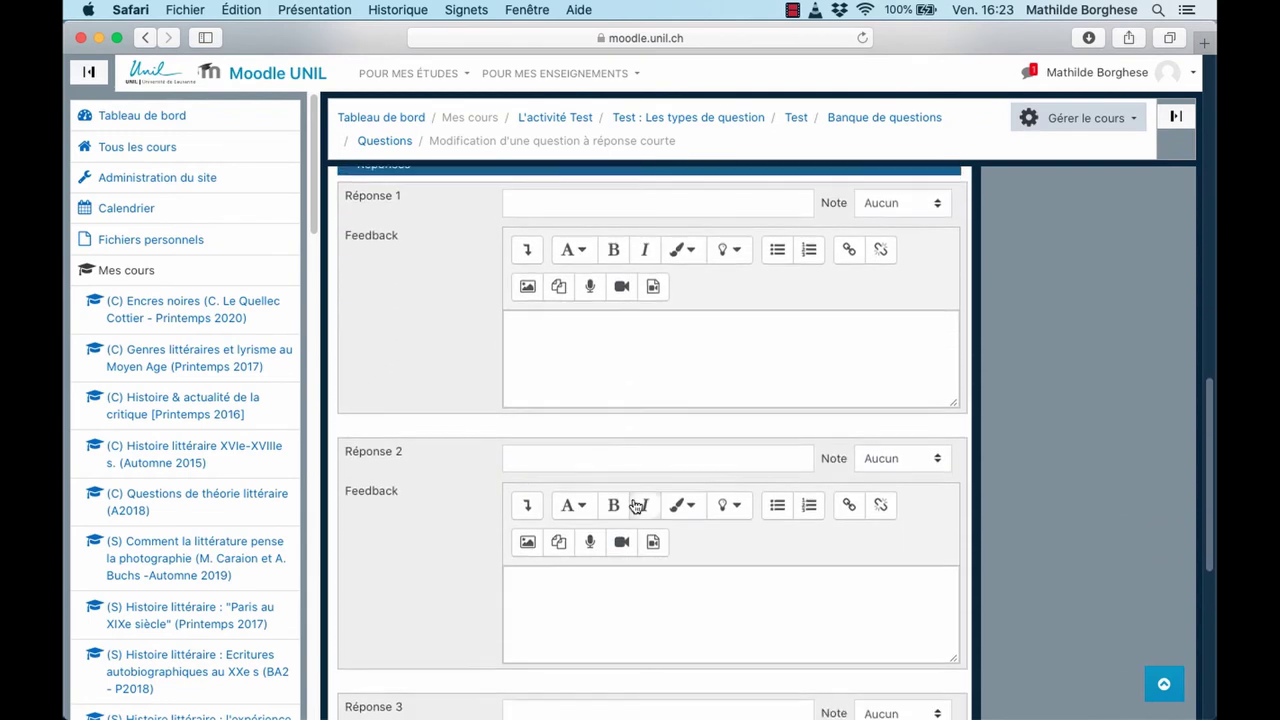
left_click(585, 206)
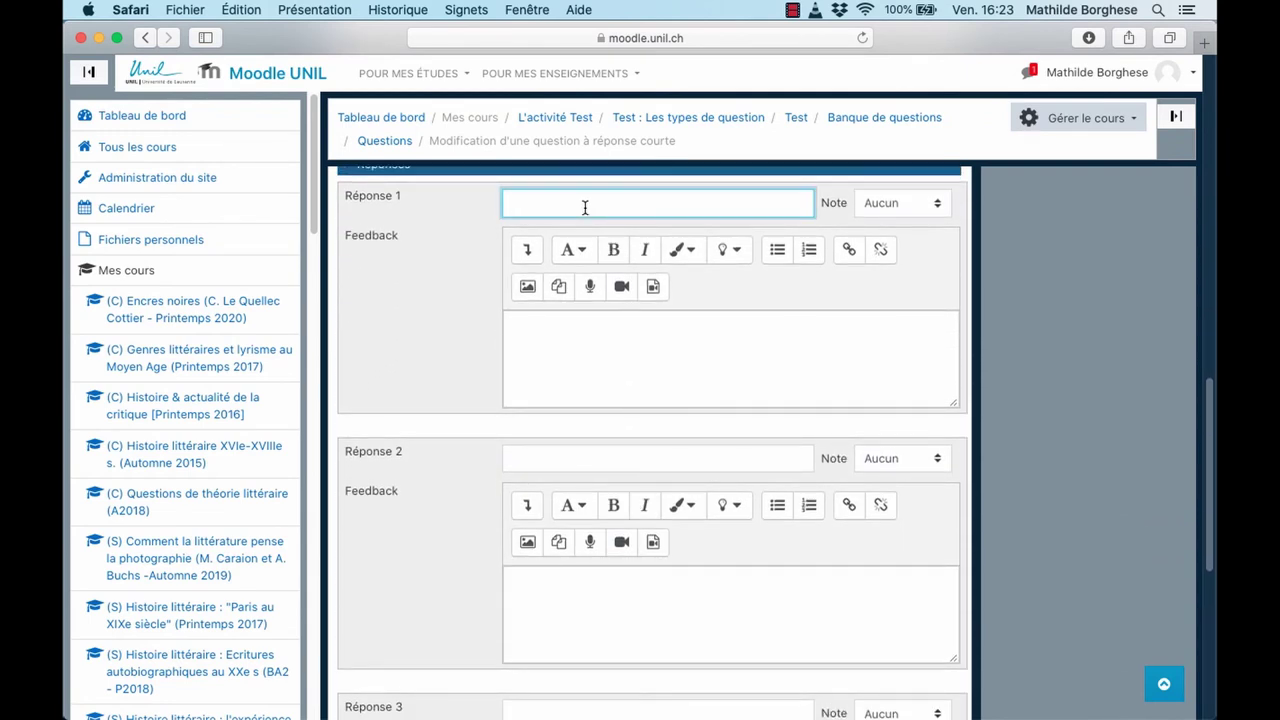
type("en Guyane")
Check the Sensible à la casse options and keep "Non, la casse n'est pas importante".
scroll(690, 316, "up", 5)
scroll(690, 316, "up", 1)
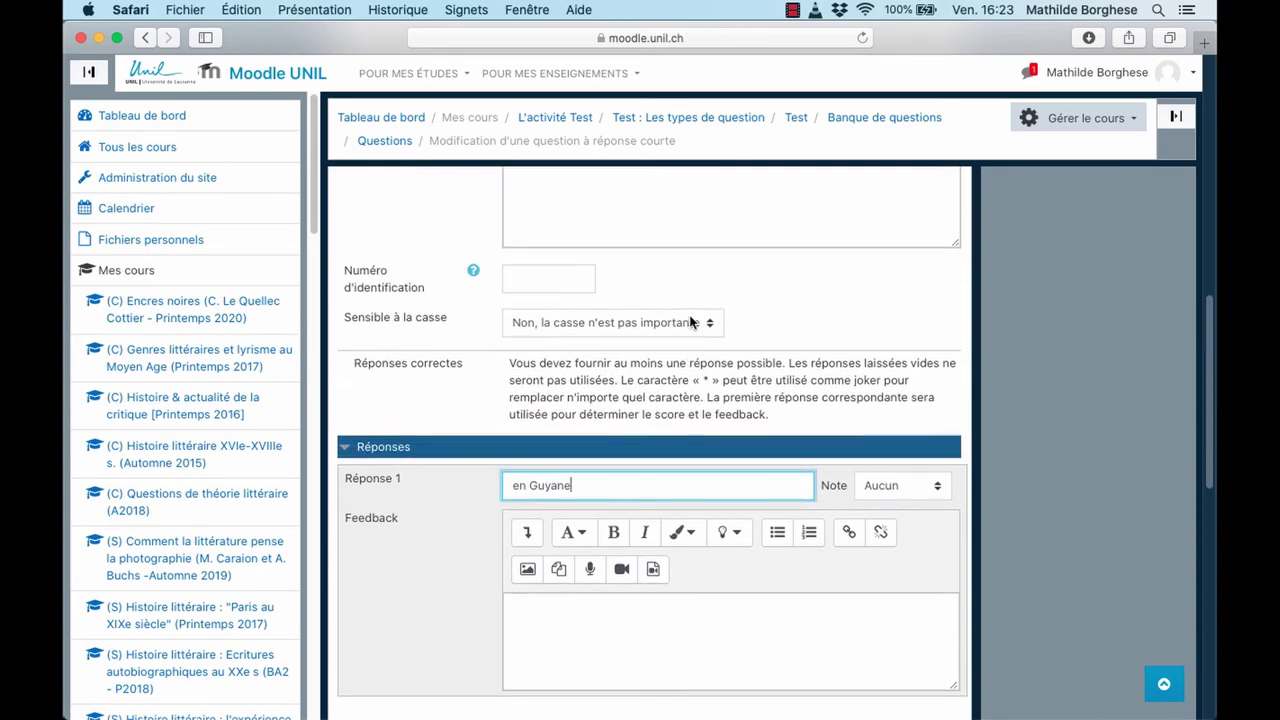
left_click(663, 322)
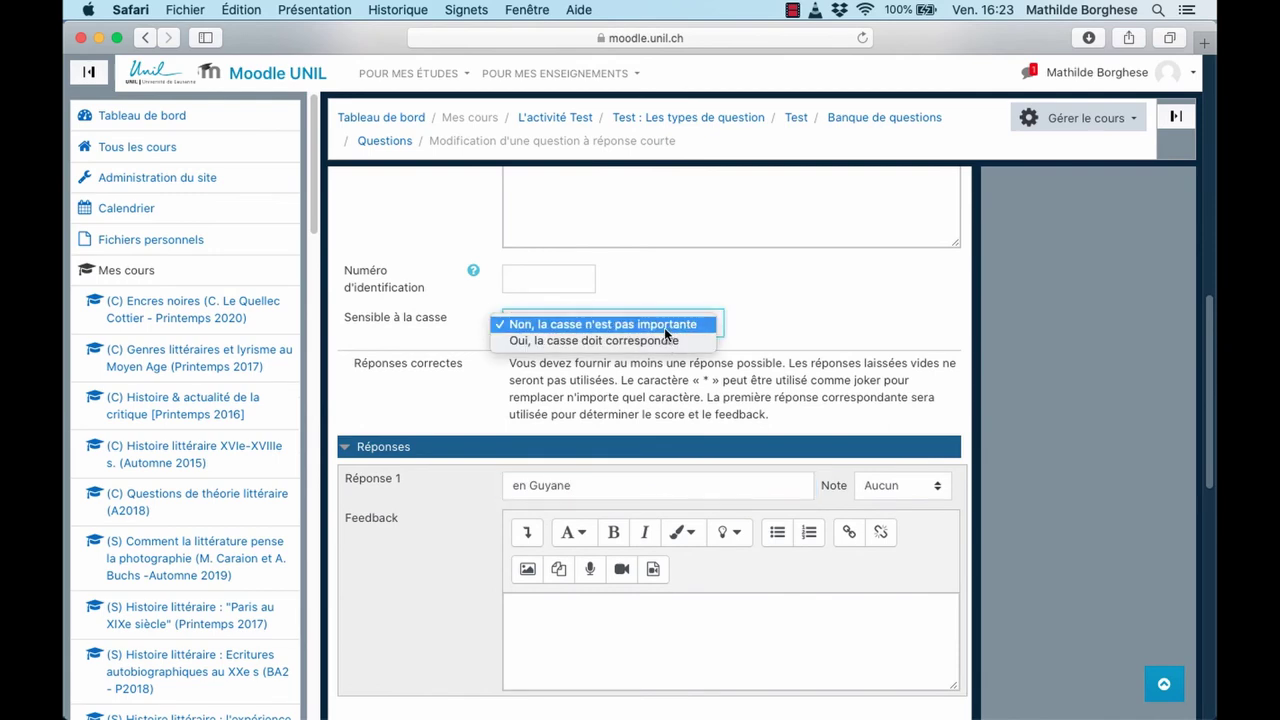
left_click(664, 327)
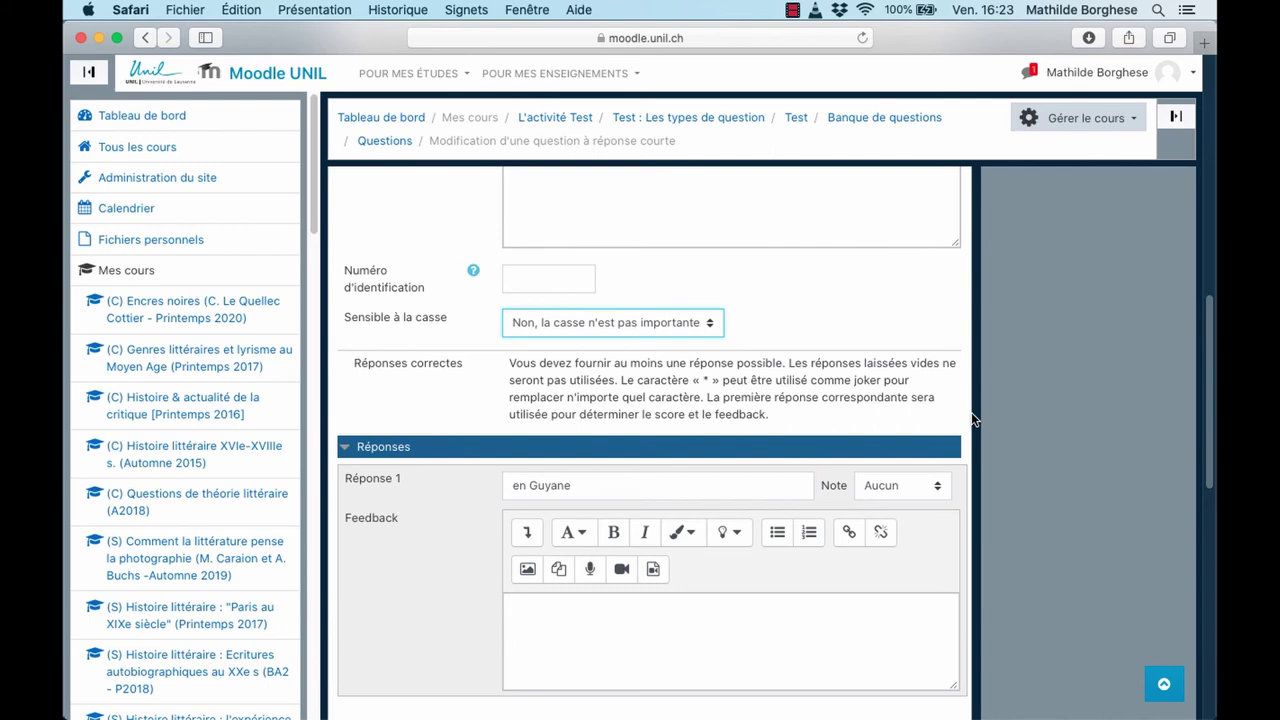
Review the question's general settings and set the Note of Réponse 1 "en Guyane" to 100%.
scroll(973, 418, "up", 10)
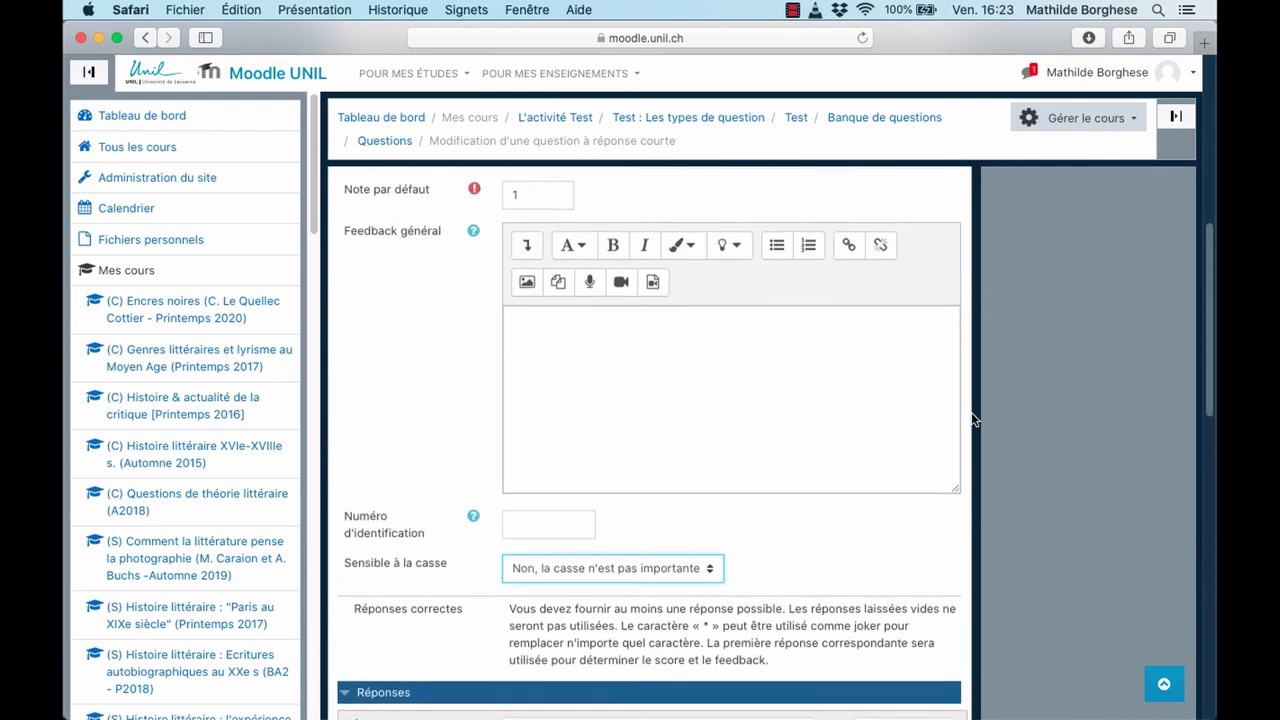
scroll(973, 418, "up", 4)
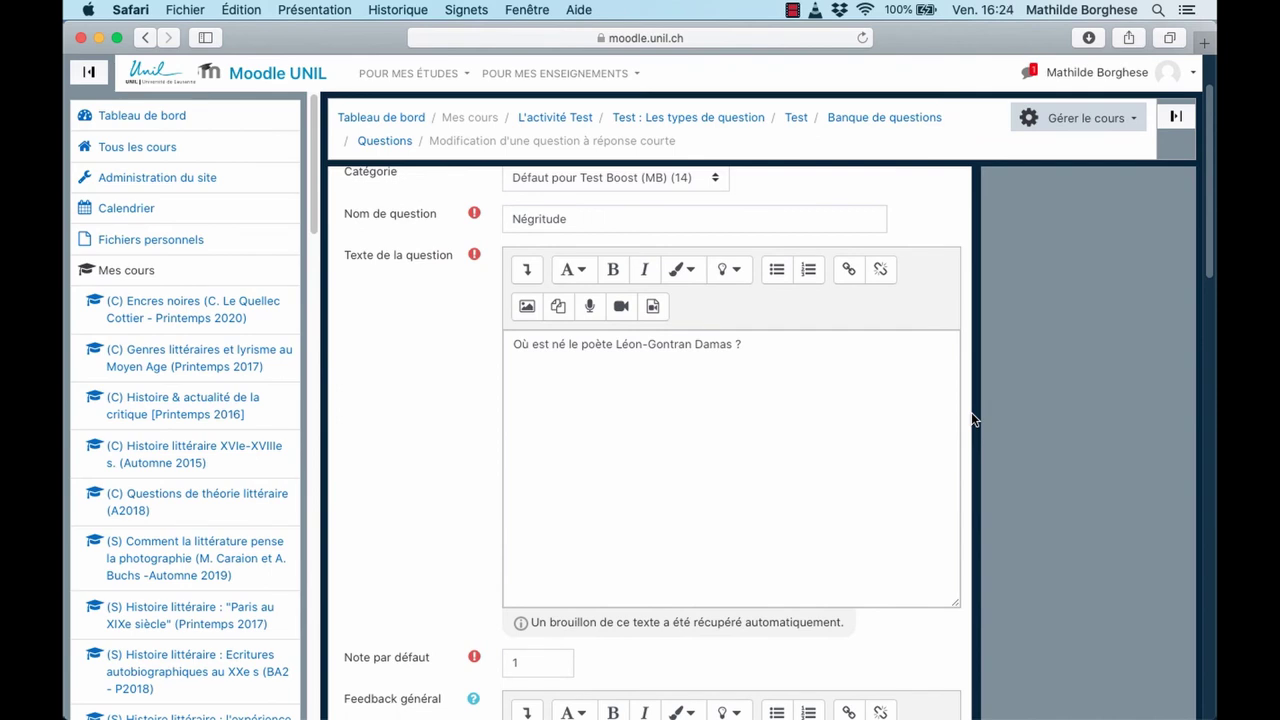
scroll(973, 418, "down", 16)
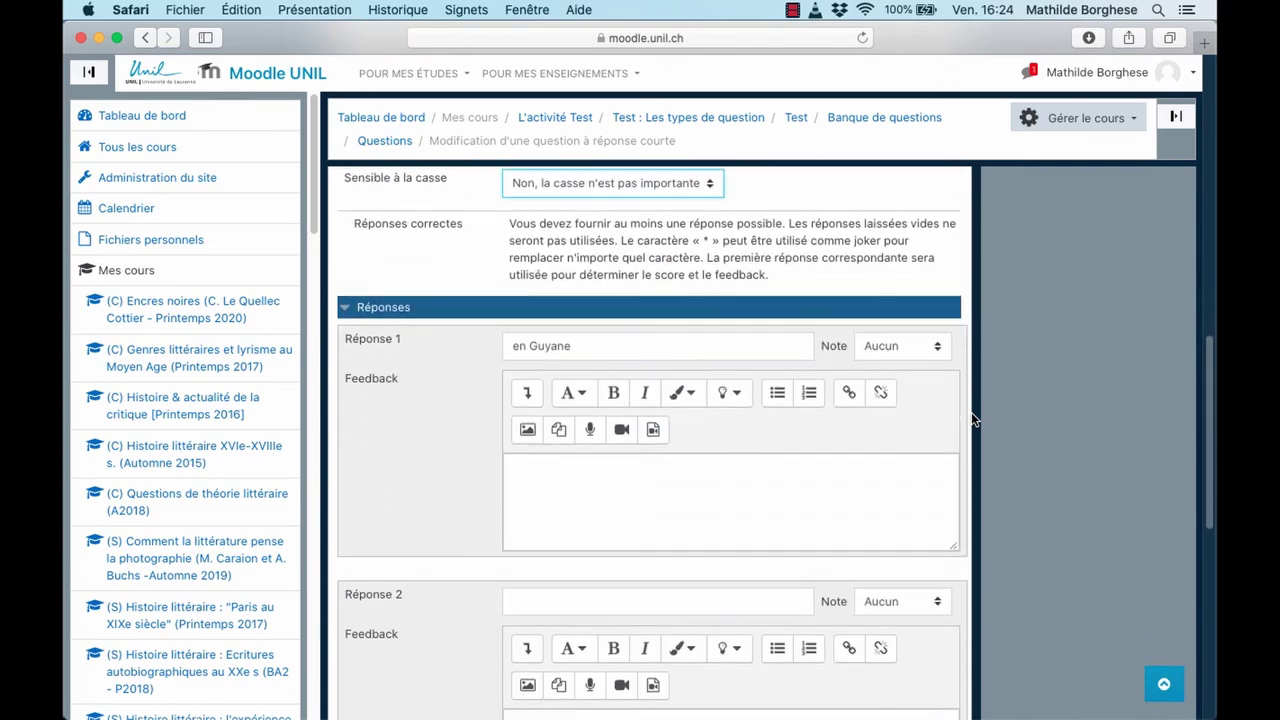
left_click(903, 350)
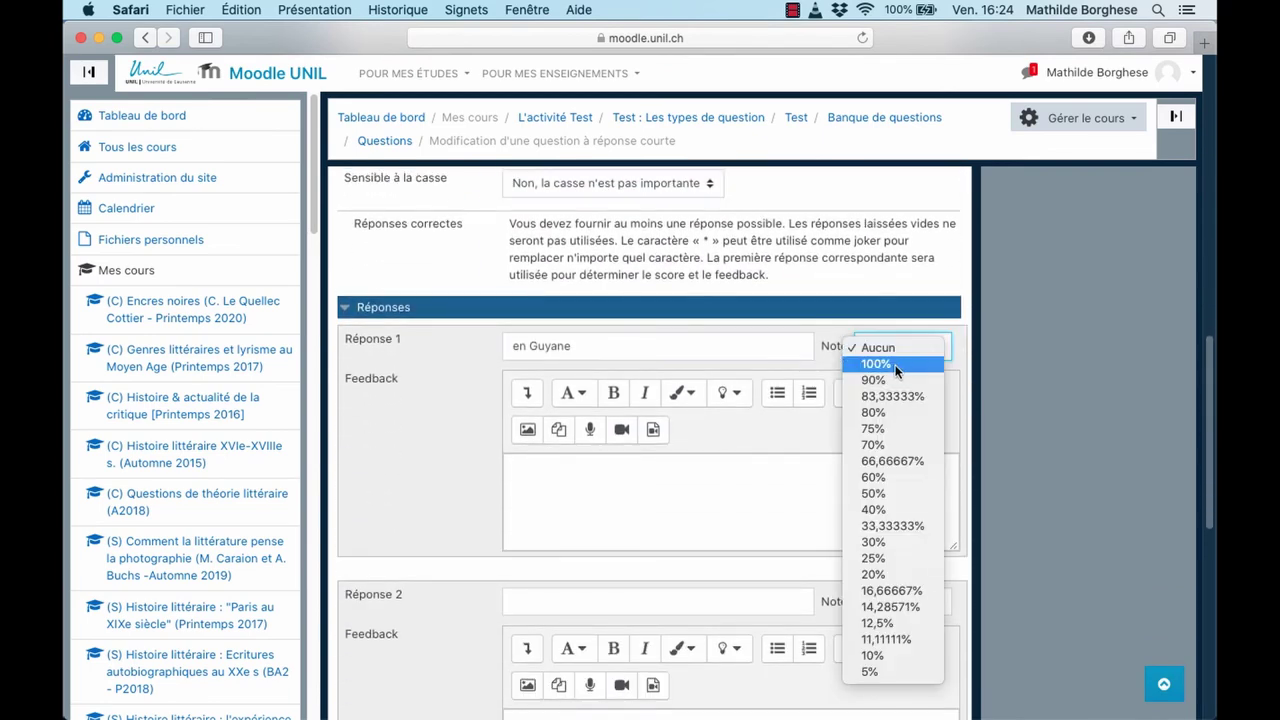
left_click(874, 363)
left_click(716, 348)
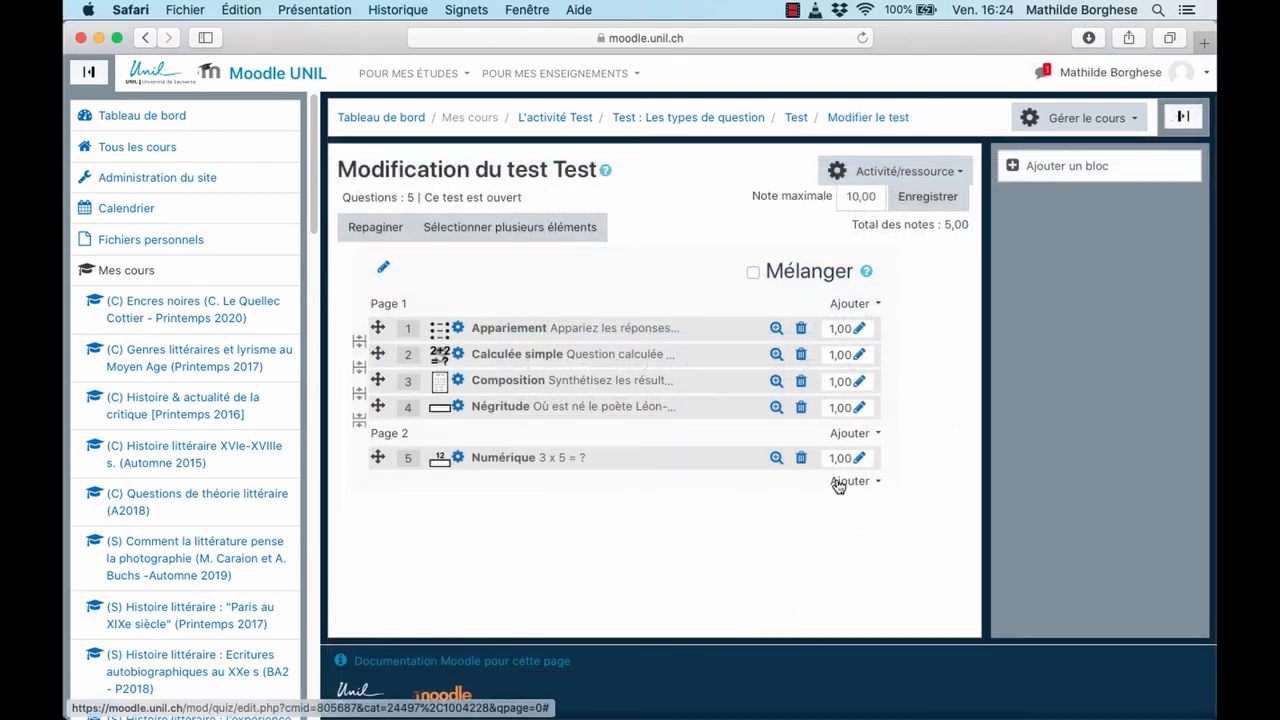
Add a new question of type Vrai/Faux at the end of the test.
left_click(845, 481)
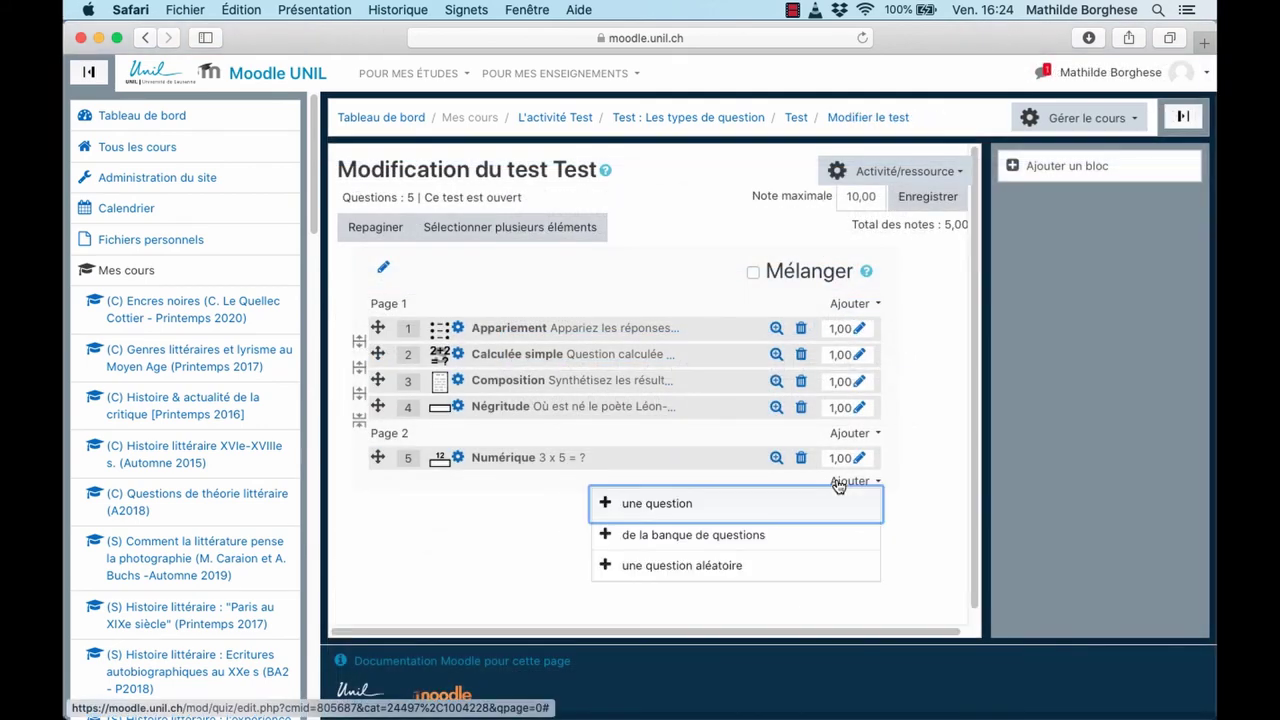
left_click(683, 505)
scroll(590, 448, "down", 3)
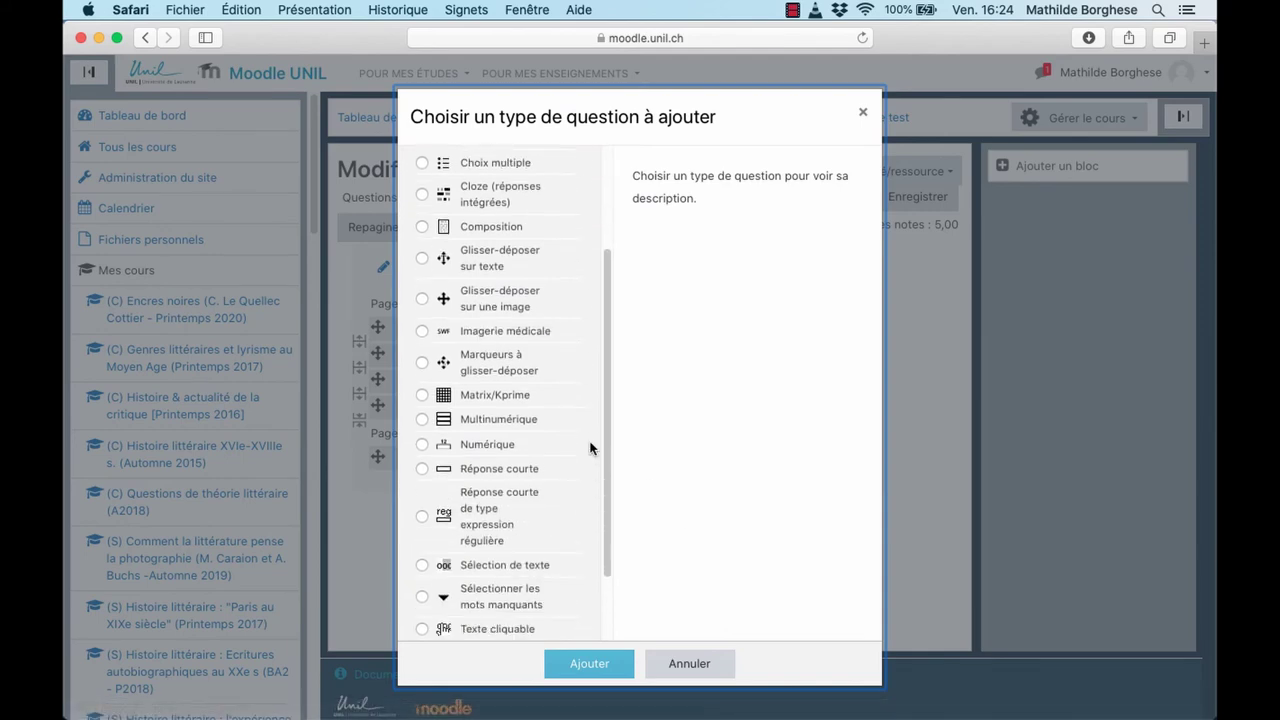
scroll(590, 448, "down", 2)
double_click(511, 566)
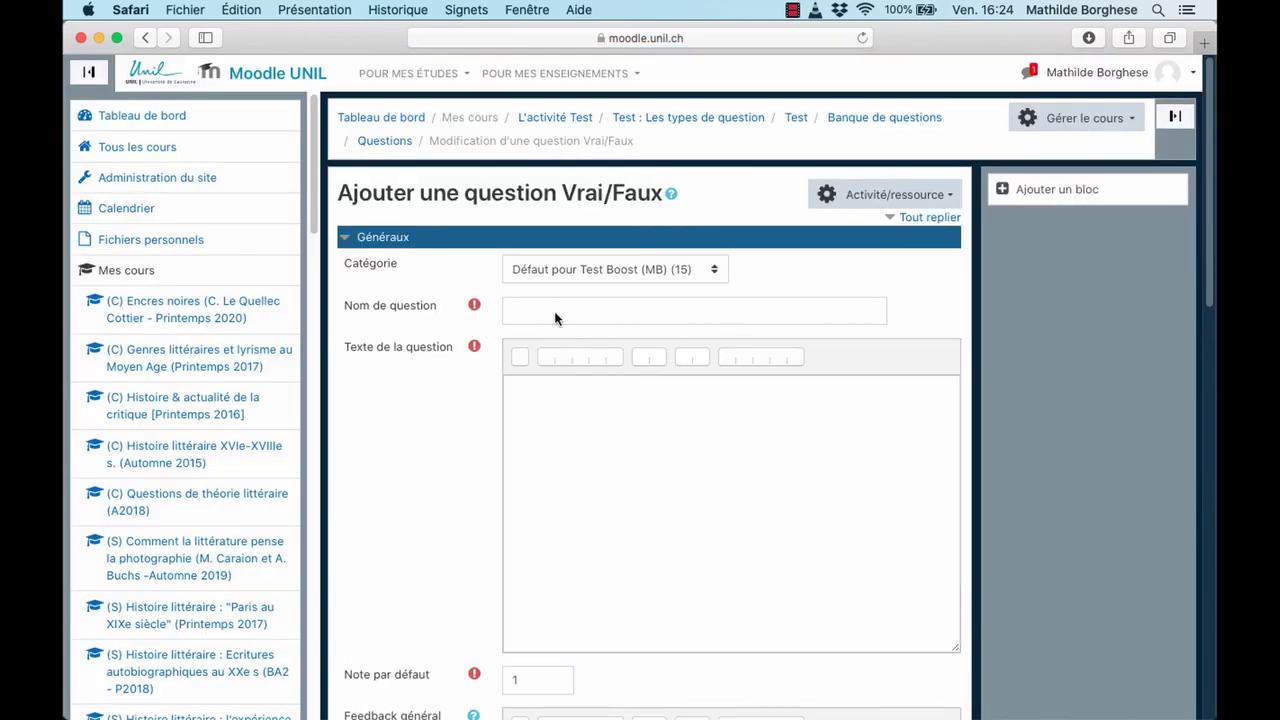
Name the question "Vrai/faux" and enter "Camus est l'auteur des Noces ?" as its text, with "Noces" in italics.
left_click(555, 314)
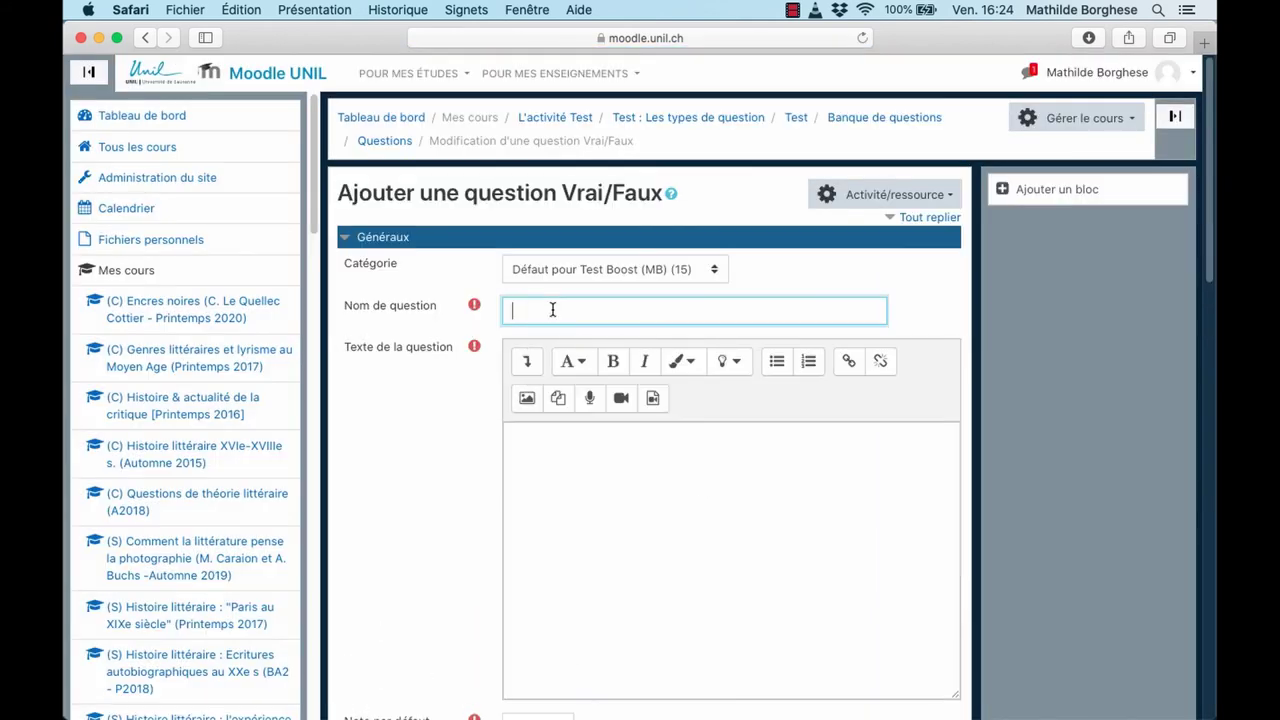
type("Vrai/faux")
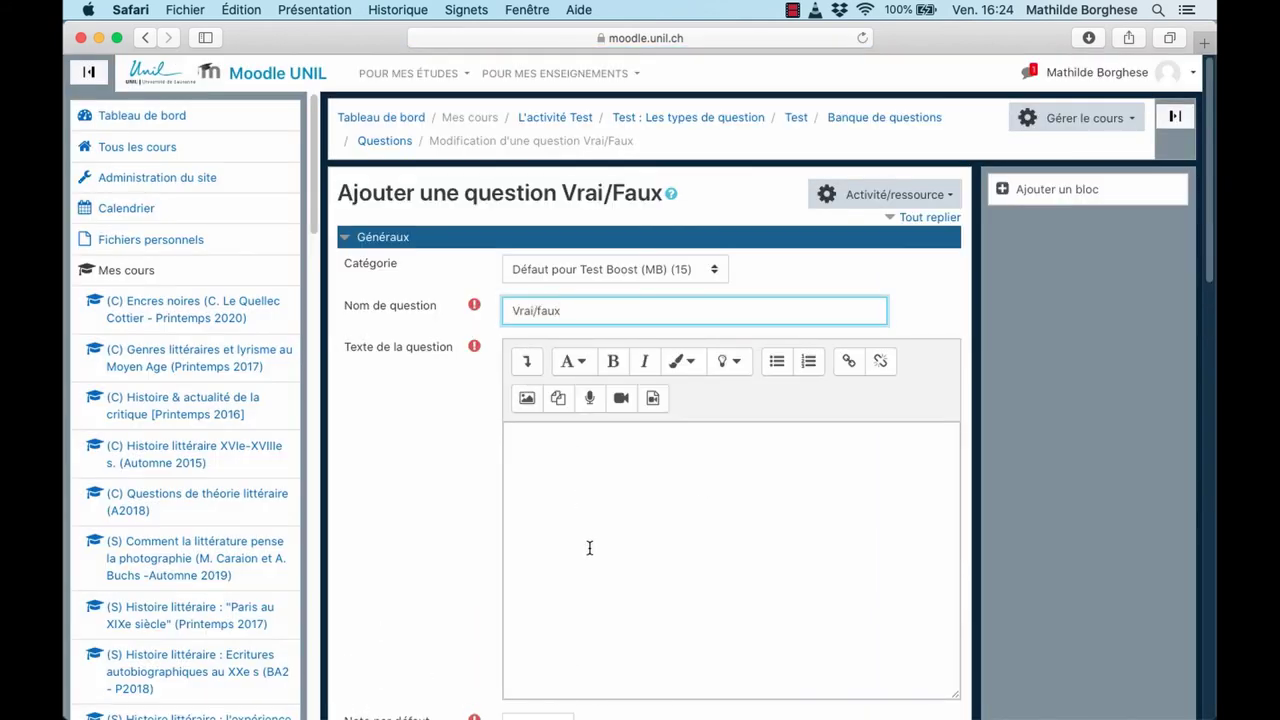
left_click(589, 546)
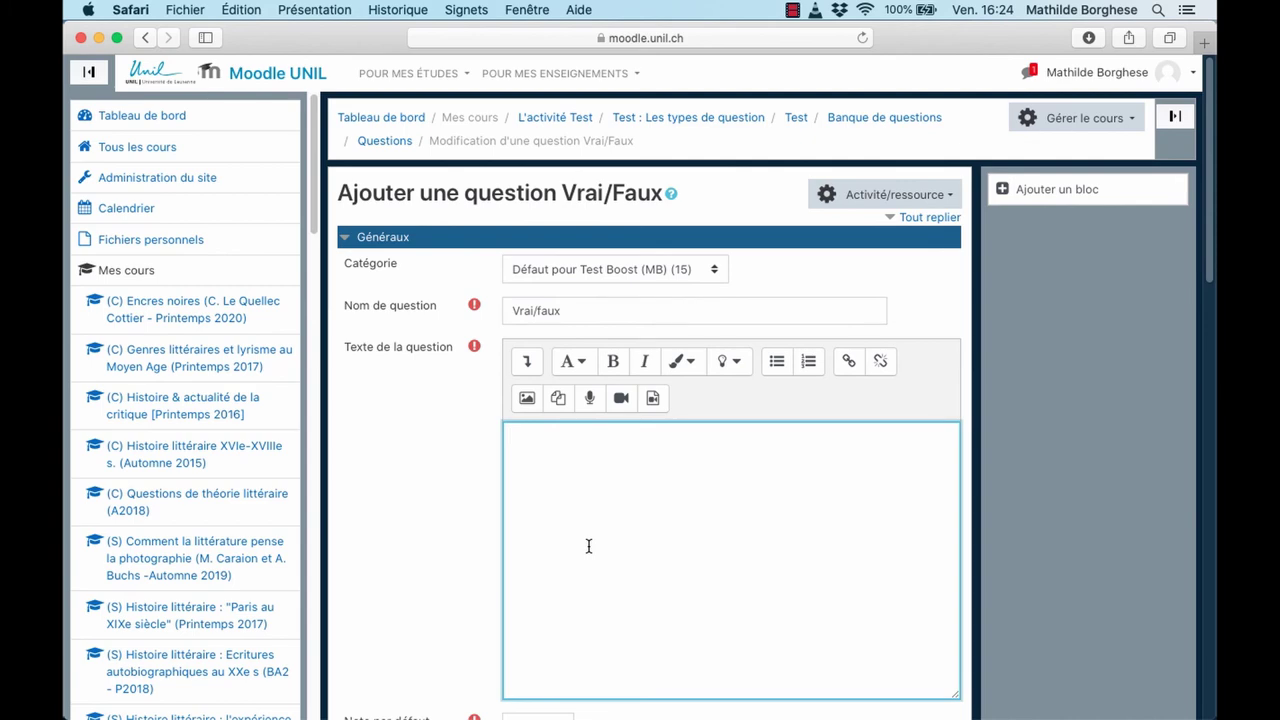
type("Camus est l'auteur des Noces ?")
double_click(657, 436)
left_click(644, 361)
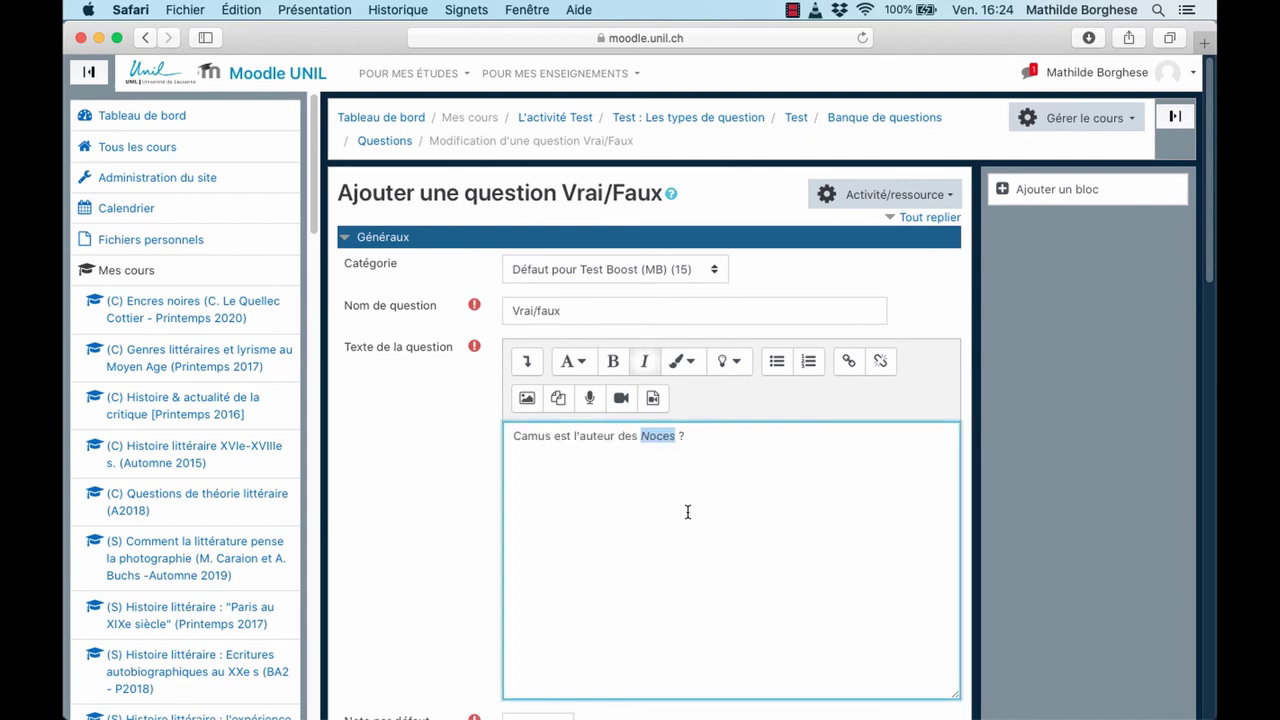
Set the Réponse correcte to Vrai and save the Vrai/Faux question.
scroll(688, 512, "down", 10)
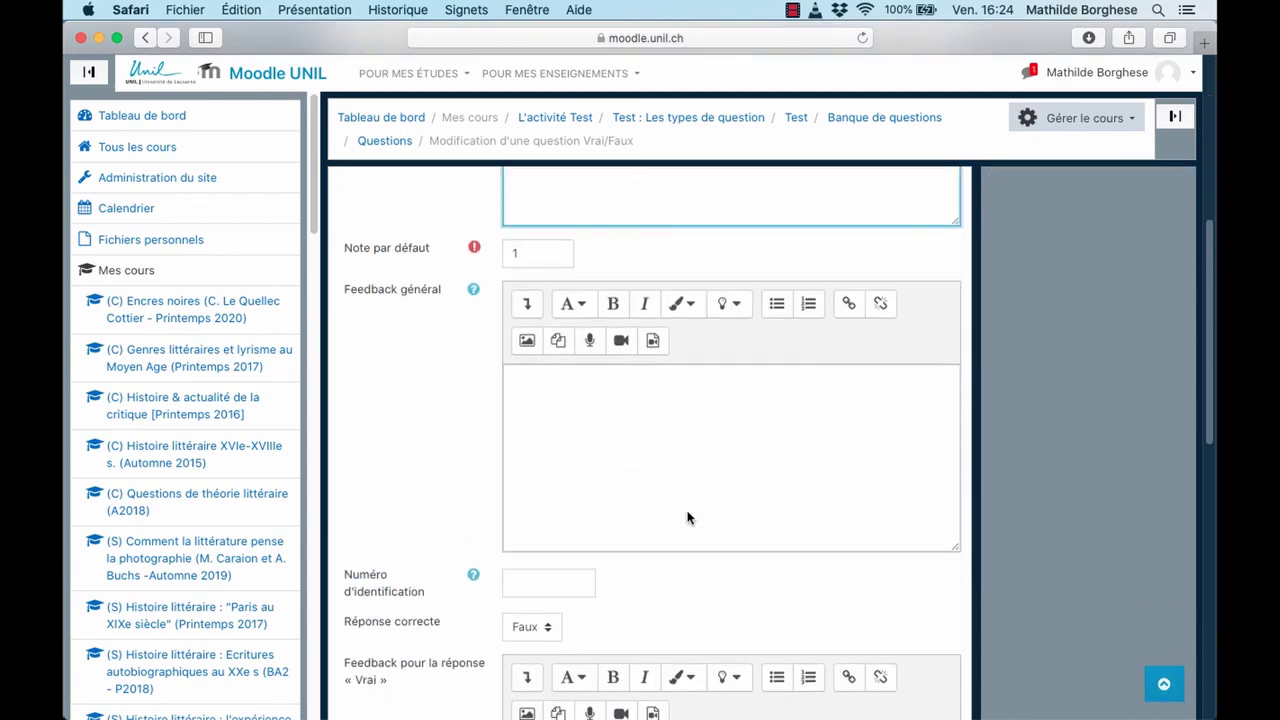
scroll(688, 518, "down", 3)
left_click(530, 486)
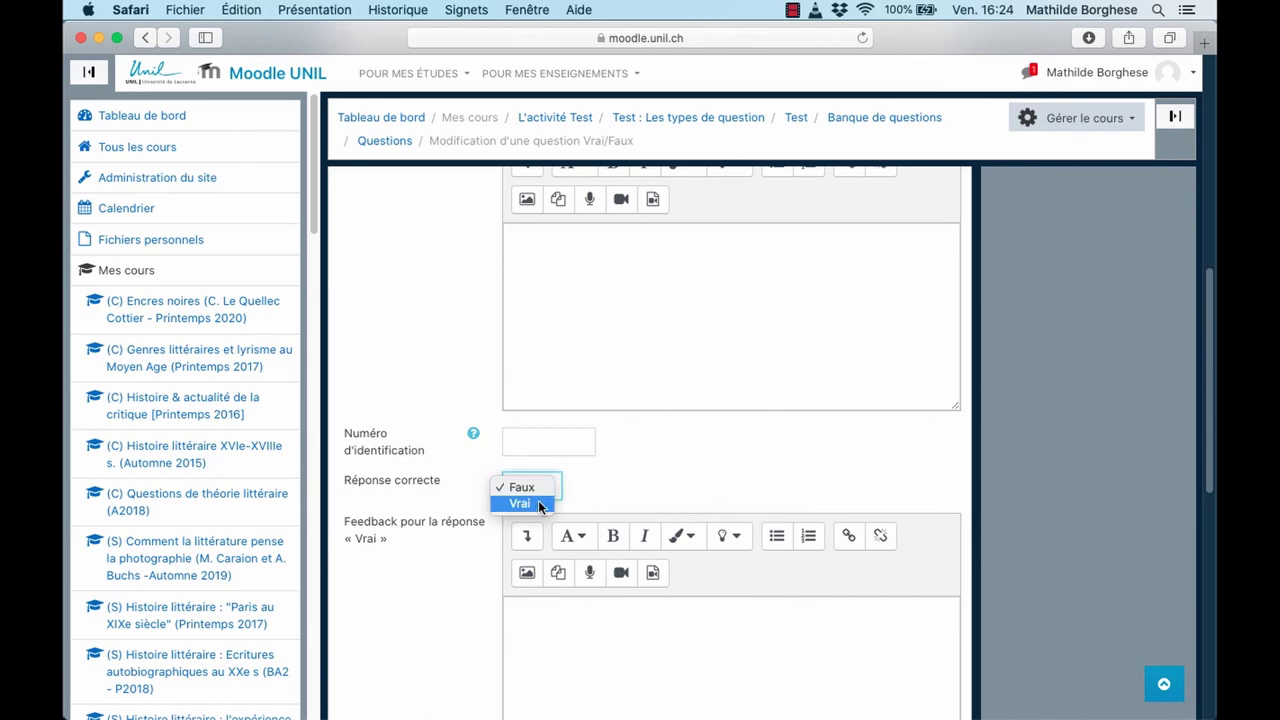
left_click(538, 504)
scroll(607, 497, "down", 8)
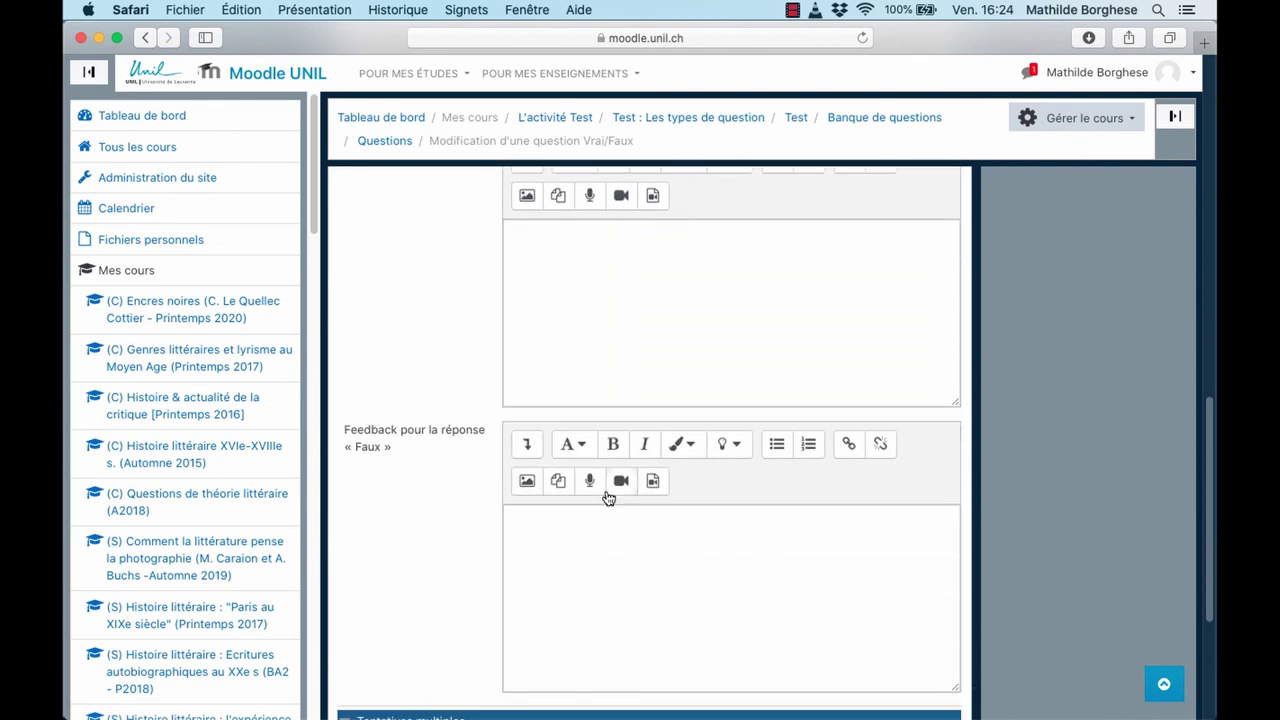
scroll(607, 497, "down", 6)
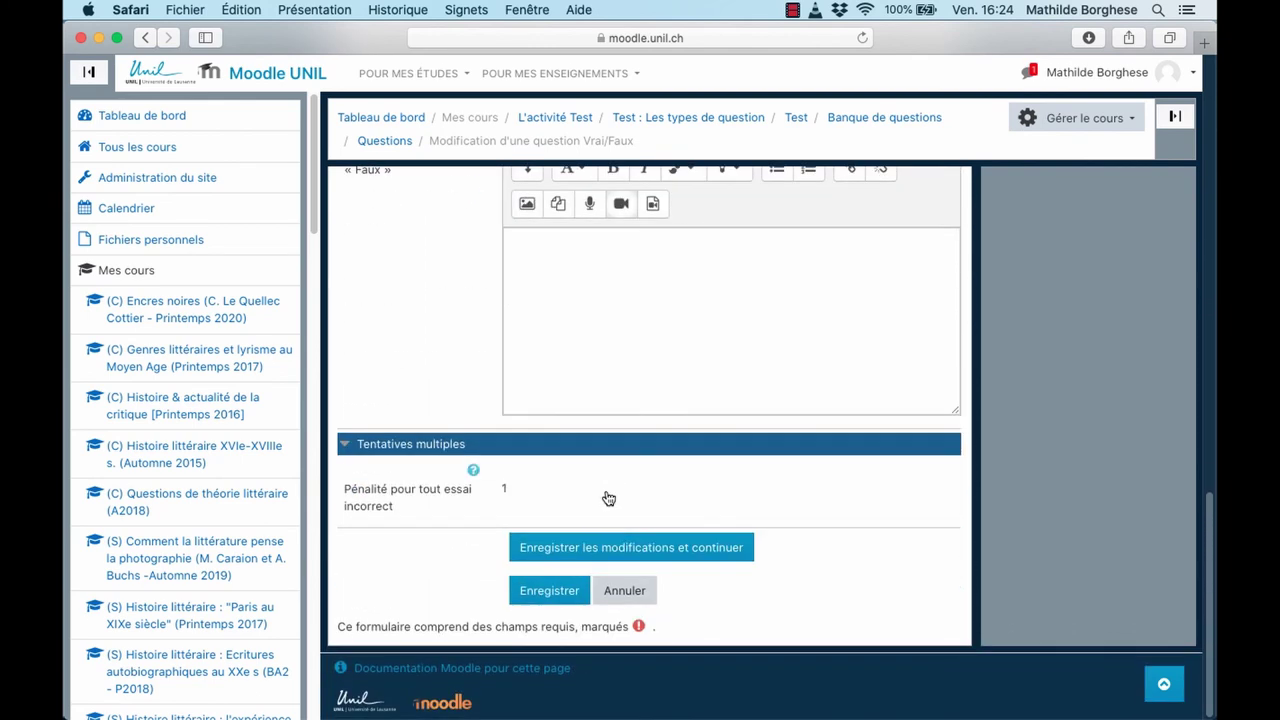
left_click(581, 595)
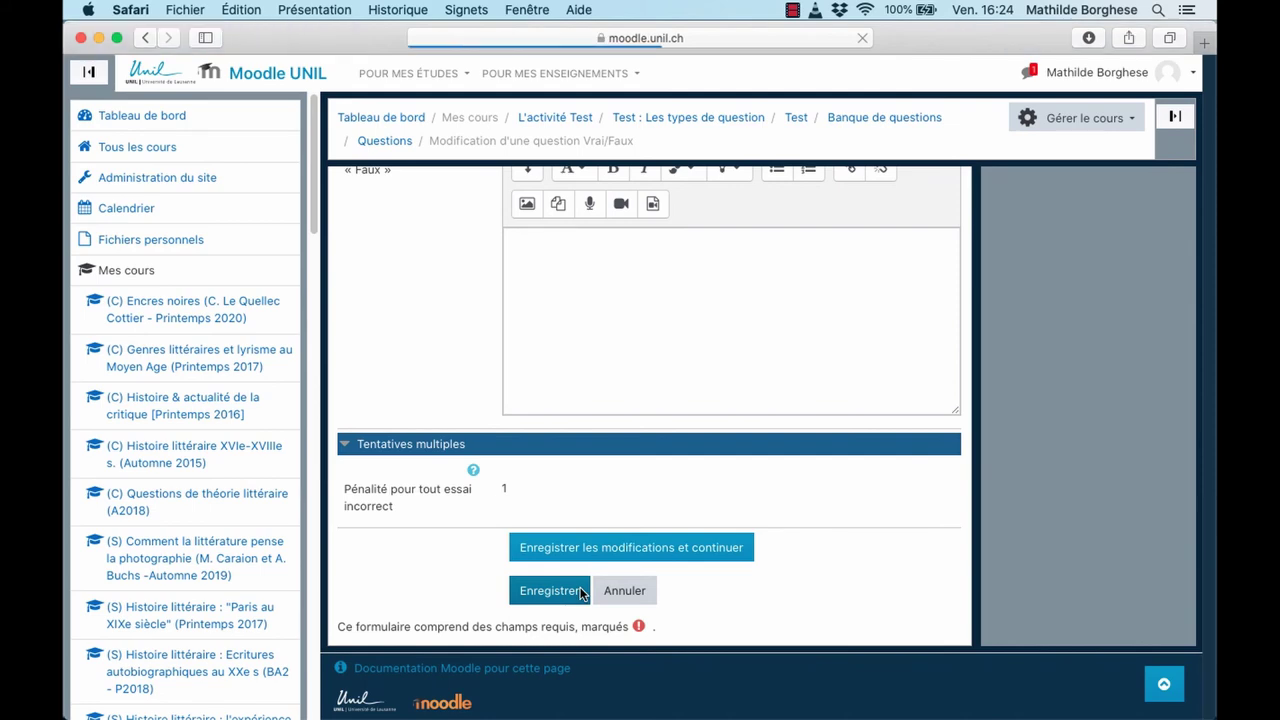
Add a new question of type Description to Page 1 of the test.
left_click(840, 303)
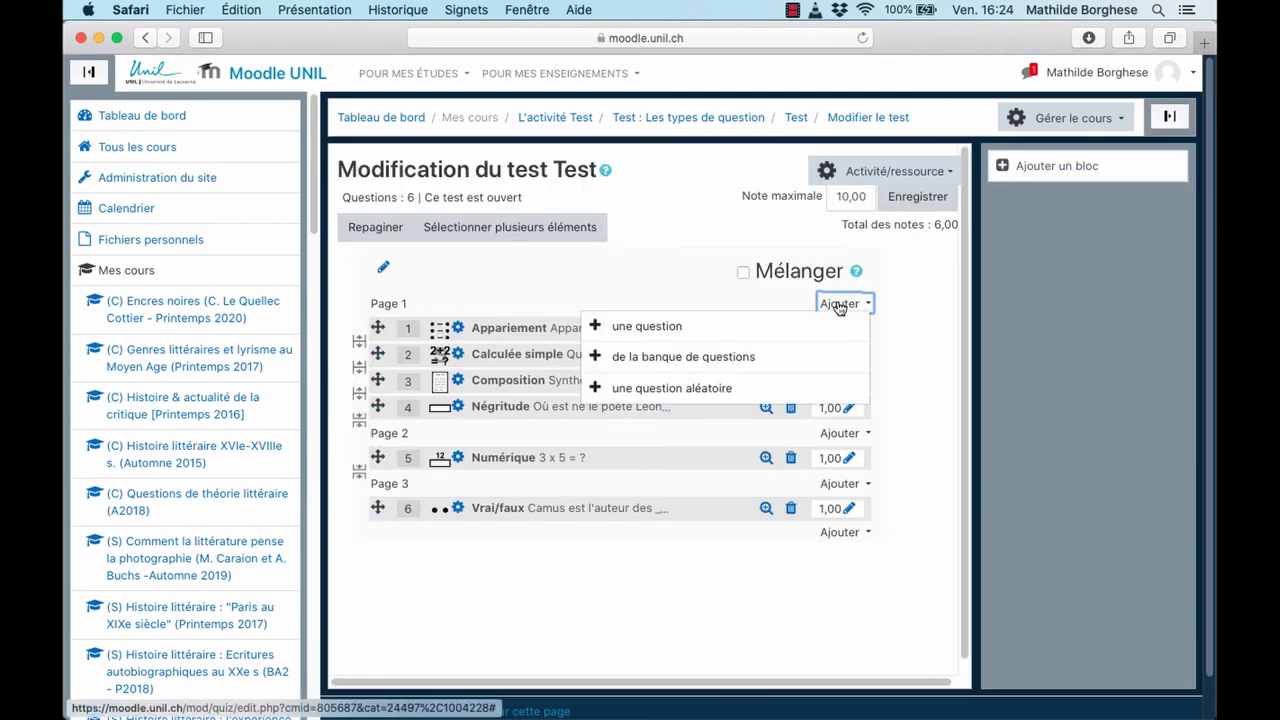
left_click(749, 328)
scroll(538, 494, "down", 5)
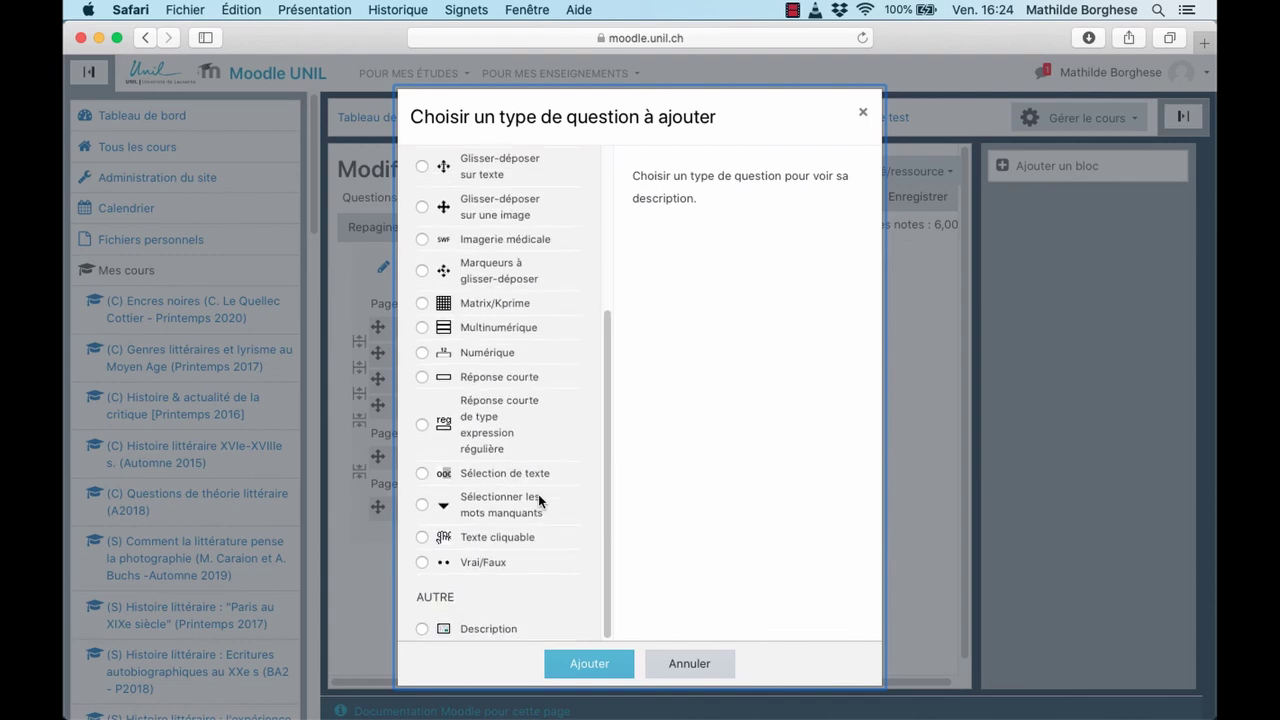
left_click(480, 630)
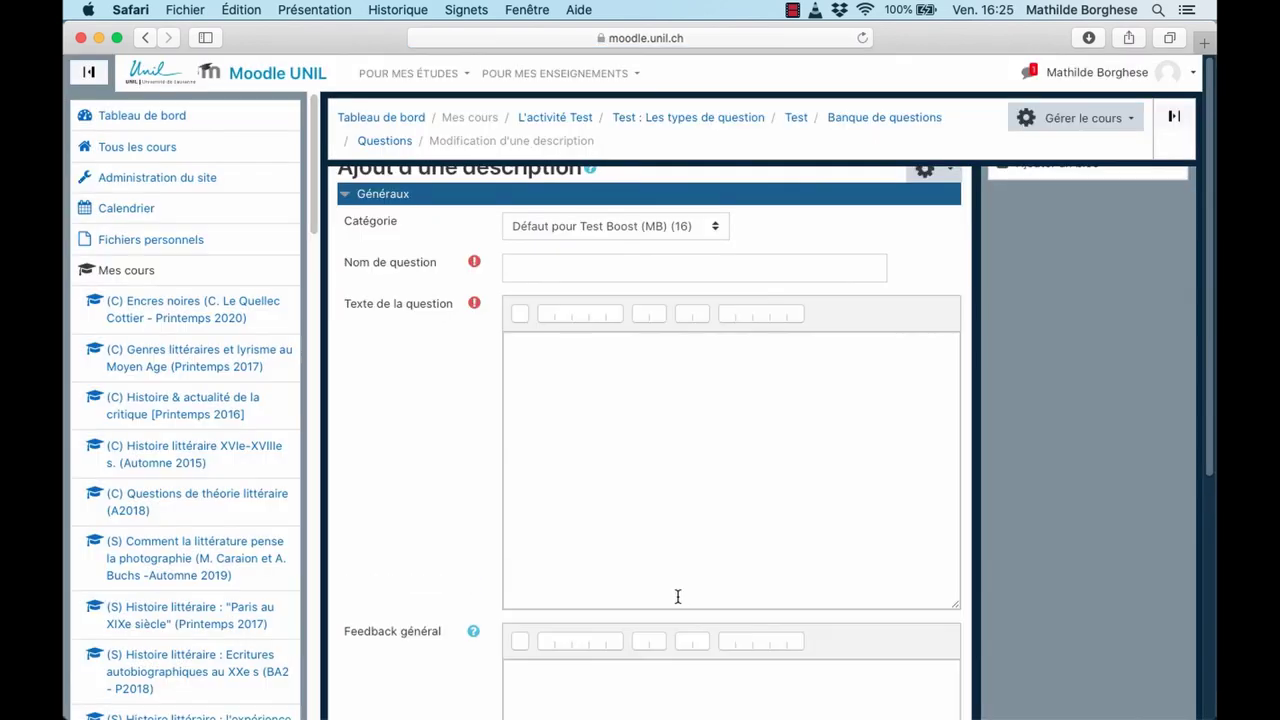
Name the question "Description", enter "Ajoutez ici vos indications." as its text, and save it.
left_click(577, 268)
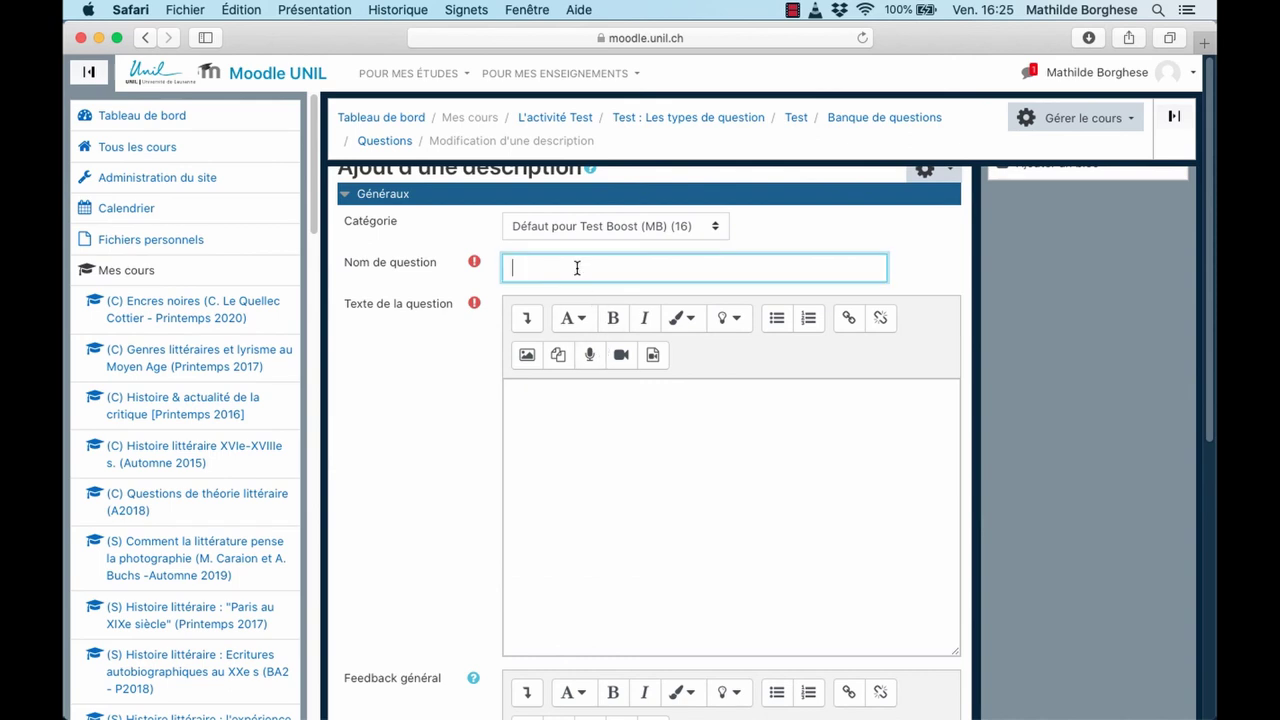
type("Description")
left_click(577, 491)
type("A")
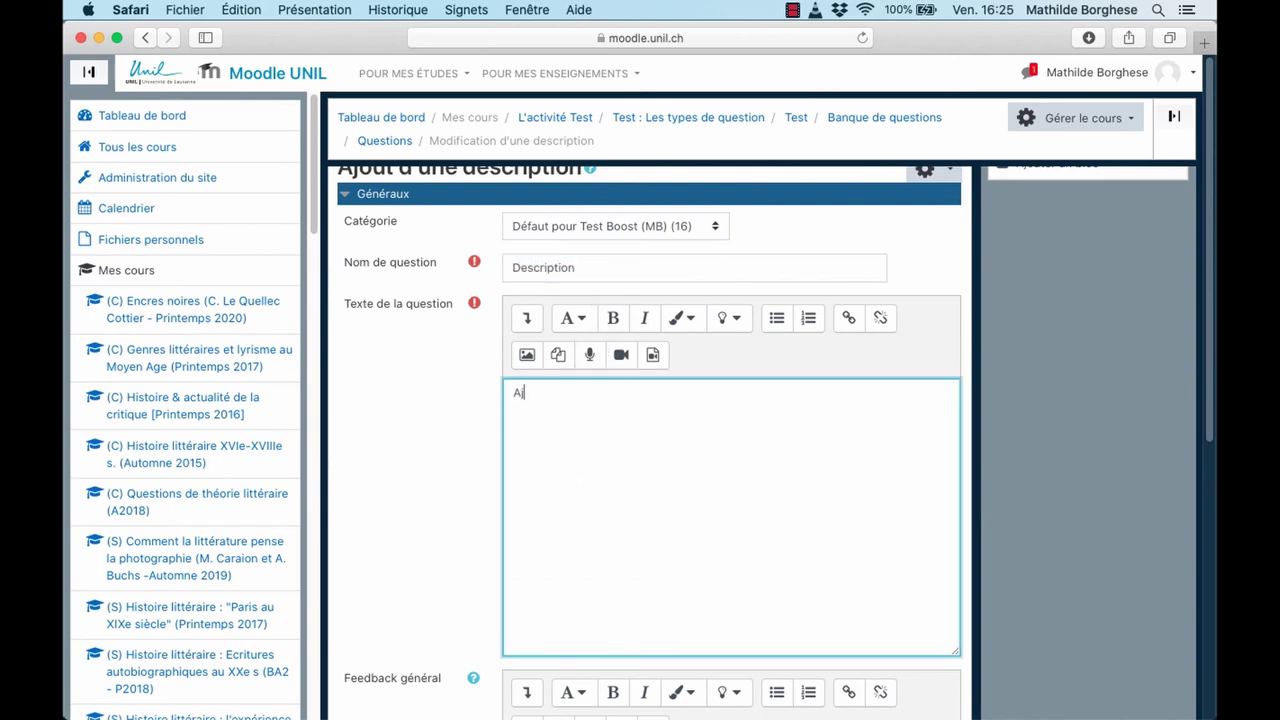
type("joutez ici vos indications.")
scroll(578, 491, "down", 10)
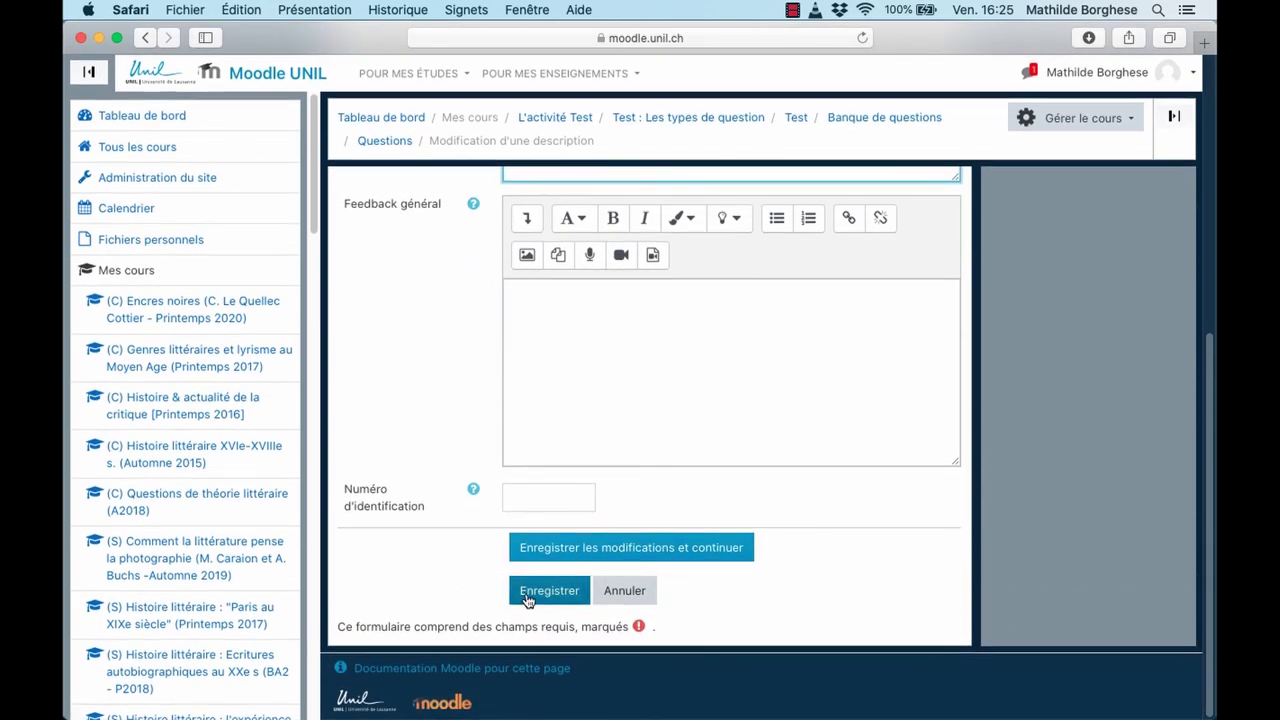
left_click(531, 591)
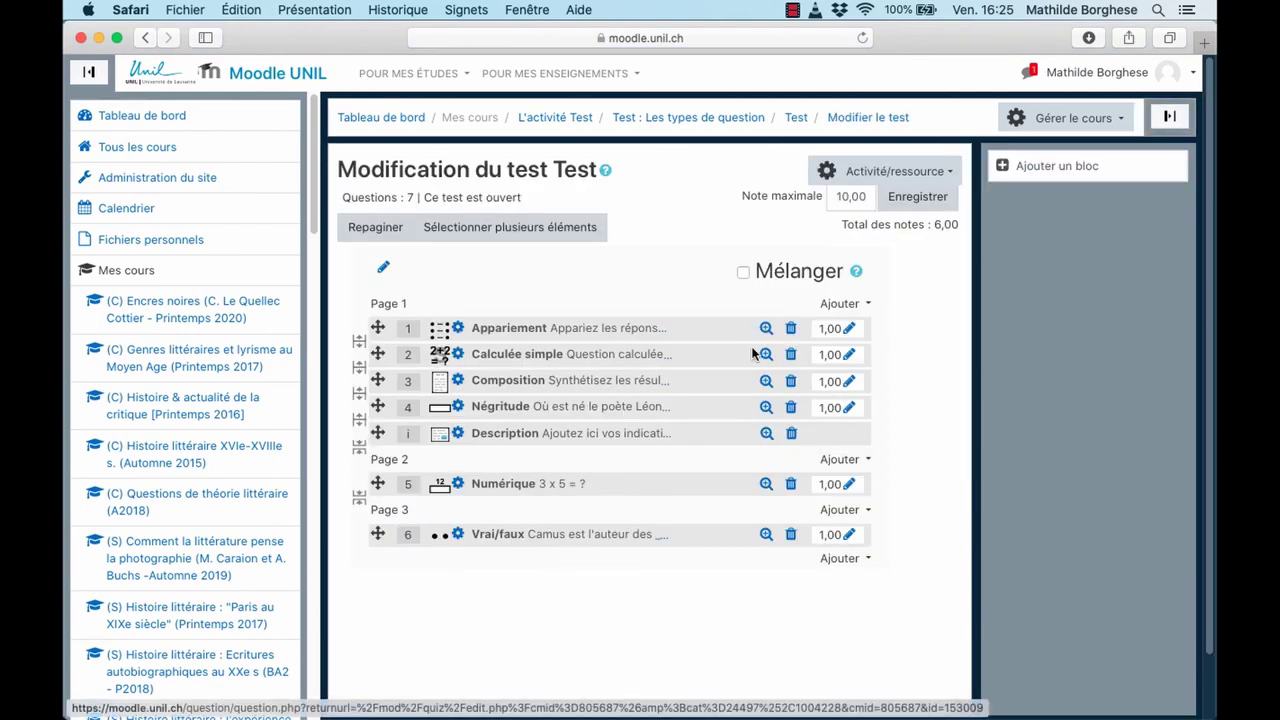
Open the Prévisualisation of the whole test.
left_click(898, 181)
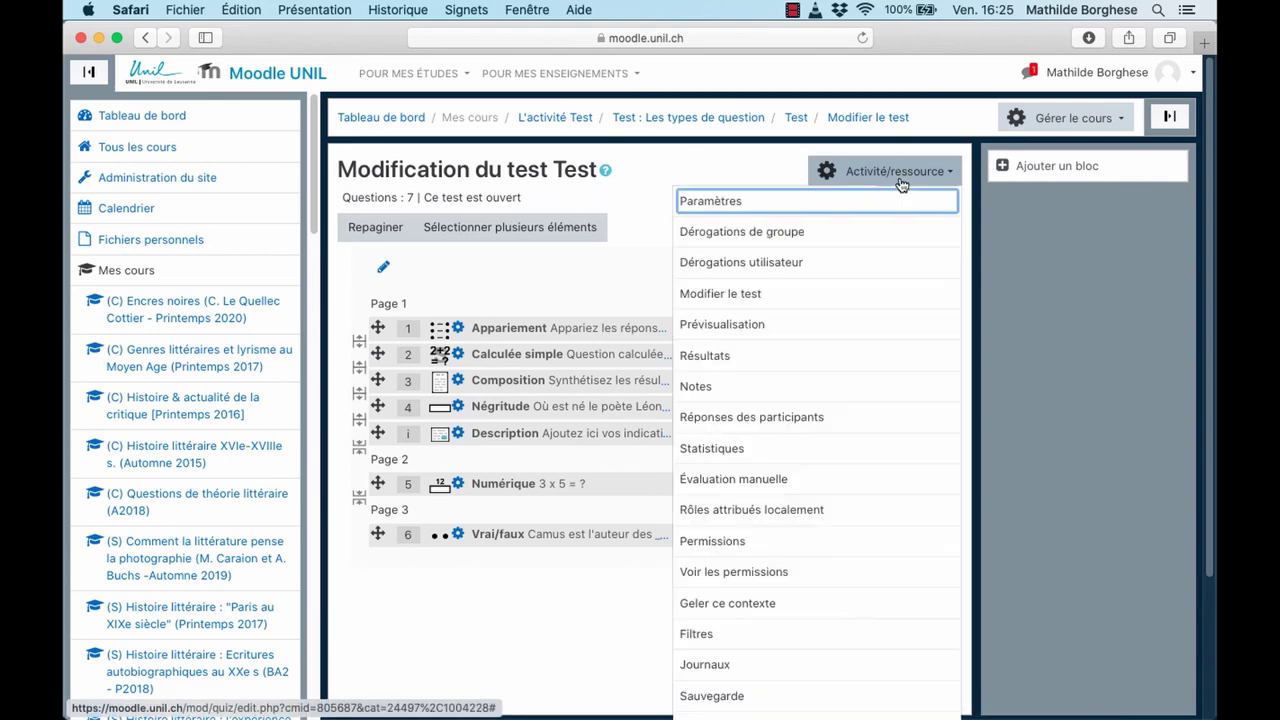
left_click(790, 326)
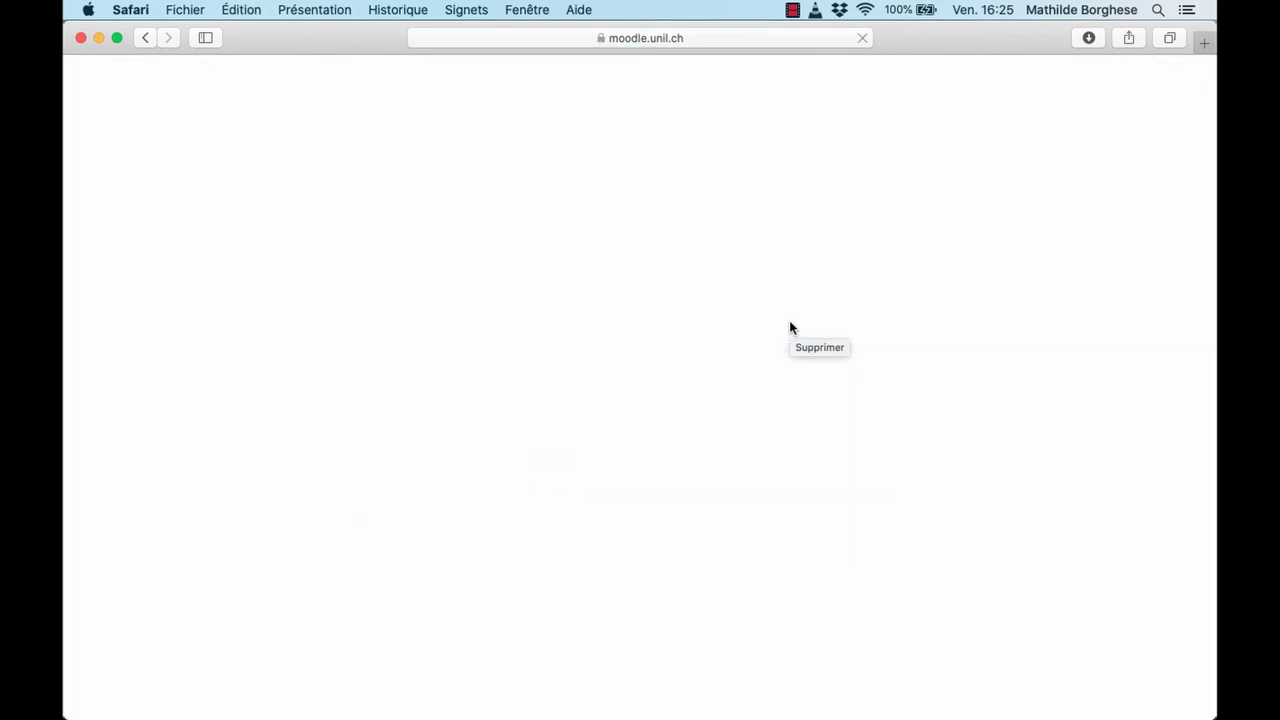